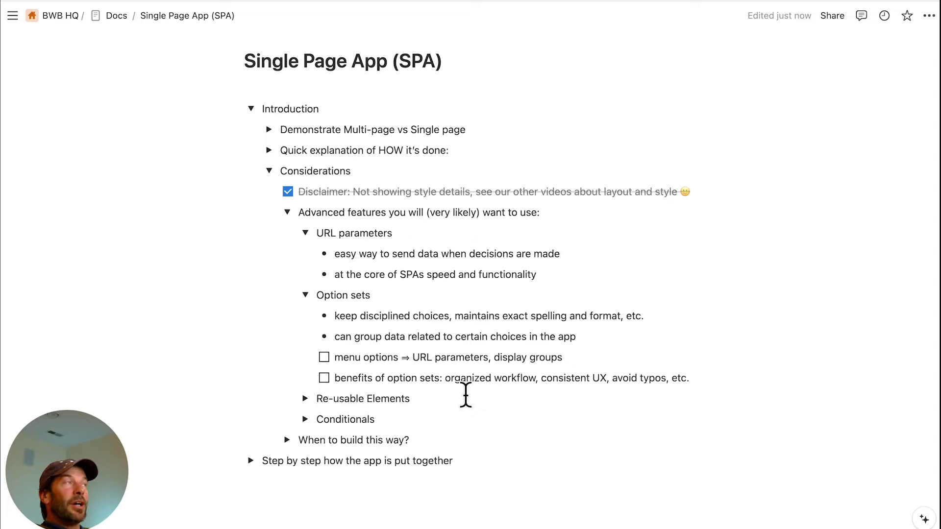
Check off the menu options and benefits of option sets tasks, and expand the Re-usable Elements section
left_click(324, 358)
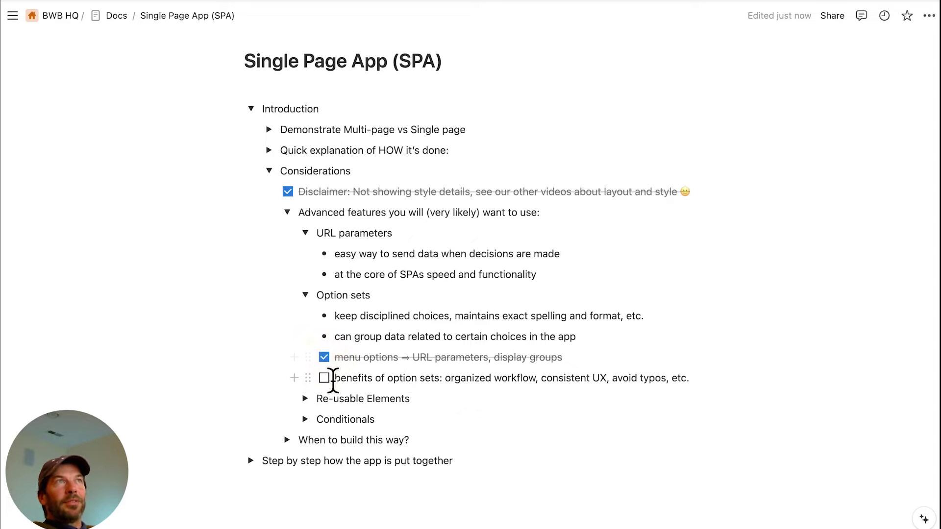
left_click(324, 379)
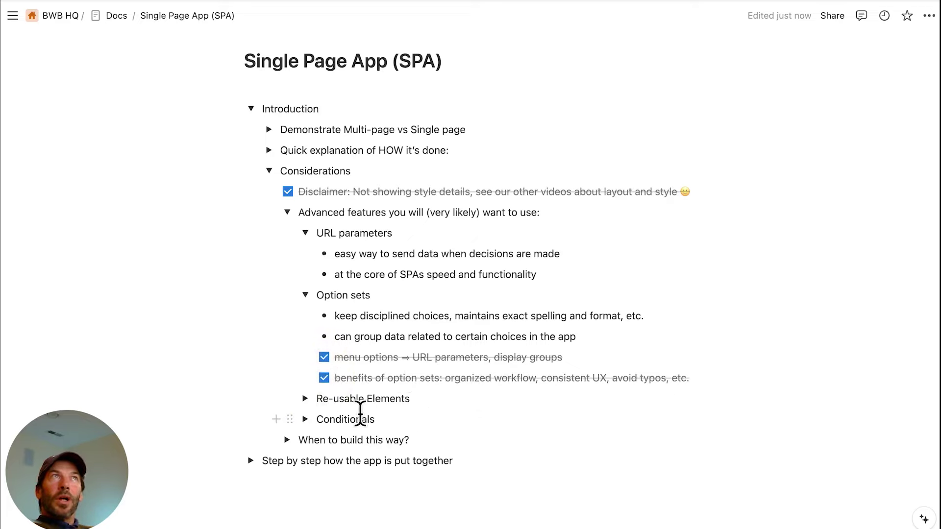
scroll(361, 413, "down", 3)
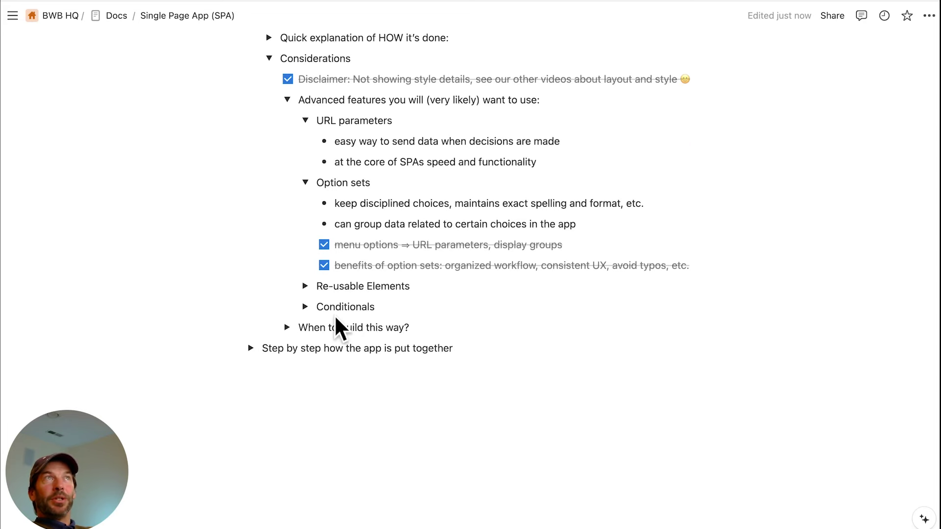
left_click(305, 286)
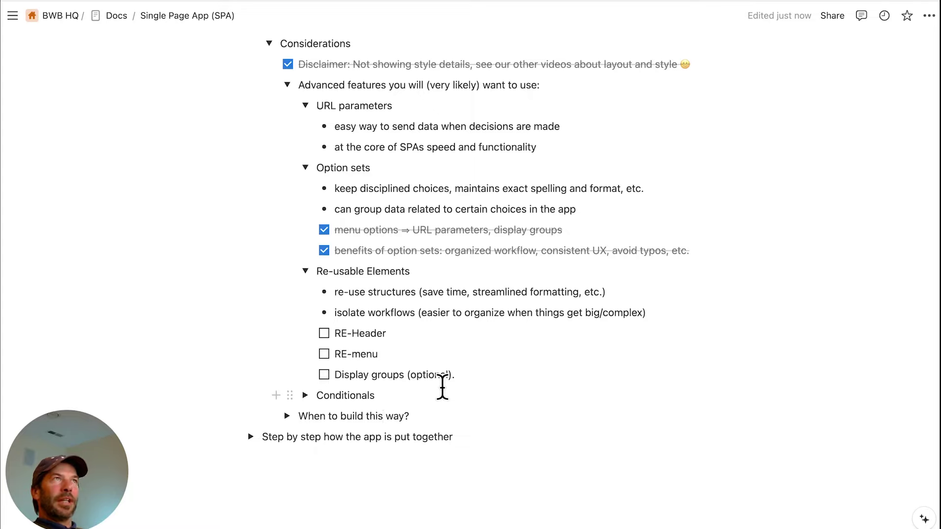
Expand the "When to build this way?" section and review the notes under Considerations
left_click(288, 416)
scroll(385, 431, "down", 5)
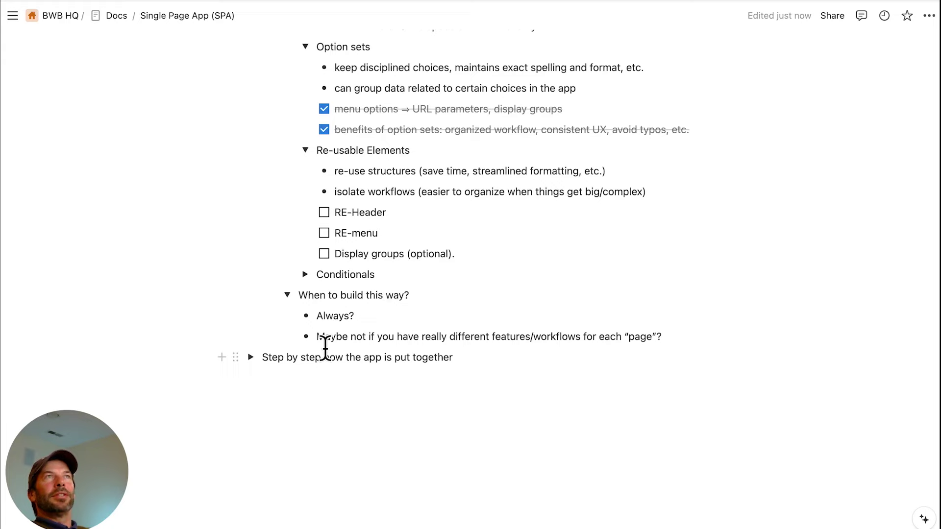
scroll(365, 312, "up", 3)
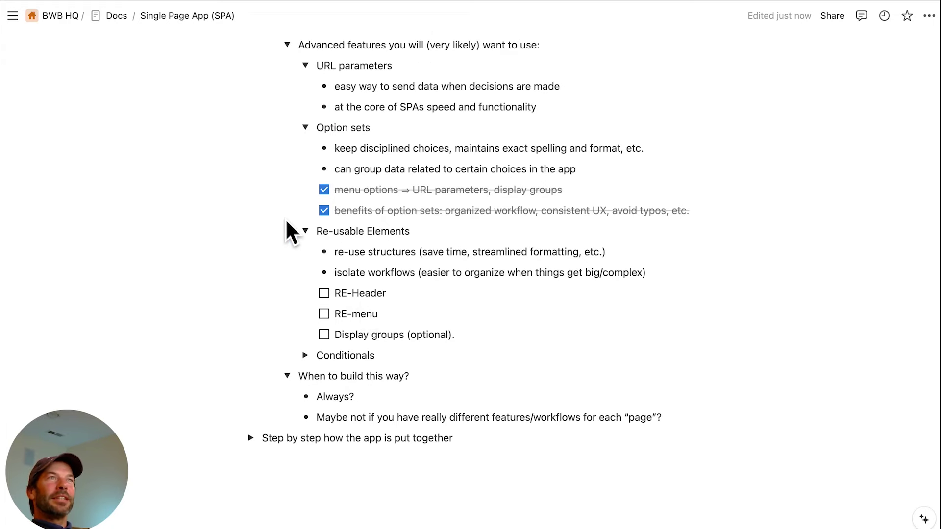
scroll(285, 219, "up", 6)
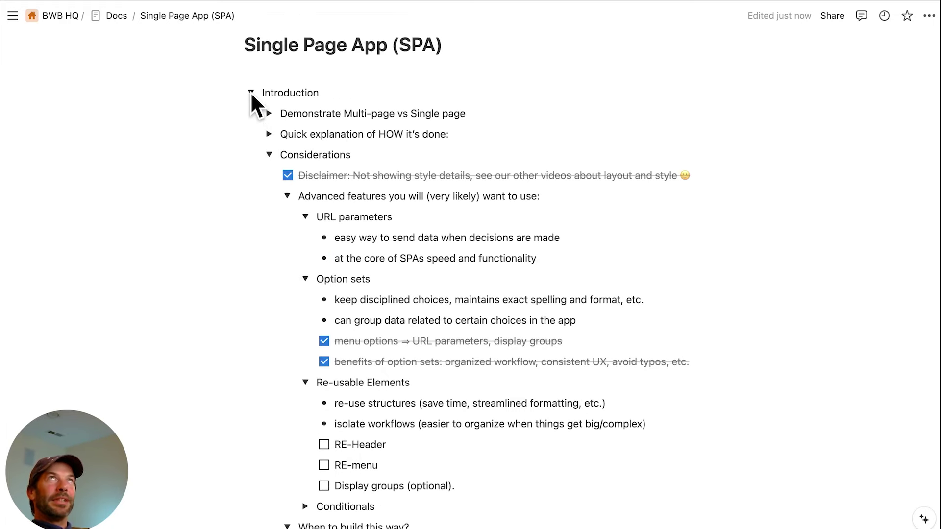
Collapse the Introduction and expand "Step by step how the app is put together" down to the items of "1) Layout"
left_click(250, 92)
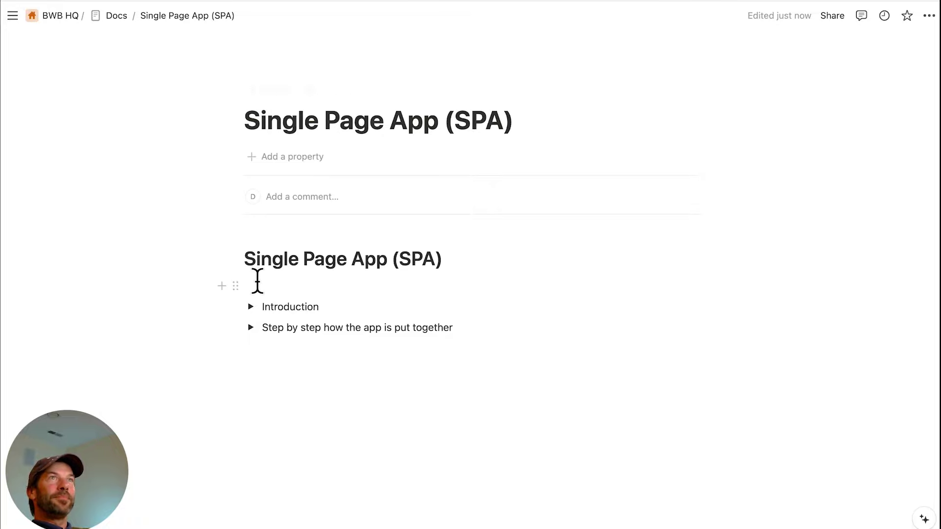
left_click(250, 327)
left_click(269, 349)
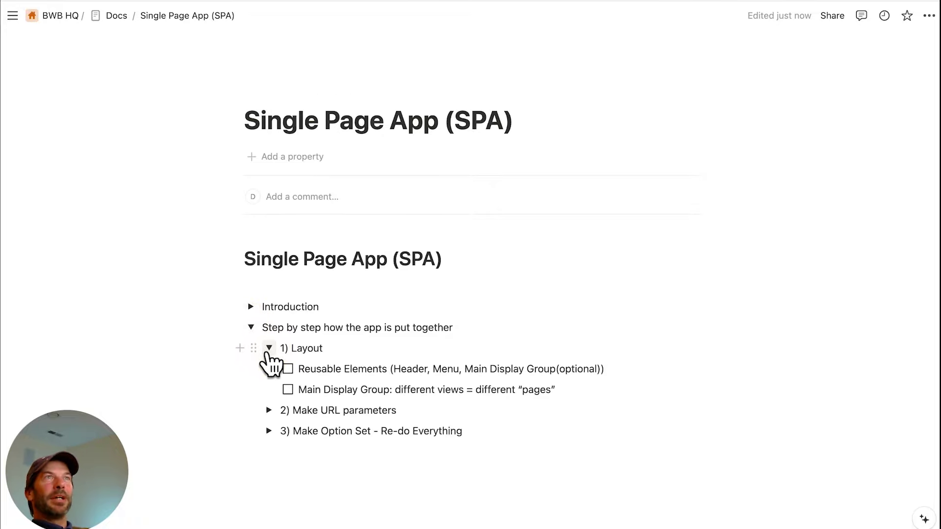
scroll(376, 371, "down", 3)
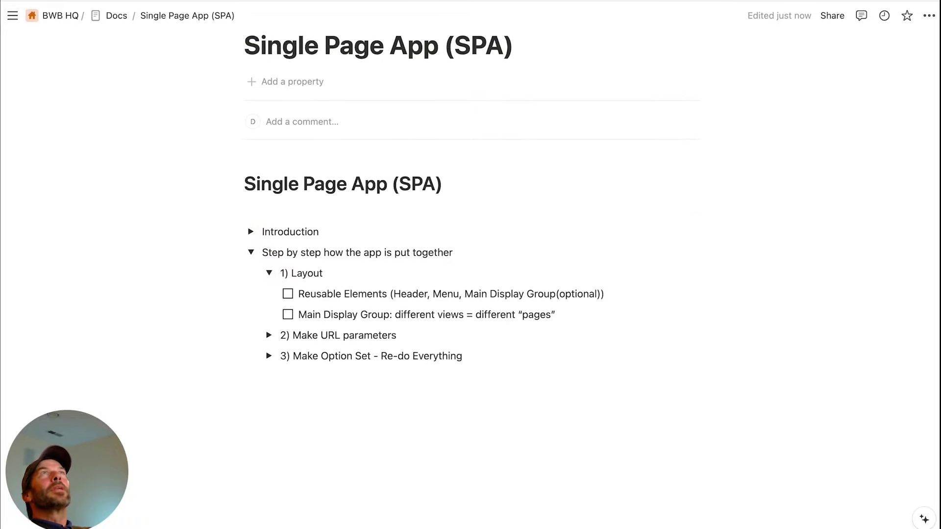
Switch to the Bubble editor and examine the conditions on Group AllViews Container and its Sign Up / Log In group on the spa_dashboard page
left_click(250, 1)
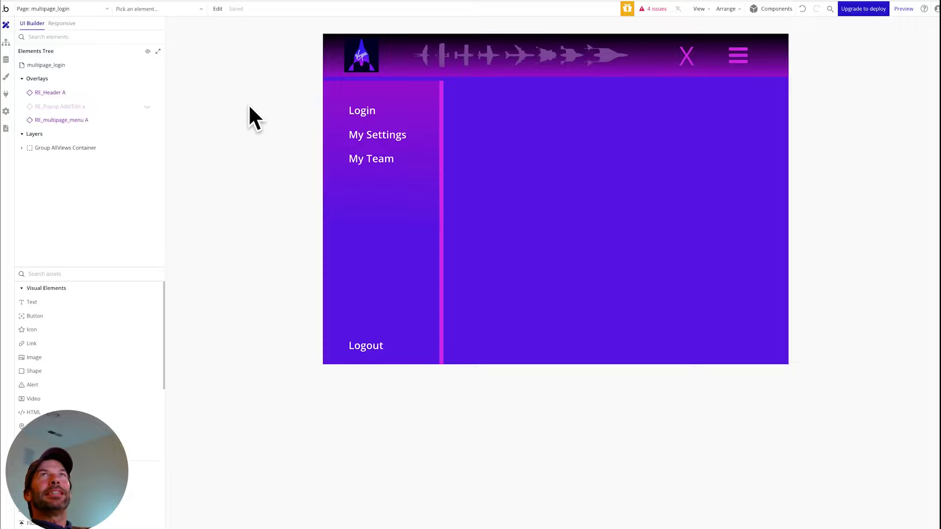
left_click(97, 8)
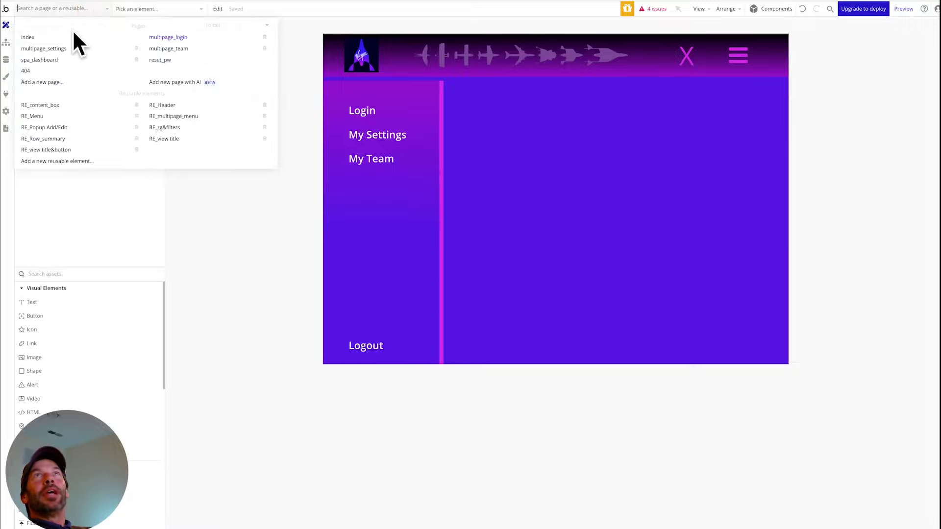
left_click(49, 60)
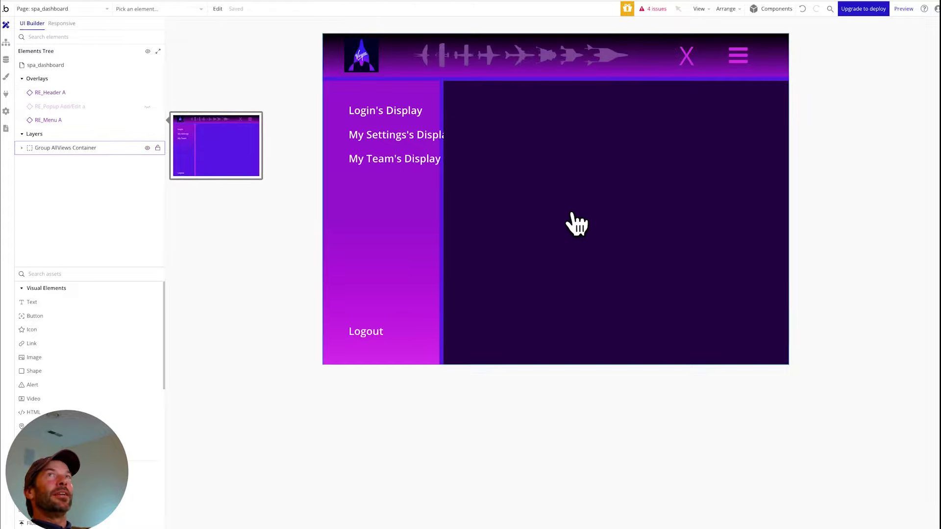
left_click(22, 147)
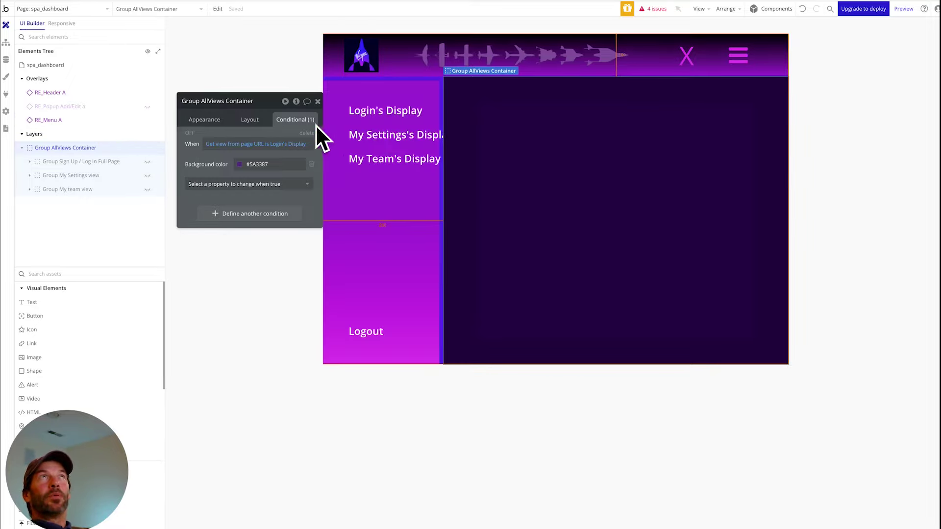
left_click(61, 162)
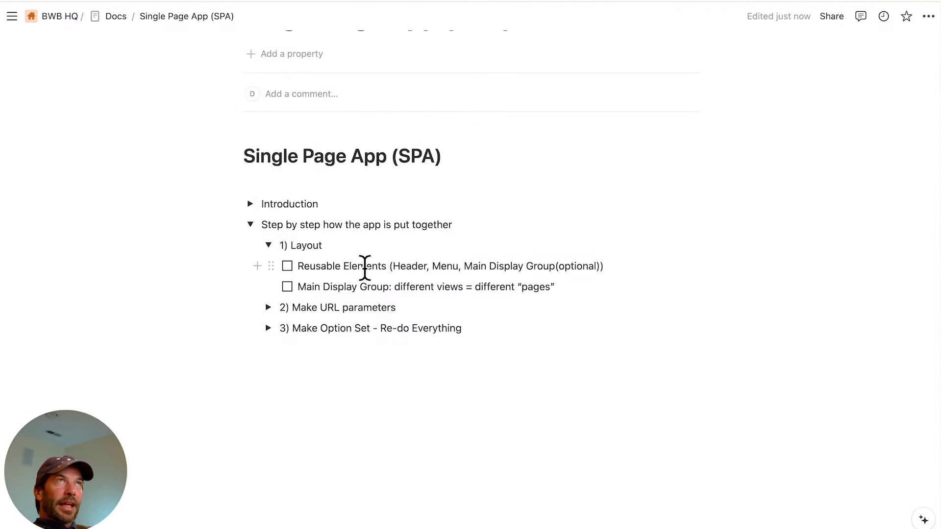
In the Notion outline, check off both Layout tasks and expand the "2) Make URL parameters" section
left_click(287, 266)
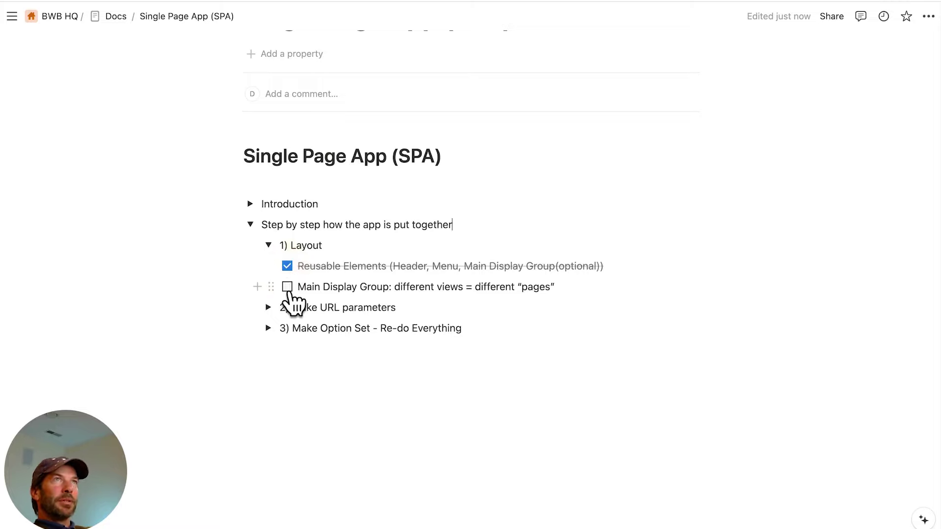
left_click(288, 289)
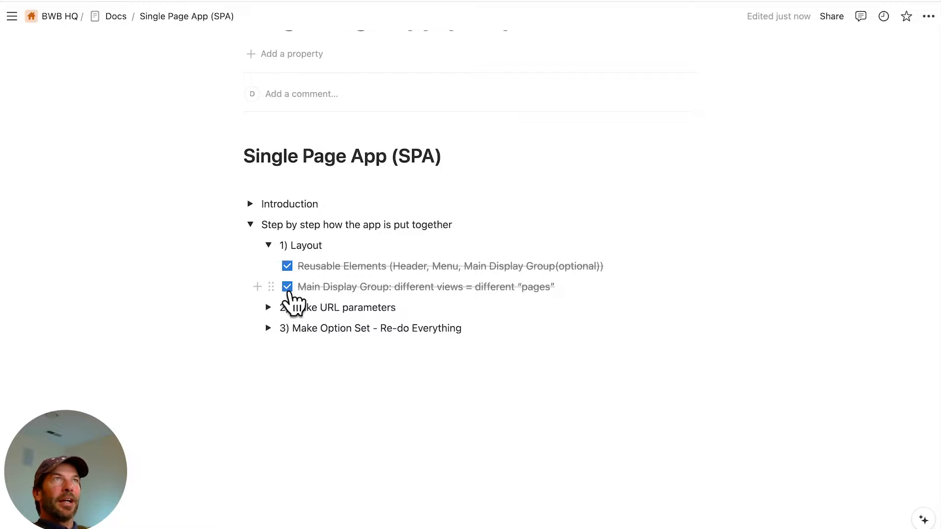
left_click(268, 307)
scroll(269, 309, "down", 3)
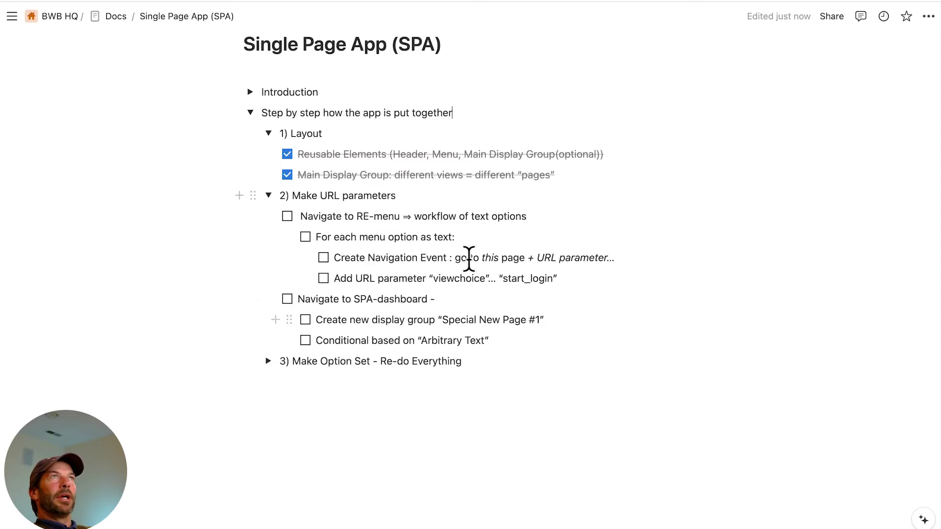
scroll(469, 259, "down", 1)
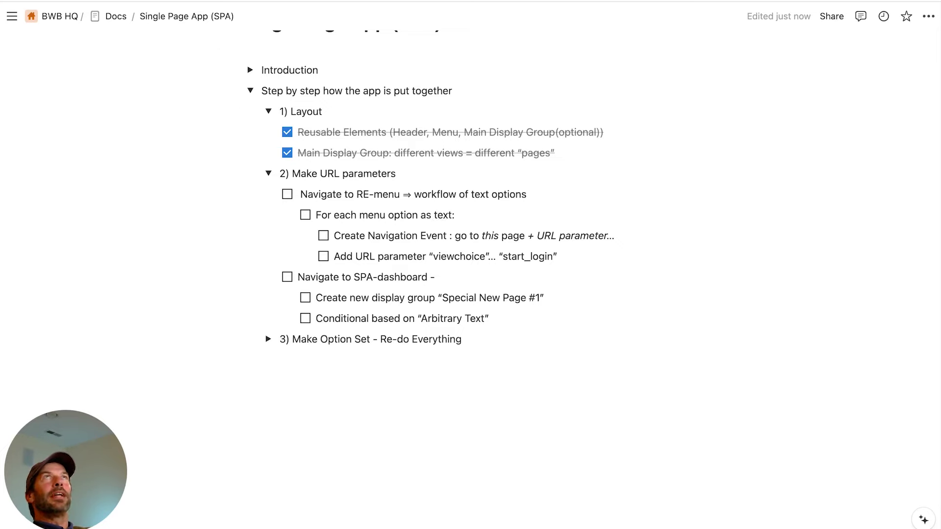
Switch back to the Bubble editor and open the RE_Menu reusable element
key("super+Tab")
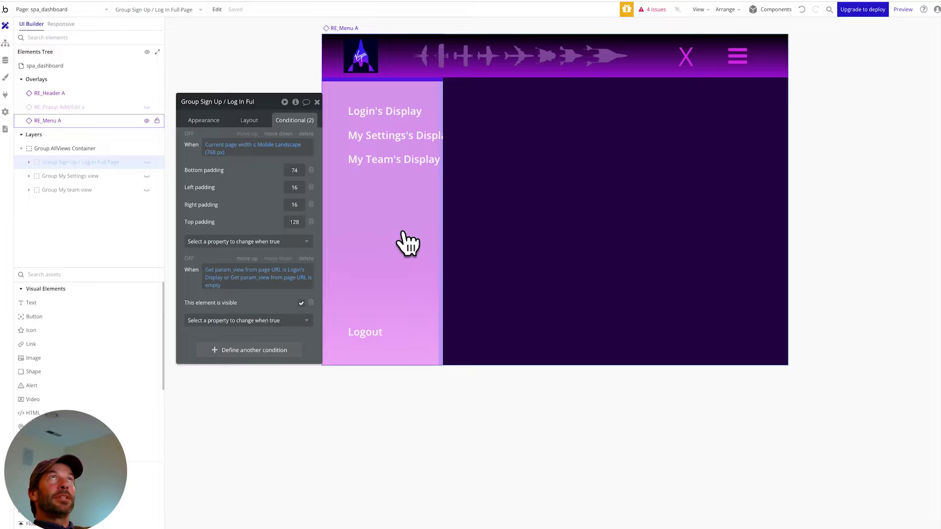
left_click(93, 13)
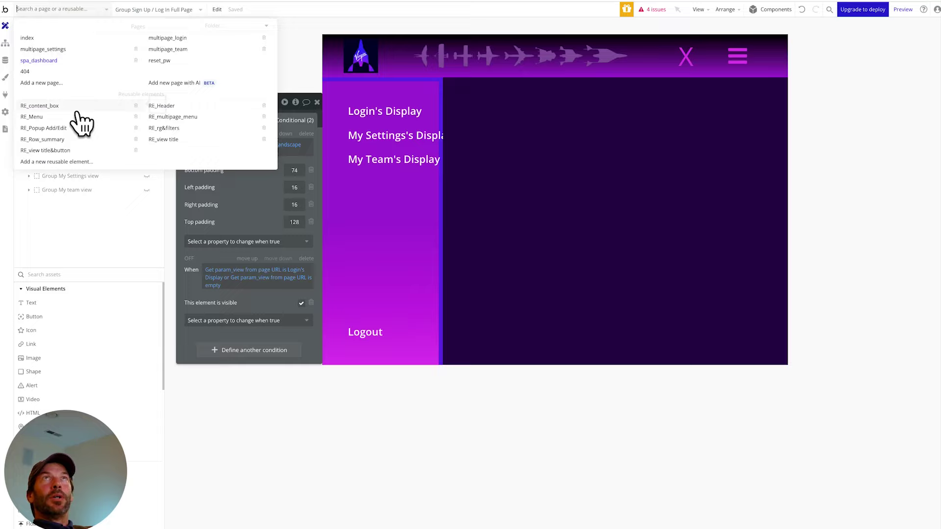
left_click(37, 118)
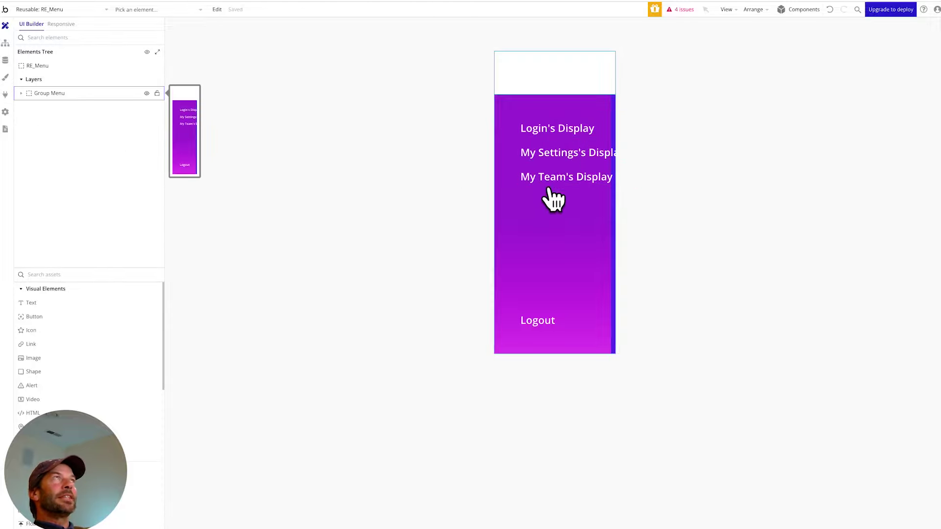
Examine the Go to page action in the Login's Display click workflow, including its destination choices and URL parameter
left_click(11, 43)
left_click(58, 64)
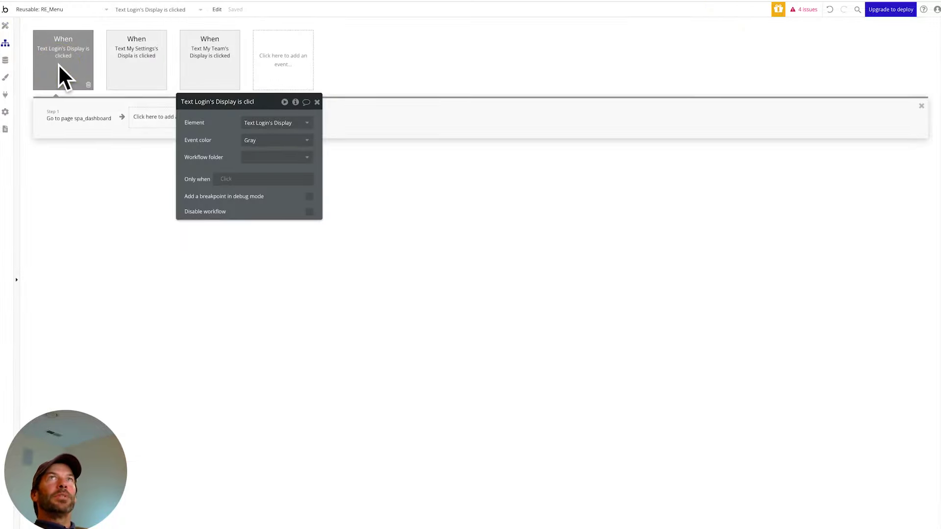
left_click(77, 120)
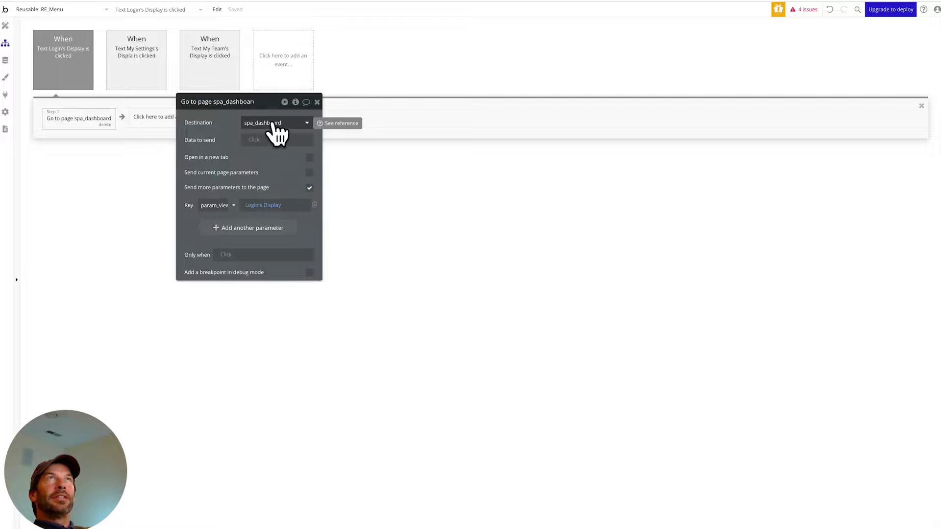
left_click(299, 124)
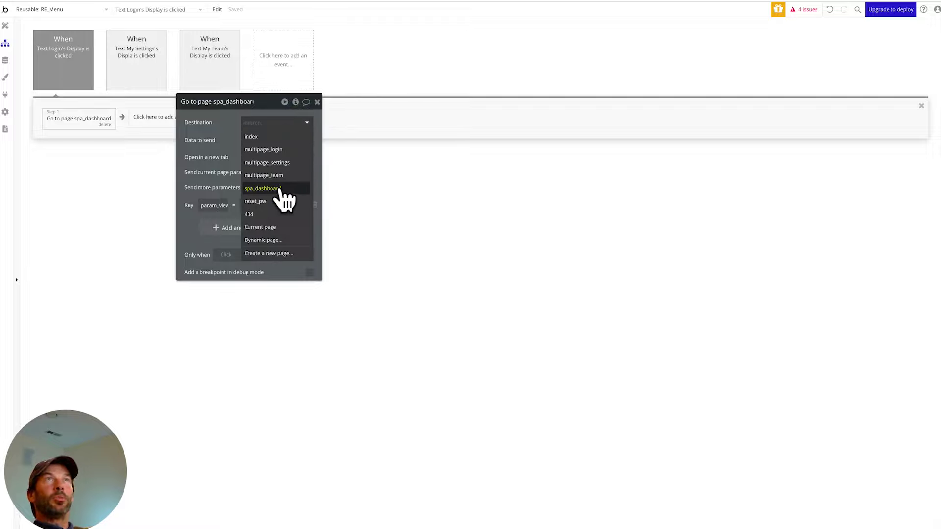
left_click(282, 191)
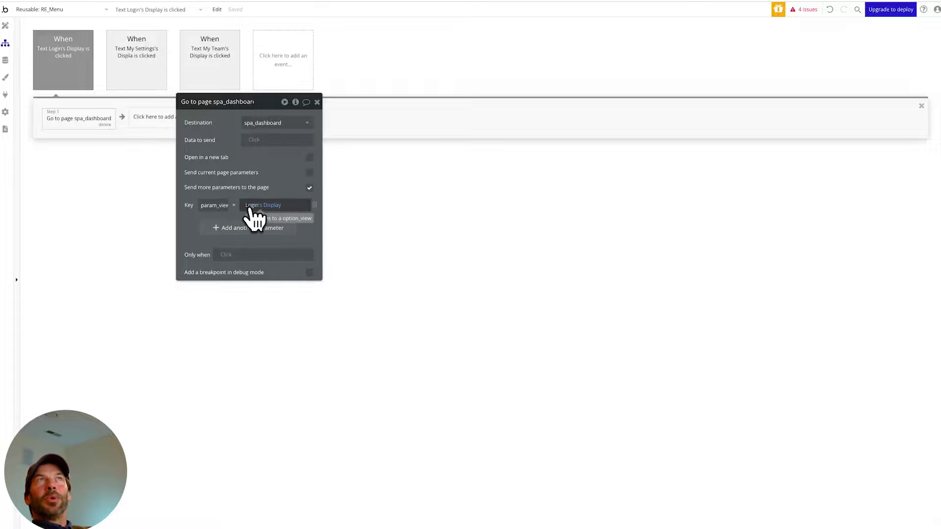
Add a text element reading "SPECIAL PAGE #1" below My Team's Display in the menu's Group Nav Items
left_click(290, 66)
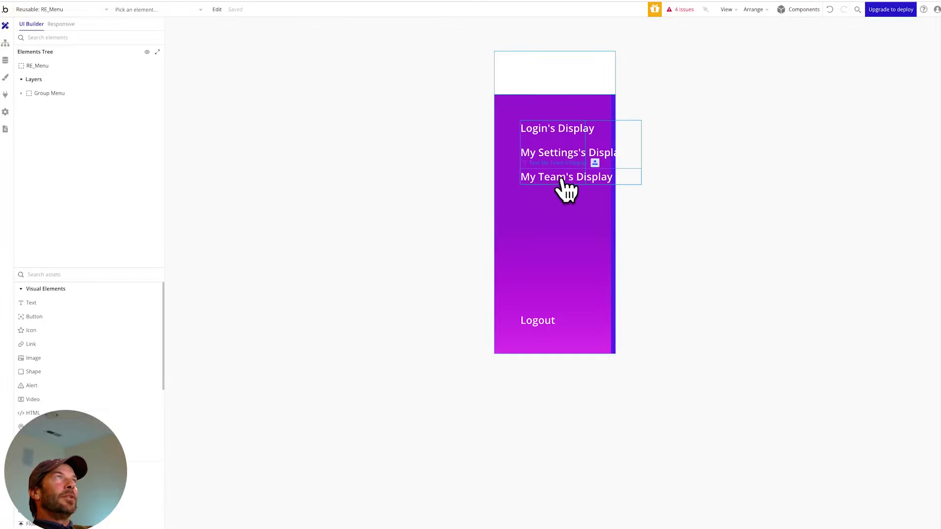
left_click(30, 303)
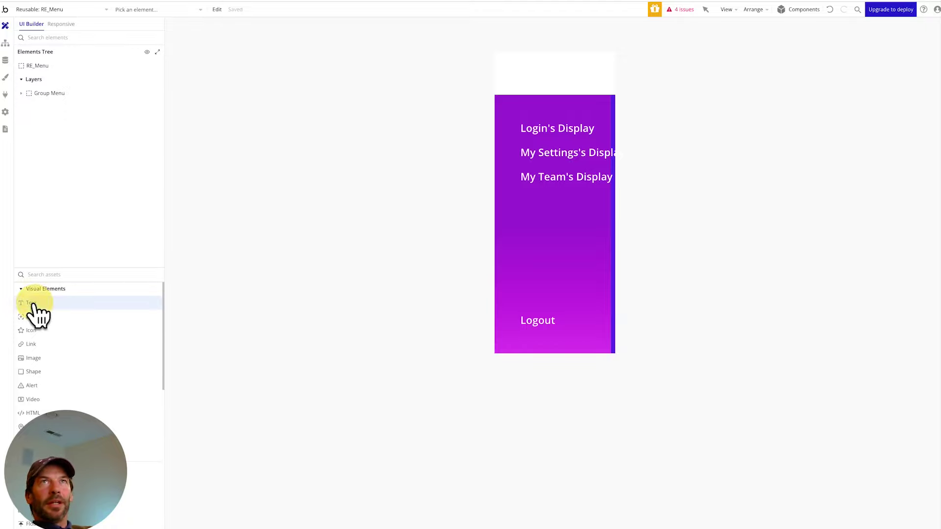
left_click(546, 187)
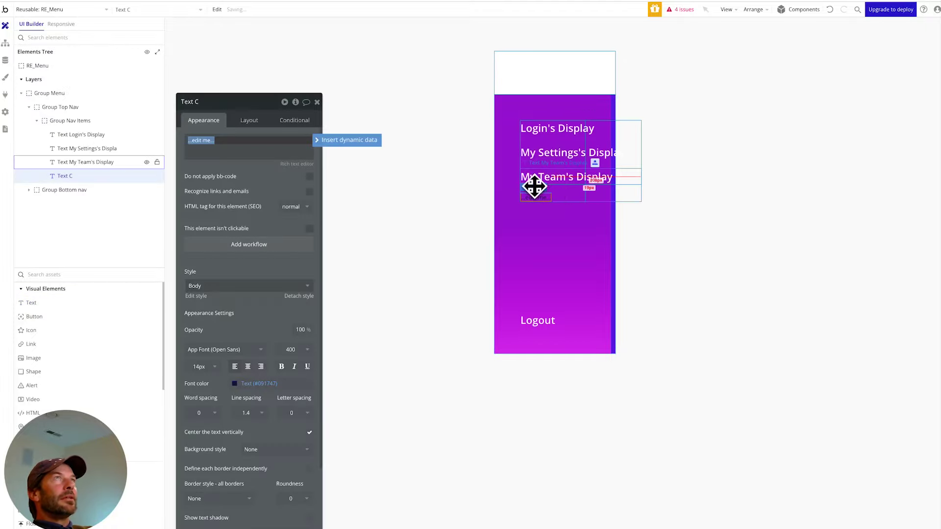
type("St")
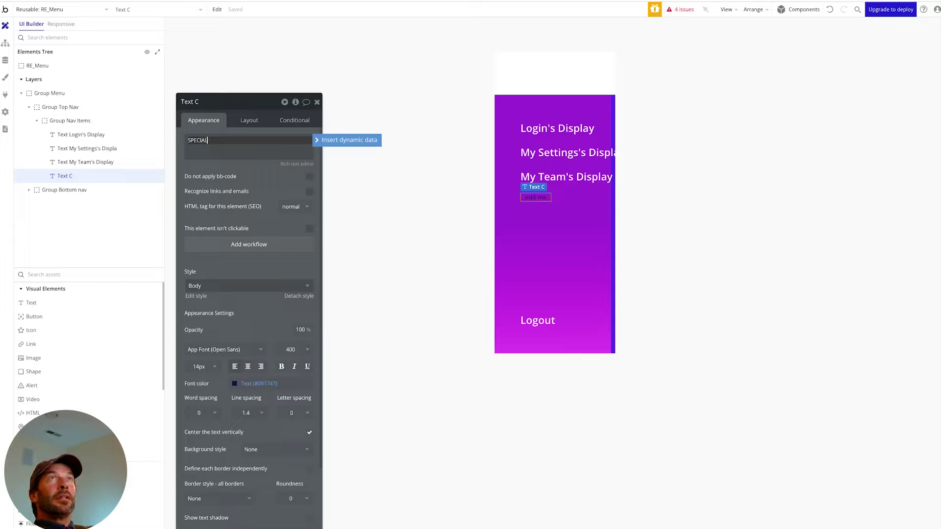
type("ECIAL PAGE")
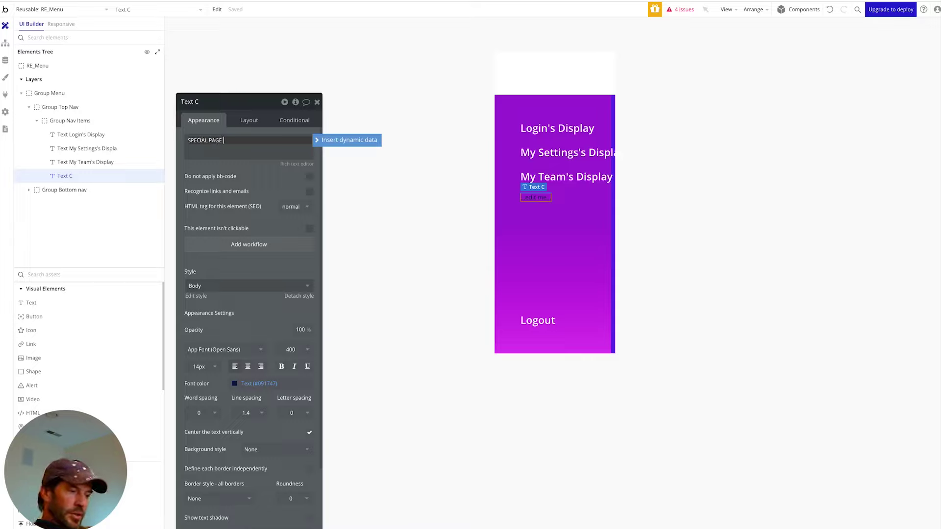
type(" #1")
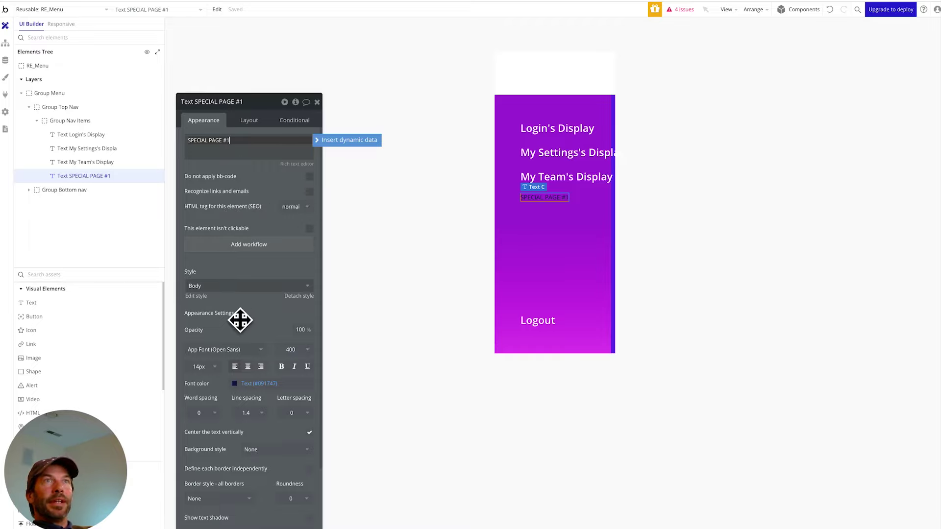
Set the SPECIAL PAGE #1 text's font color to Primary contrast (#FFFFFF) and its font size to 24 px
left_click(243, 385)
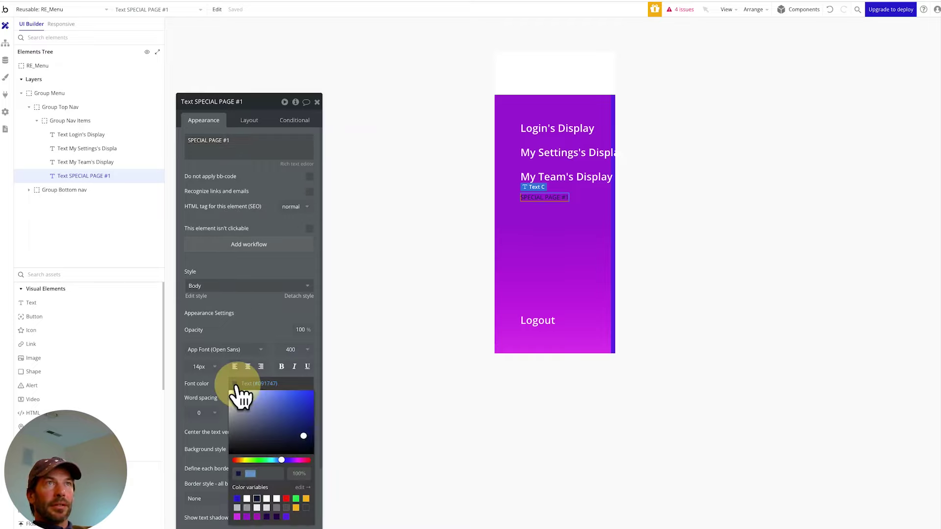
left_click(247, 500)
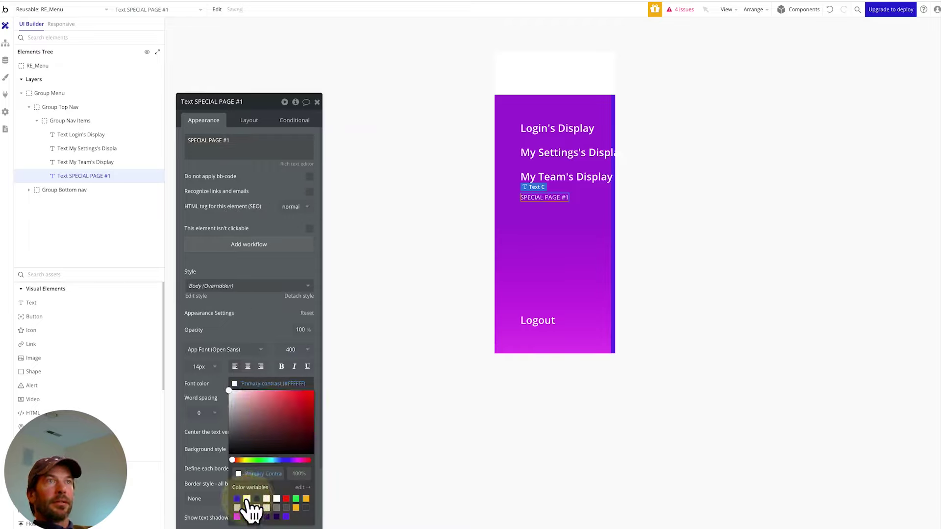
left_click(215, 368)
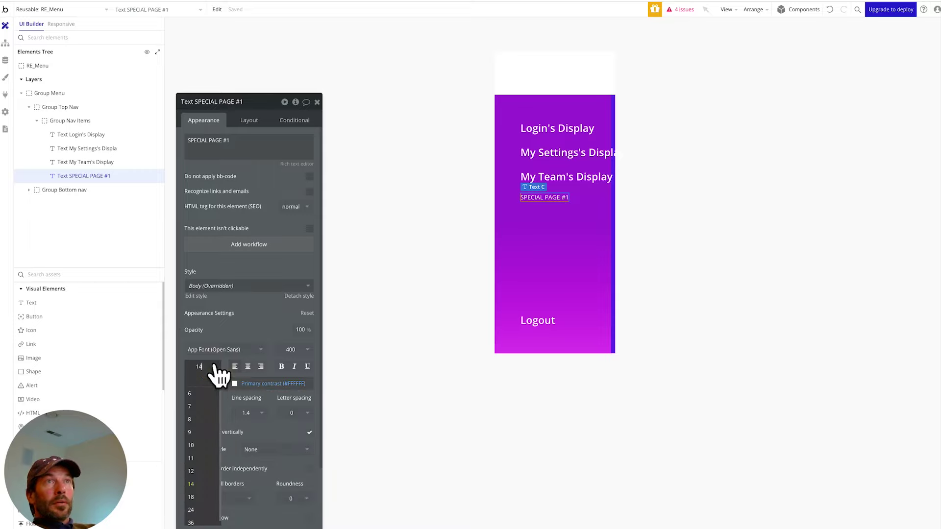
left_click(193, 510)
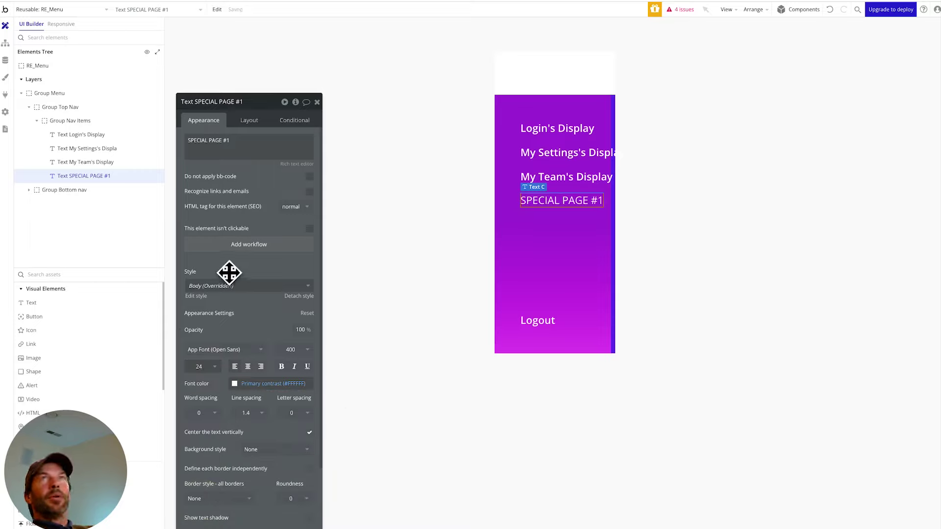
Create a click workflow for the SPECIAL PAGE #1 text with a Go to page action whose destination is spa_dashboard
left_click(250, 245)
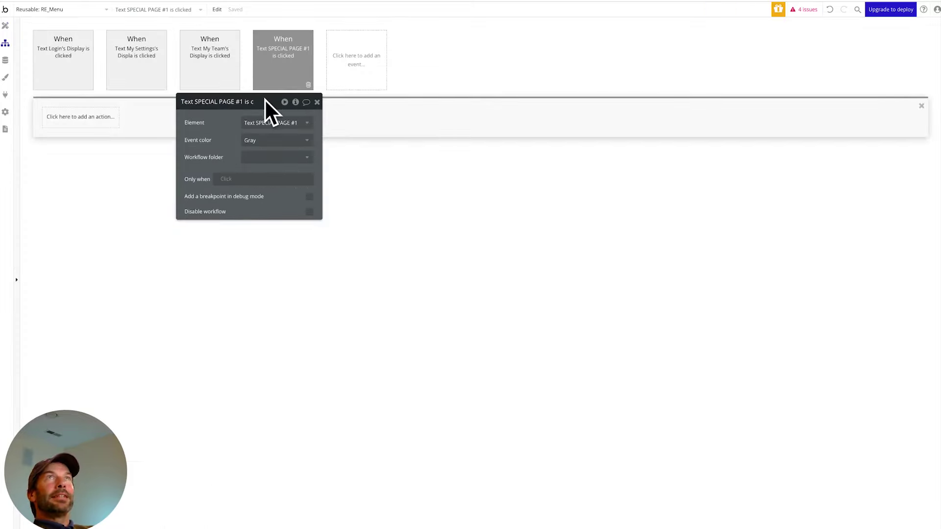
left_click(91, 117)
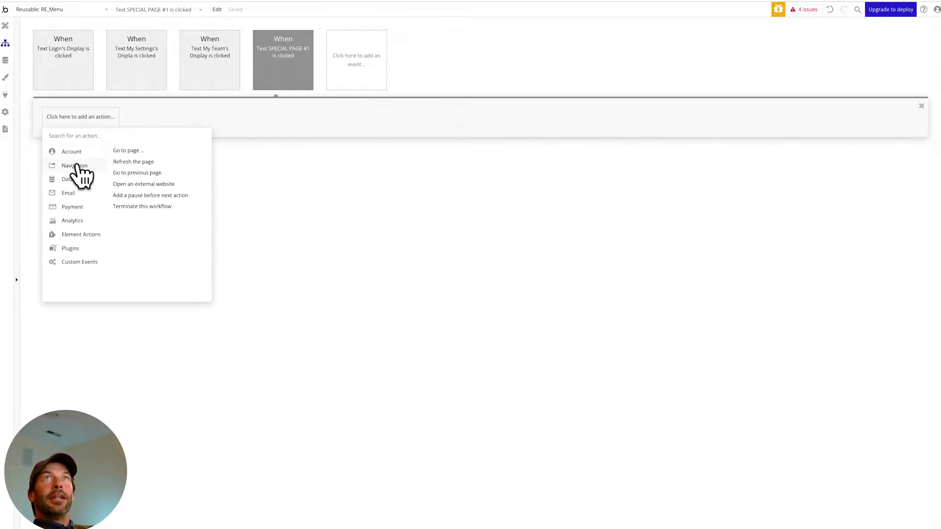
left_click(125, 150)
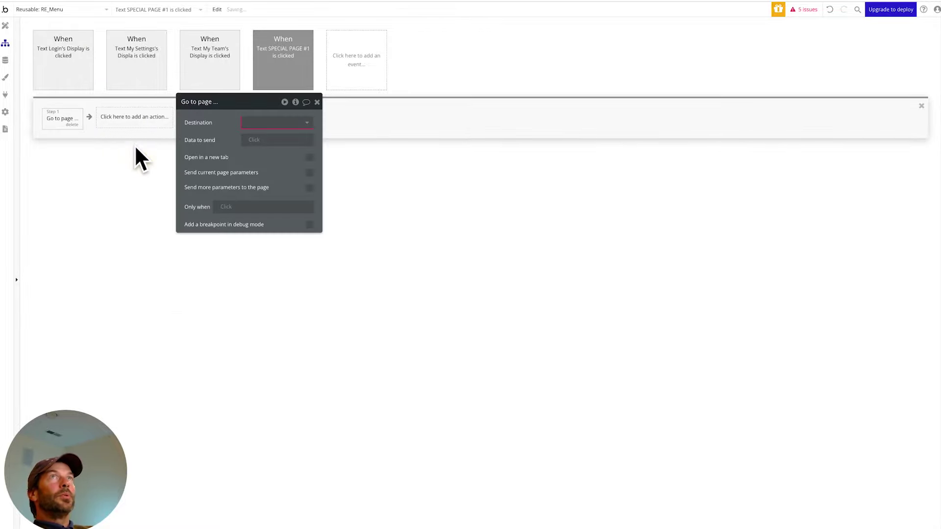
left_click(268, 128)
left_click(276, 186)
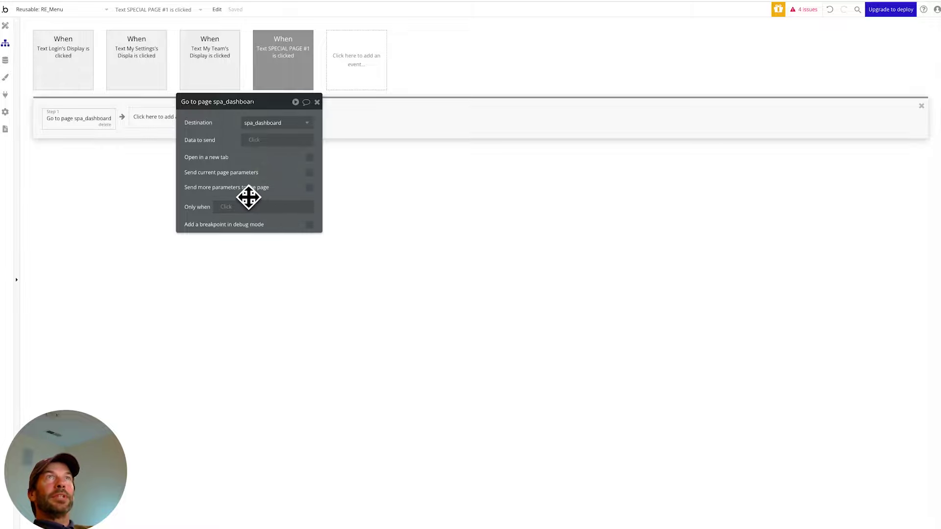
Send an extra parameter to the page with key UP_view and an arbitrary text value naming the special page
left_click(309, 188)
left_click(240, 209)
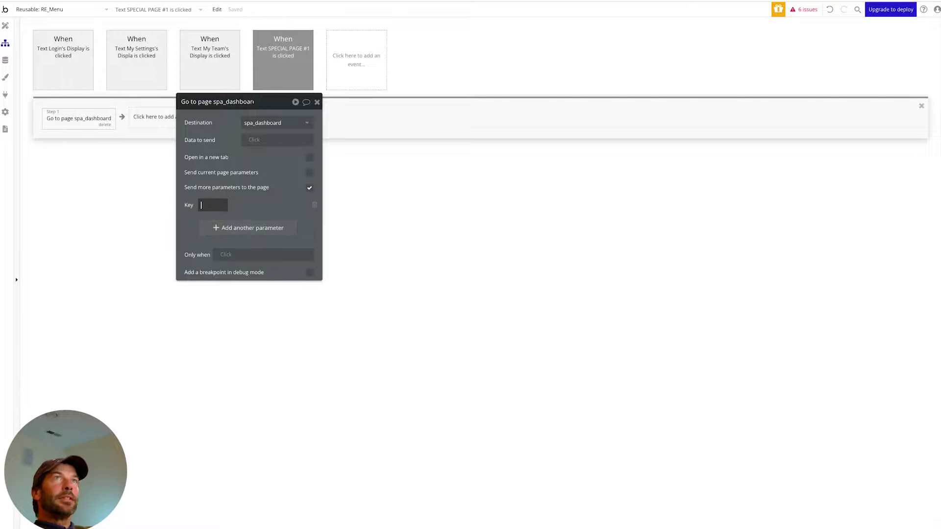
type("UP_view")
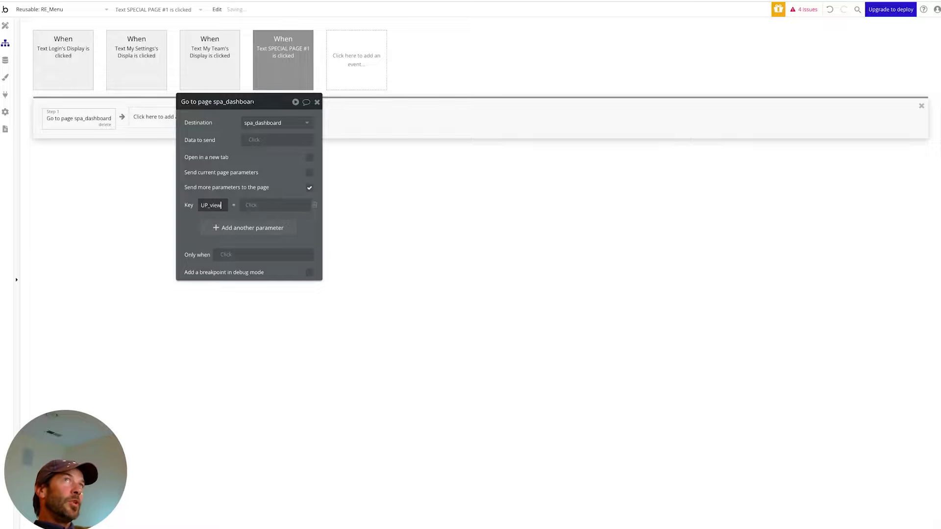
left_click(255, 205)
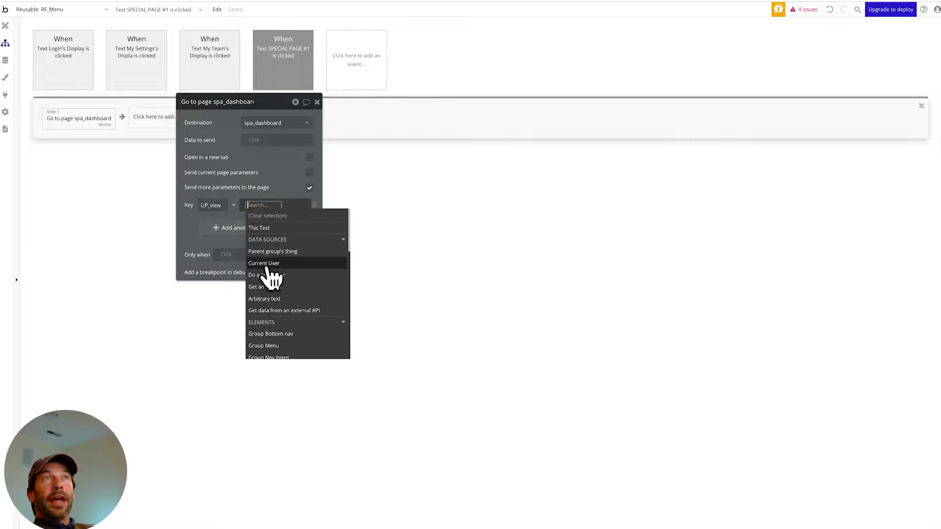
left_click(269, 298)
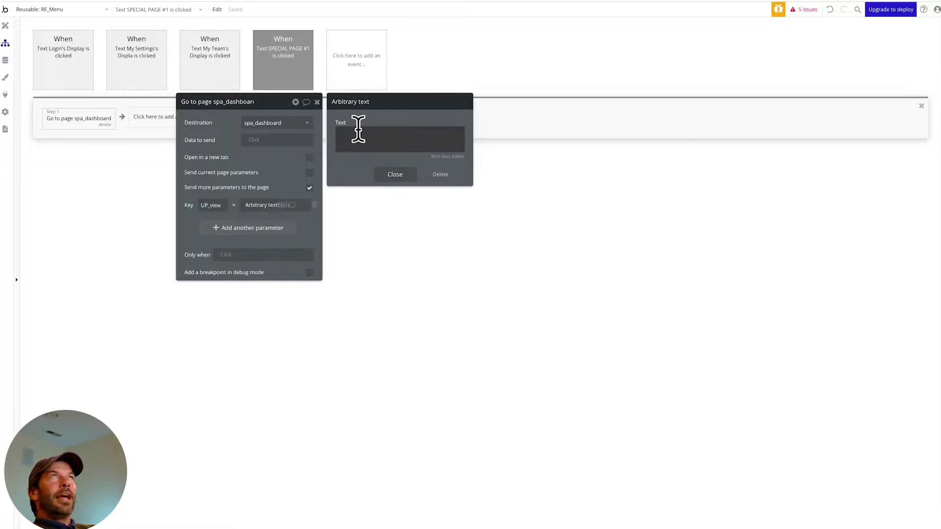
left_click(358, 133)
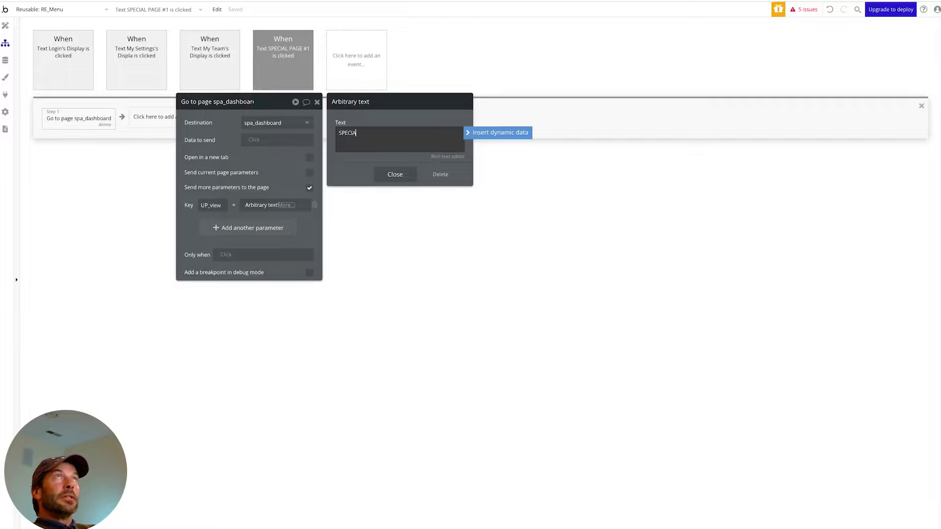
left_click(395, 174)
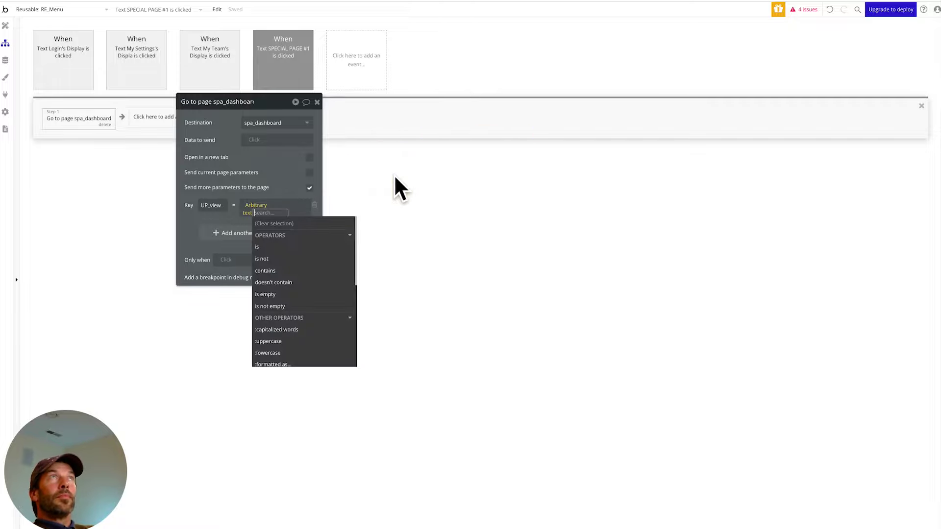
left_click(210, 219)
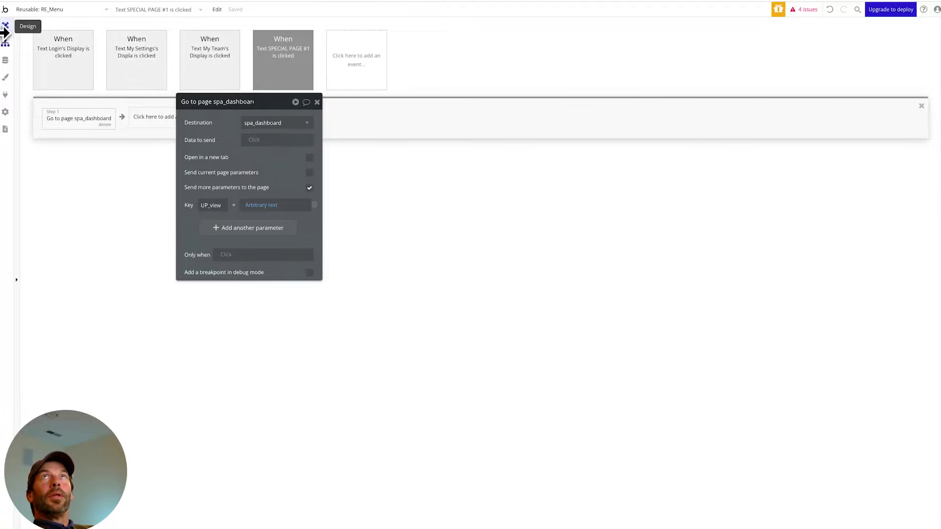
Return to the design view and open the spa_dashboard page
left_click(6, 26)
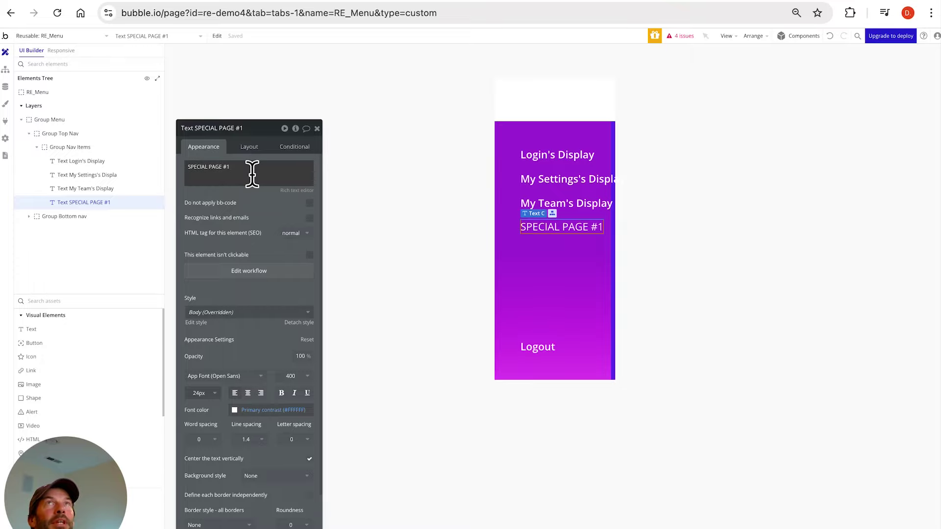
mouse_move(53, 88)
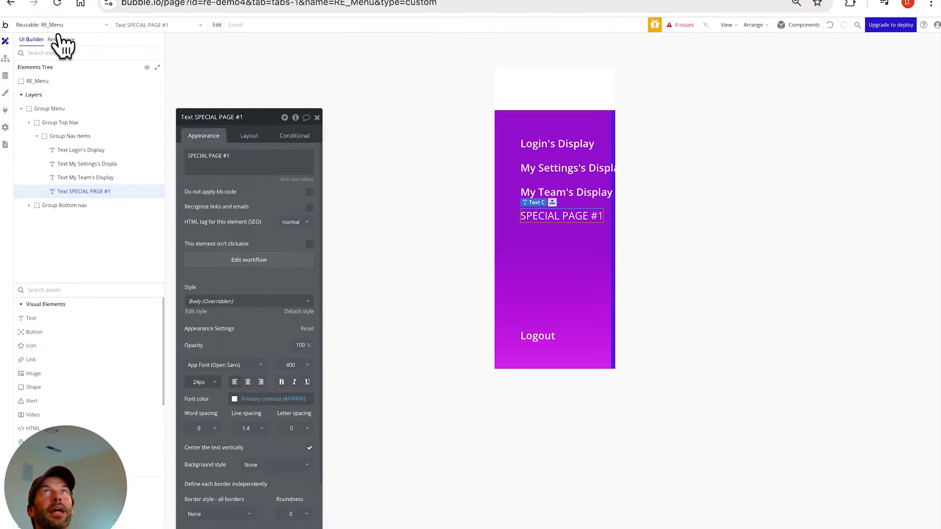
left_click(101, 34)
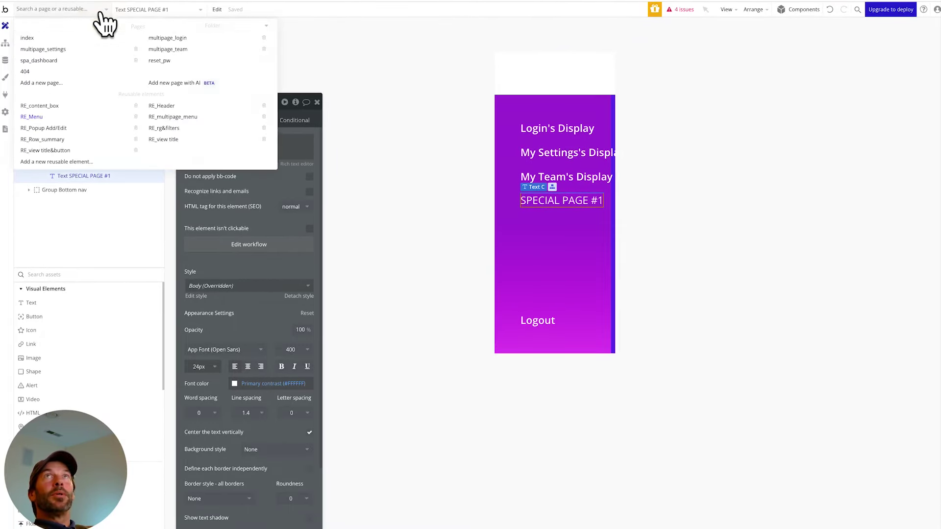
left_click(56, 61)
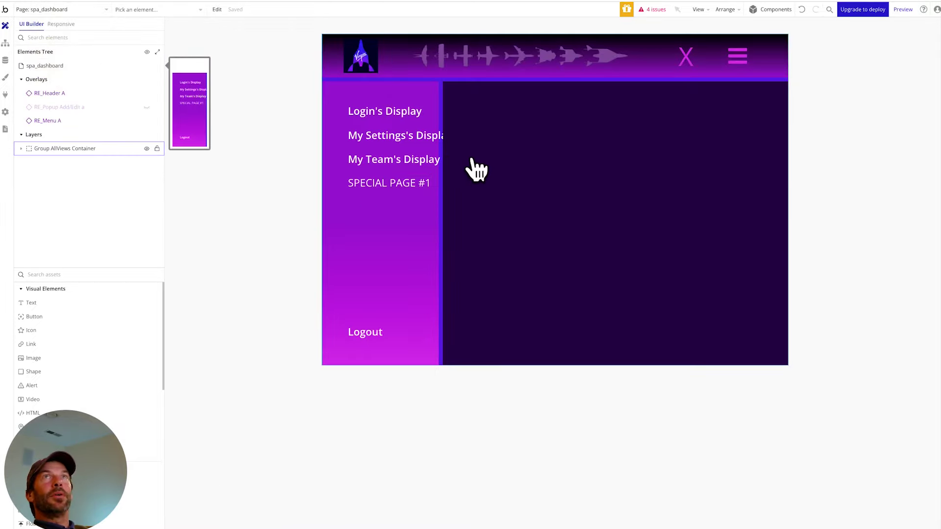
Add a new group inside Group AllViews Container, below Group My team view
left_click(21, 149)
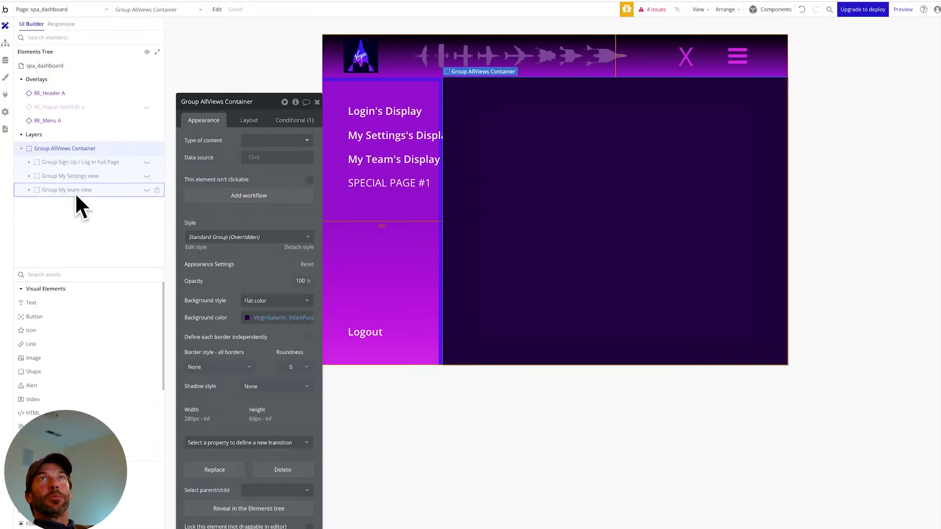
scroll(57, 343, "down", 5)
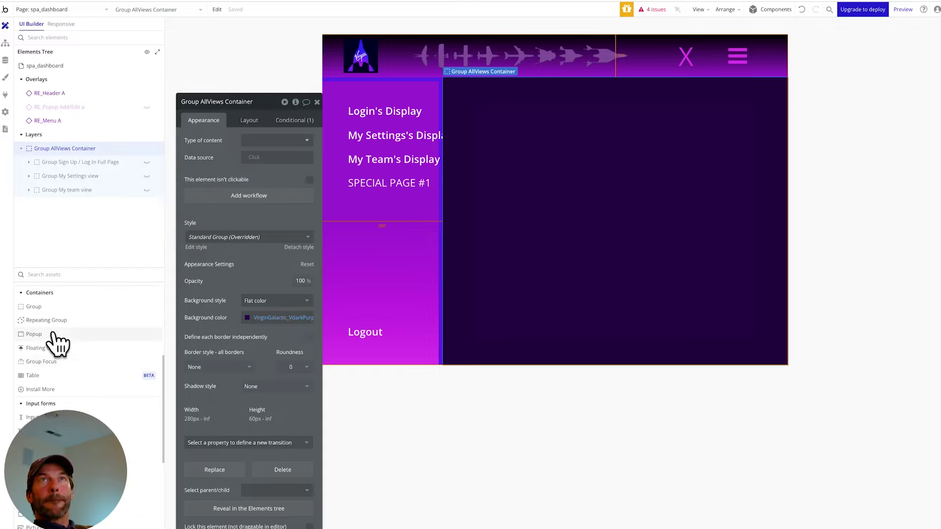
left_click(34, 306)
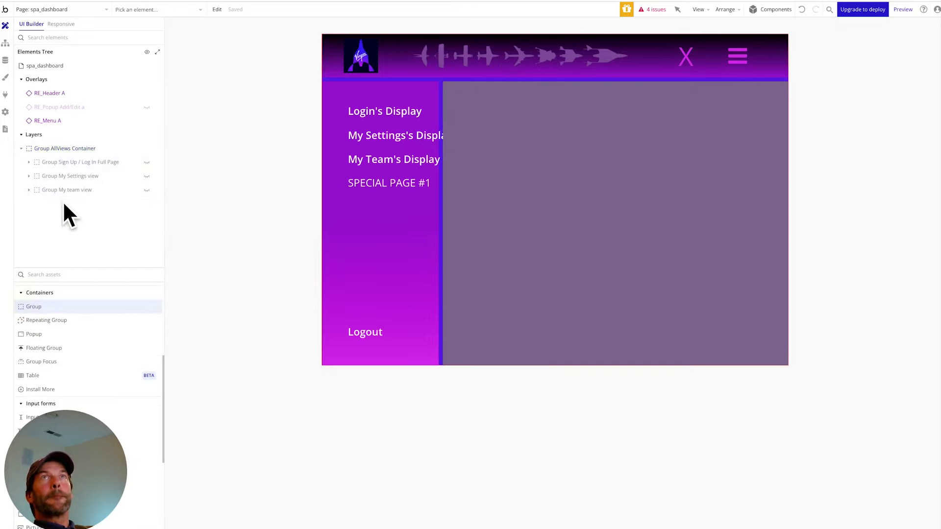
left_click(59, 195)
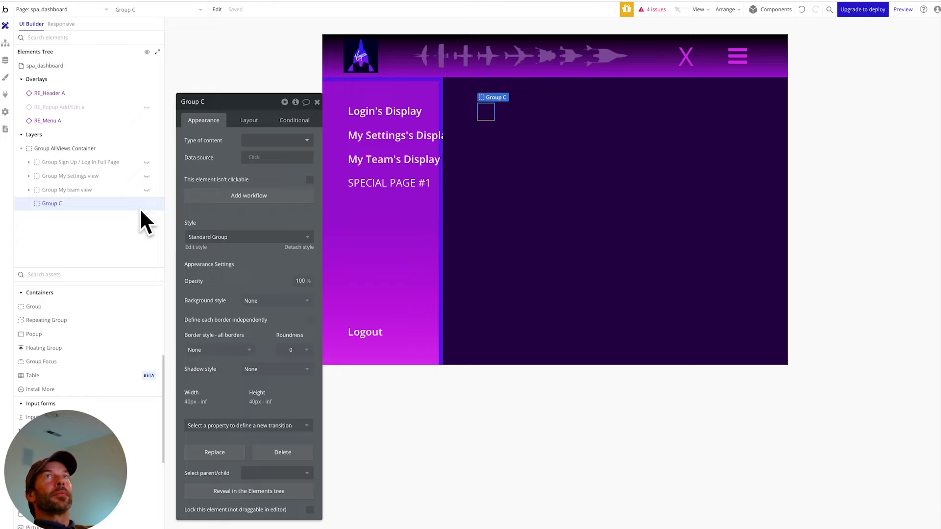
Set the new group's minimum width and minimum height to 400 px each
left_click(249, 123)
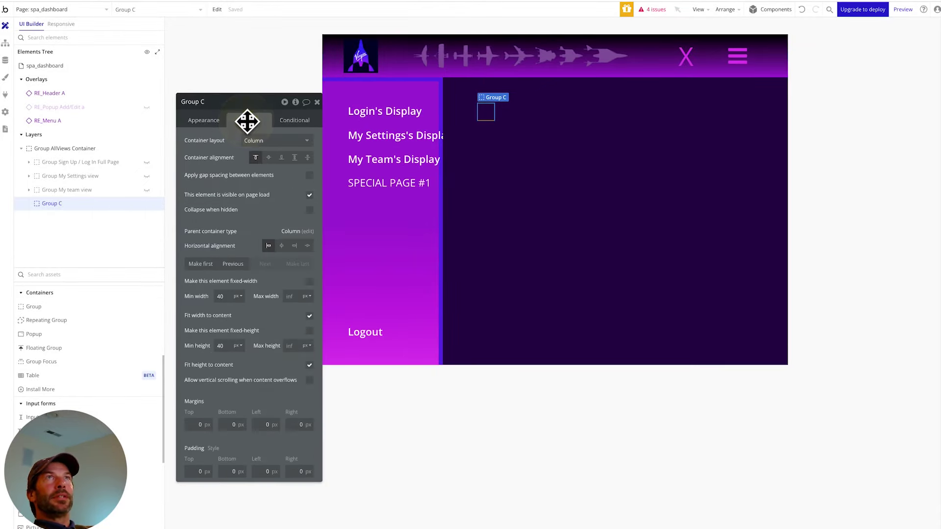
left_click(228, 296)
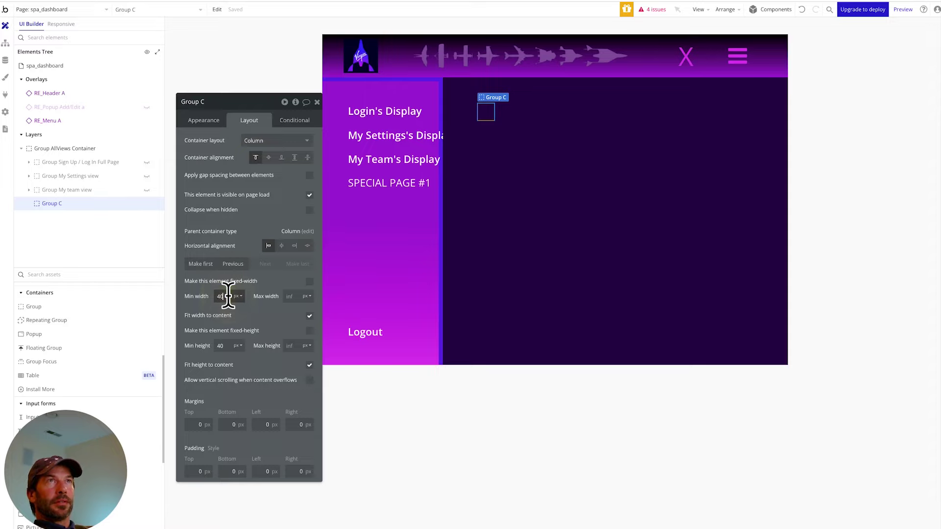
type("0")
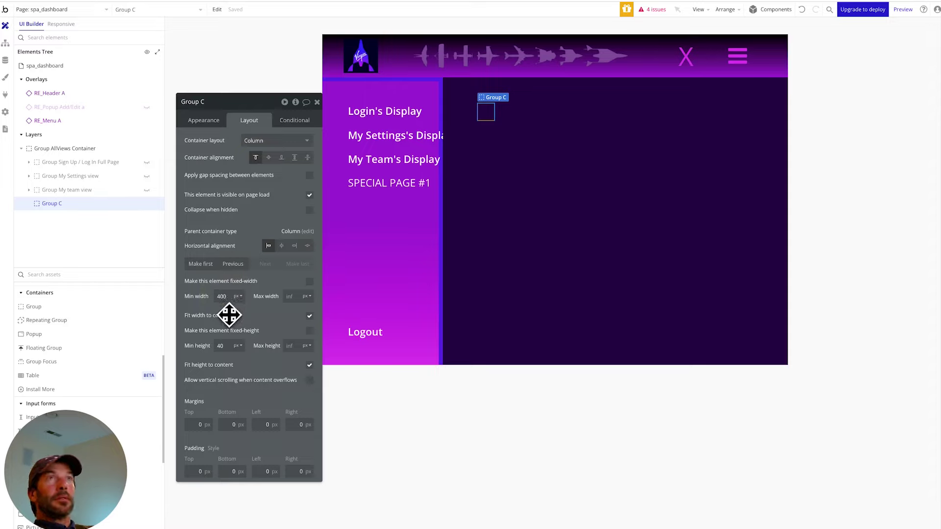
left_click(226, 351)
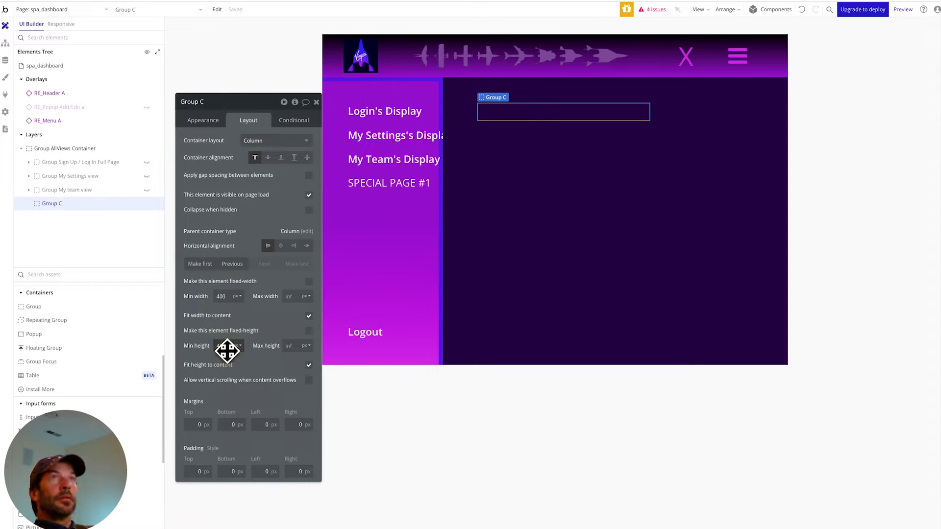
left_click(227, 344)
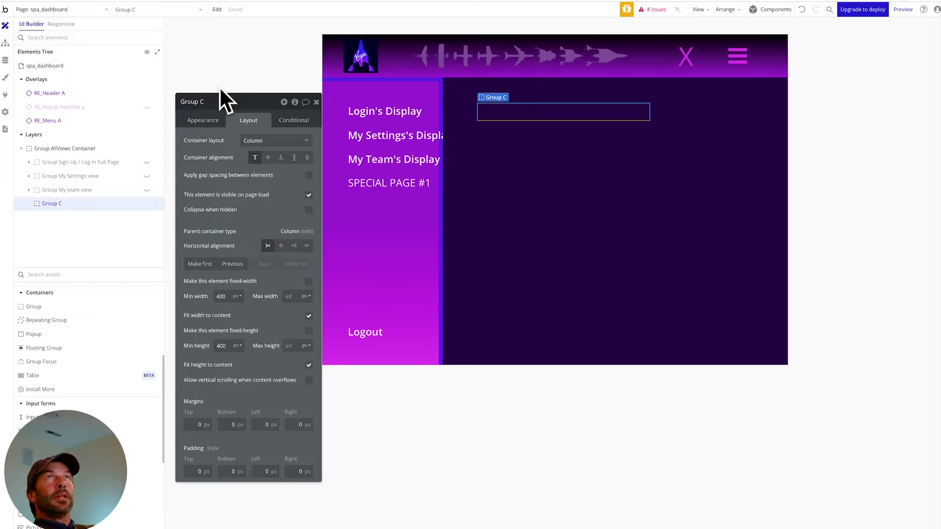
Give the new group a flat color background using the lachlan_orange color variable
left_click(205, 123)
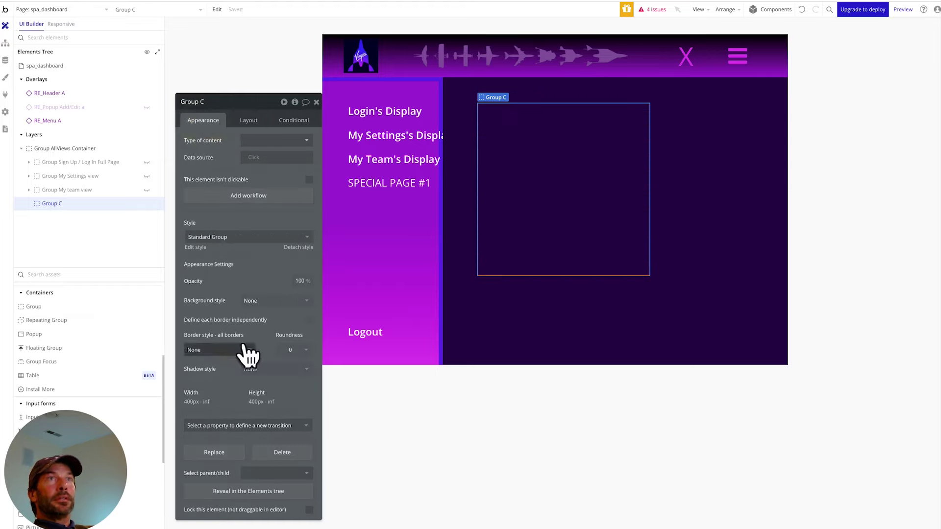
left_click(280, 301)
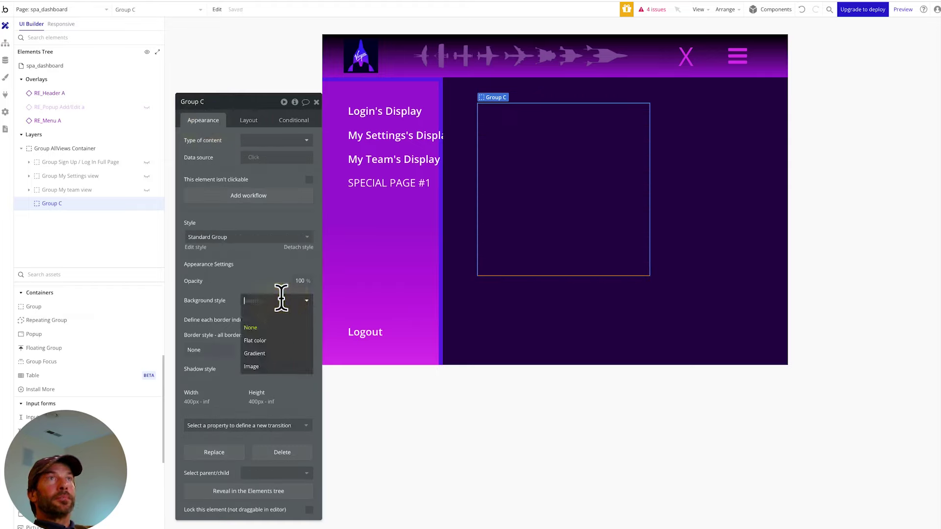
left_click(260, 341)
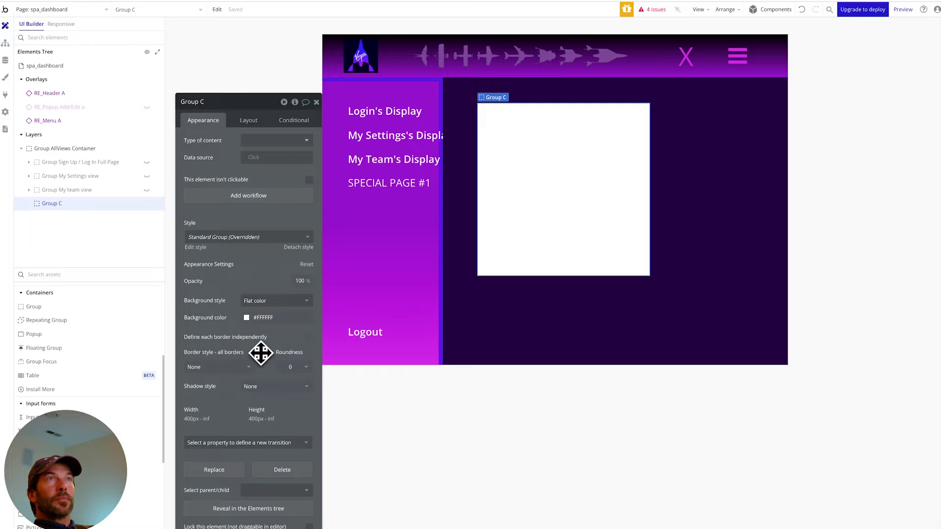
left_click(247, 319)
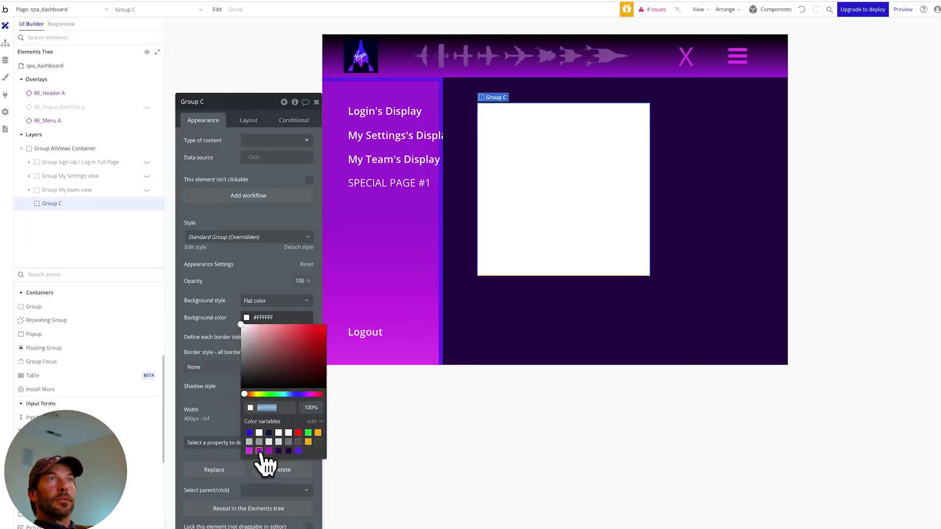
left_click(307, 443)
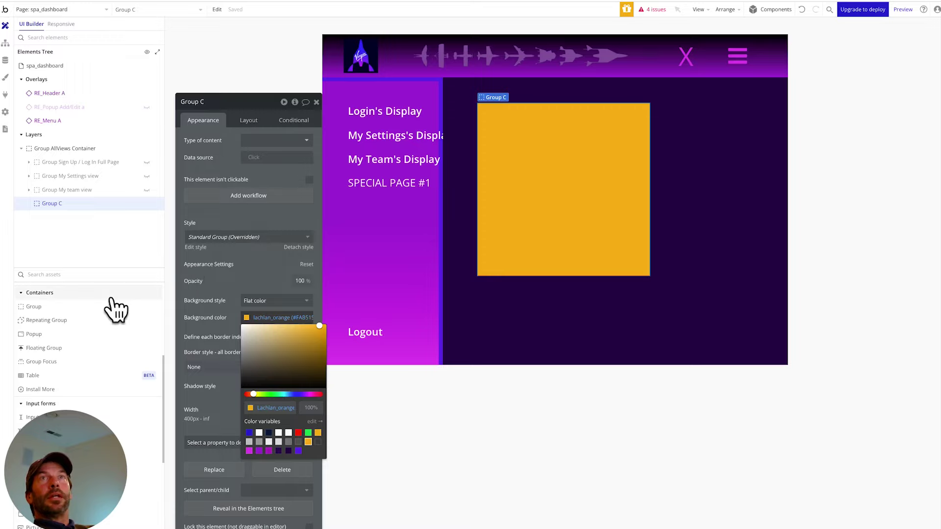
Add a text element inside the orange Group C and set its font size to 24 px
scroll(93, 319, "down", 5)
scroll(94, 321, "up", 2)
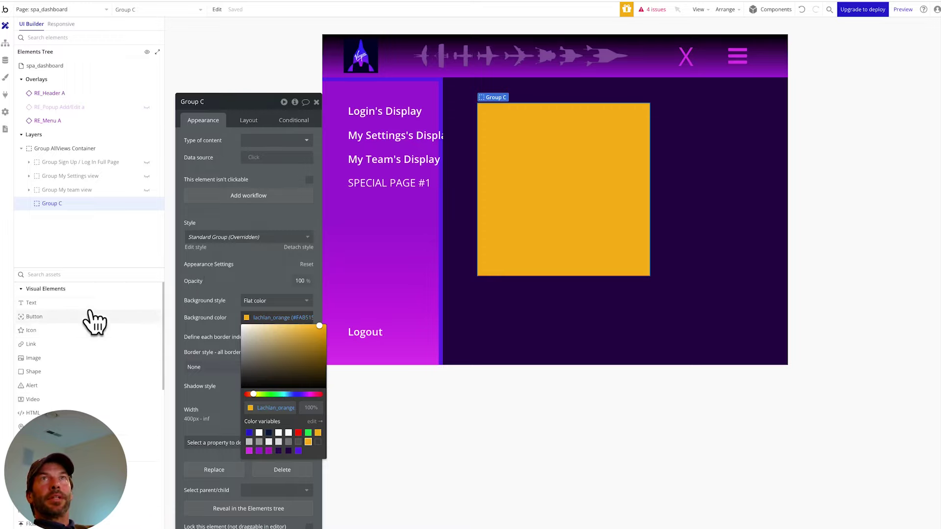
left_click(34, 305)
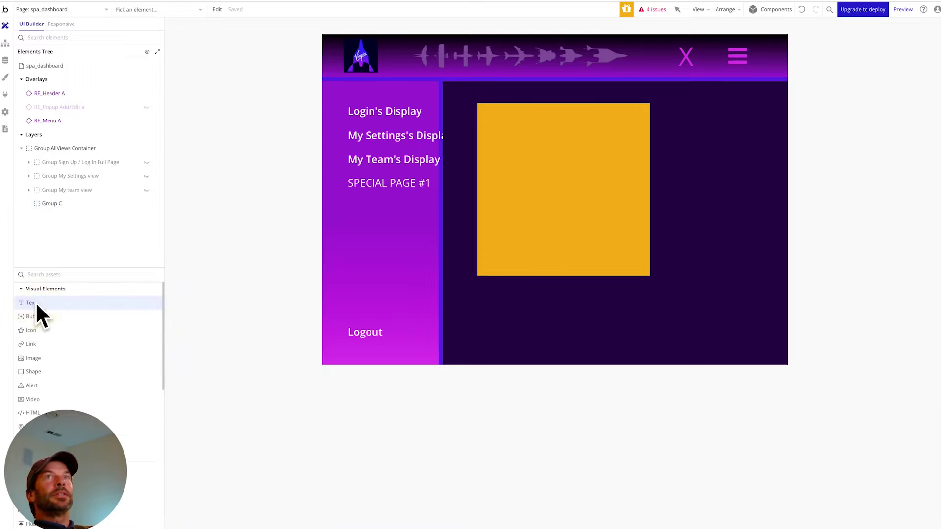
left_click(527, 172)
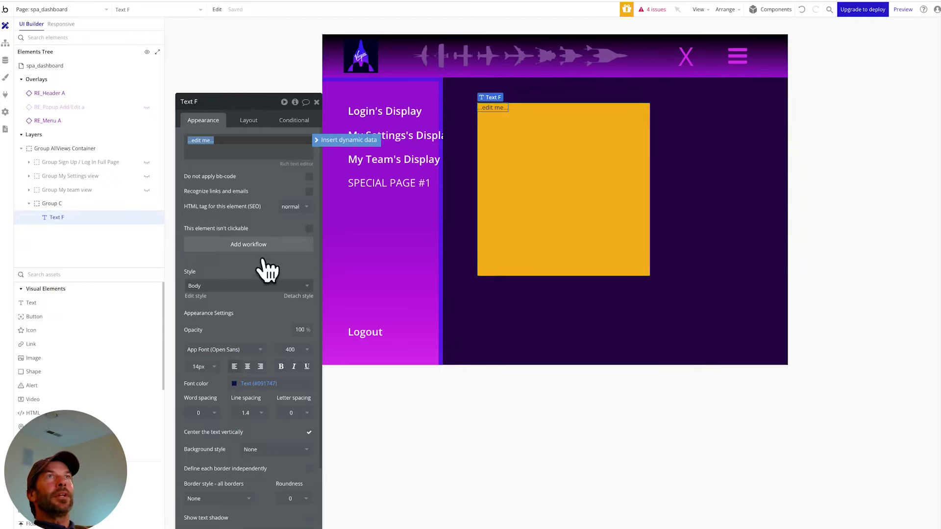
left_click(212, 367)
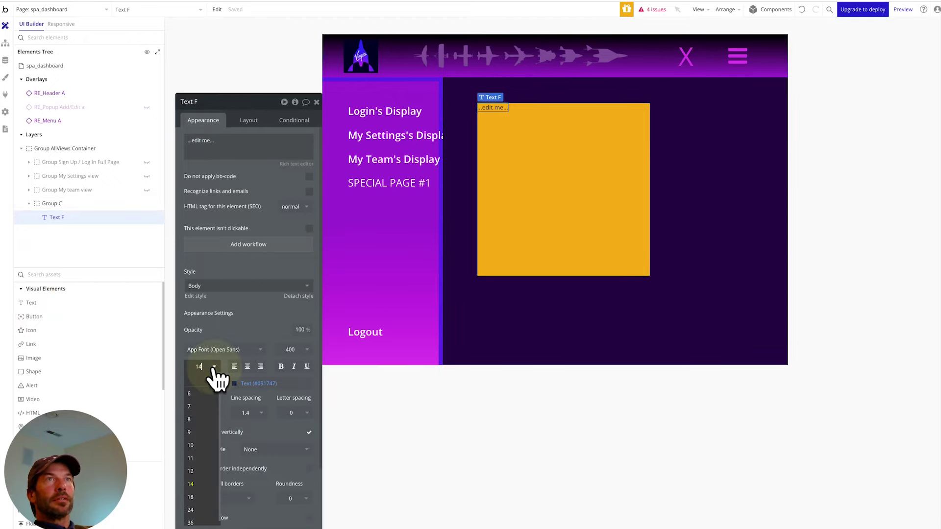
left_click(201, 510)
Replace the new text element's placeholder content with "New SPECIAL page 1"
left_click(223, 142)
key("ctrl+a")
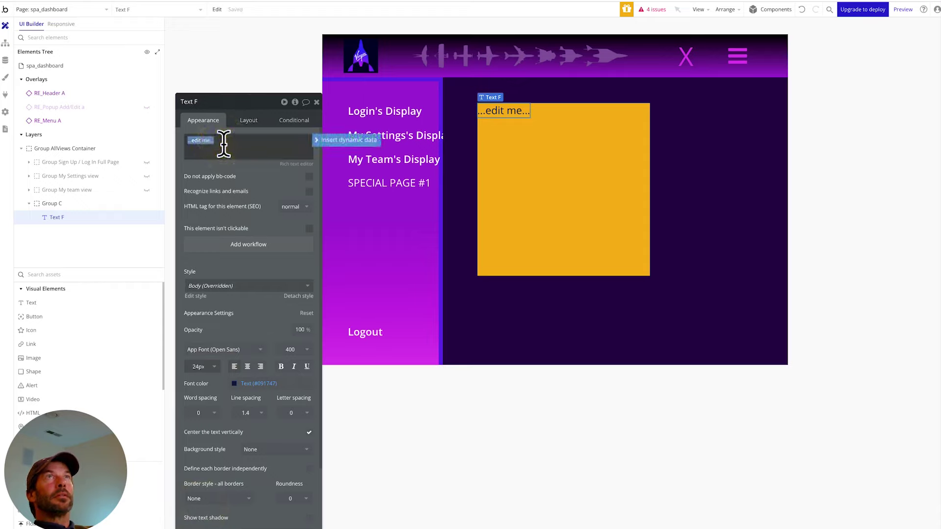
type("S")
key("BackSpace")
type("New SPECIAL pa")
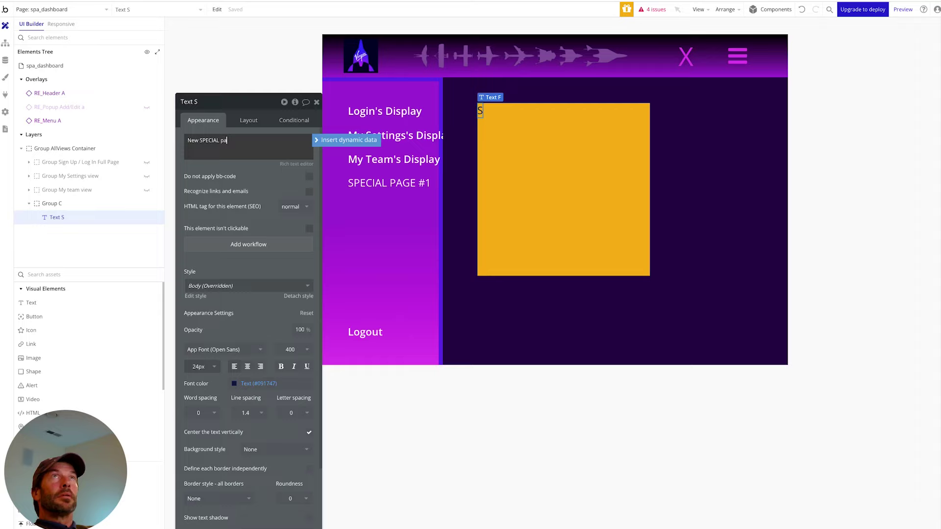
type("ge 1")
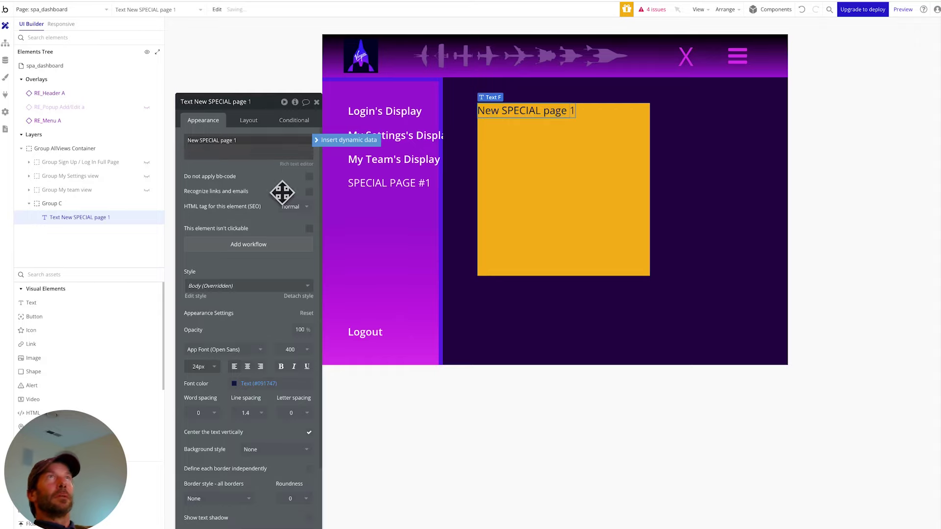
Start a condition on Group C that gets data from the page URL, using a text parameter named UP_view
left_click(539, 183)
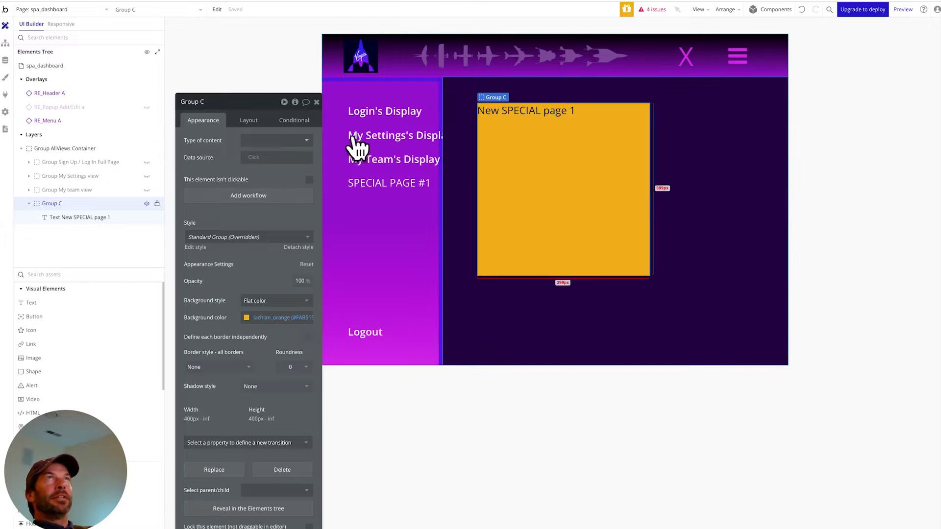
left_click(296, 121)
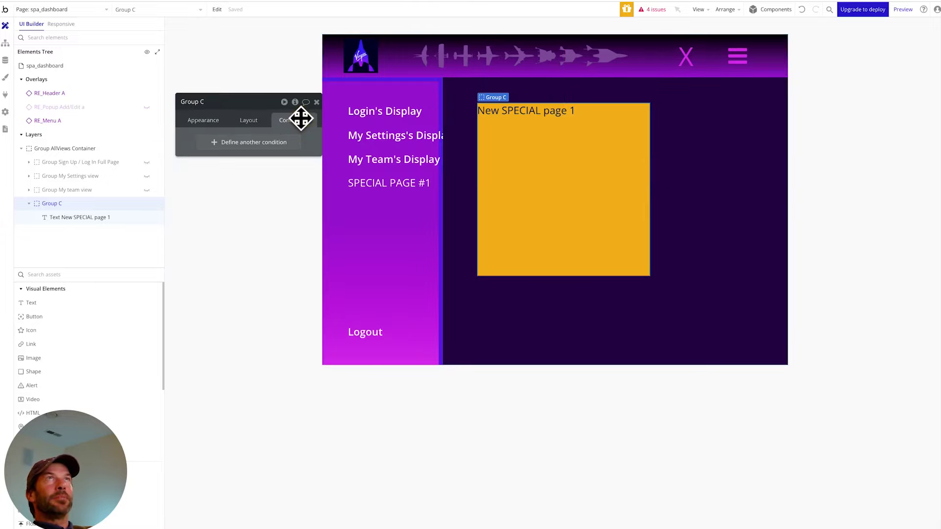
left_click(214, 142)
left_click(218, 144)
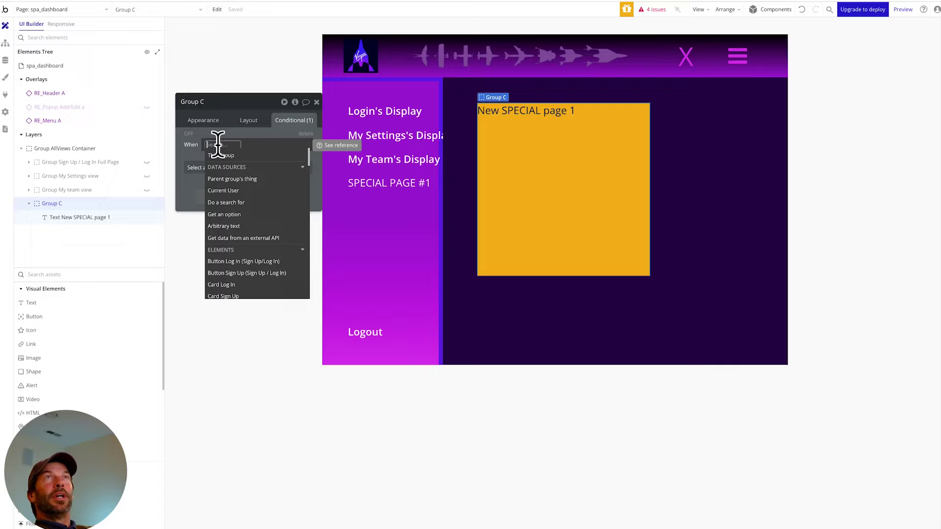
type("get")
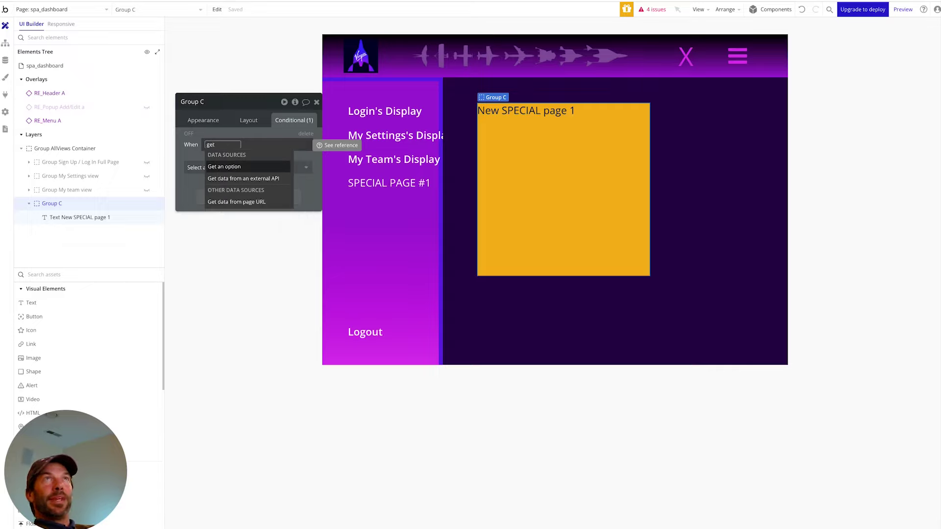
left_click(238, 202)
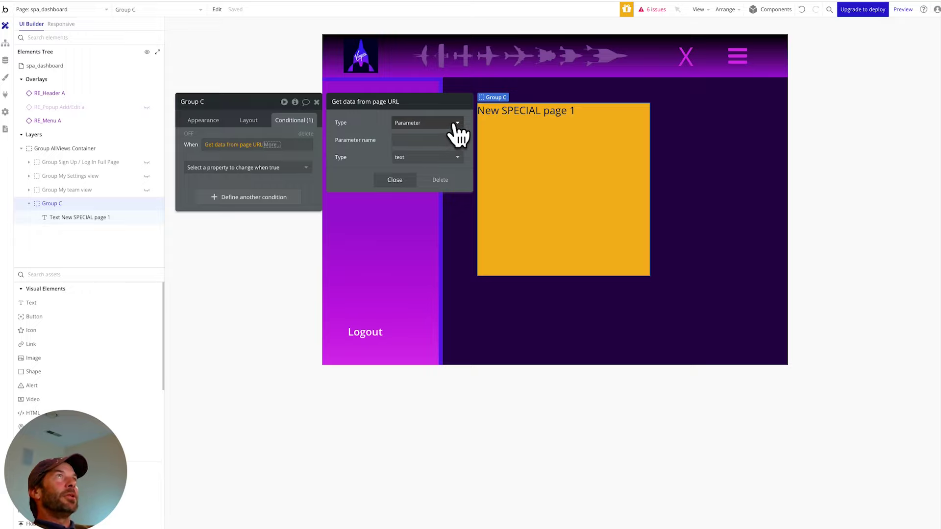
left_click(411, 141)
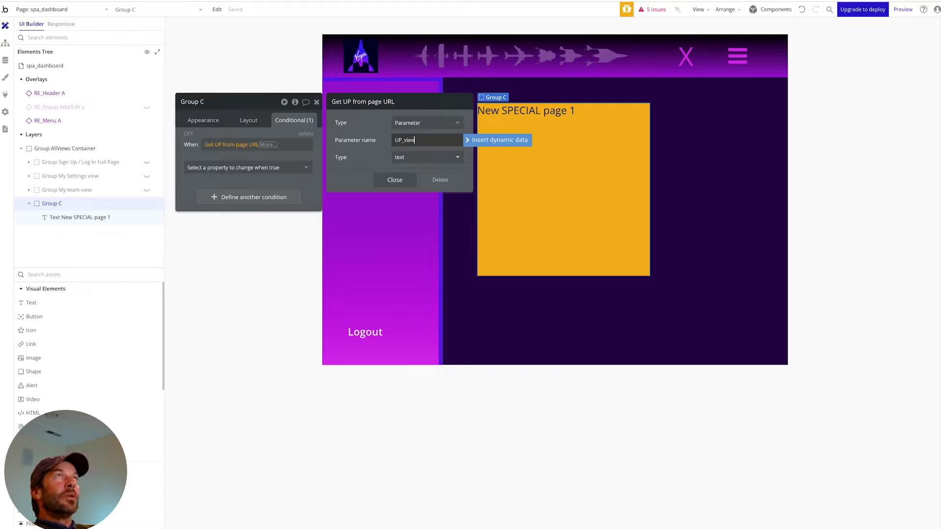
left_click(289, 154)
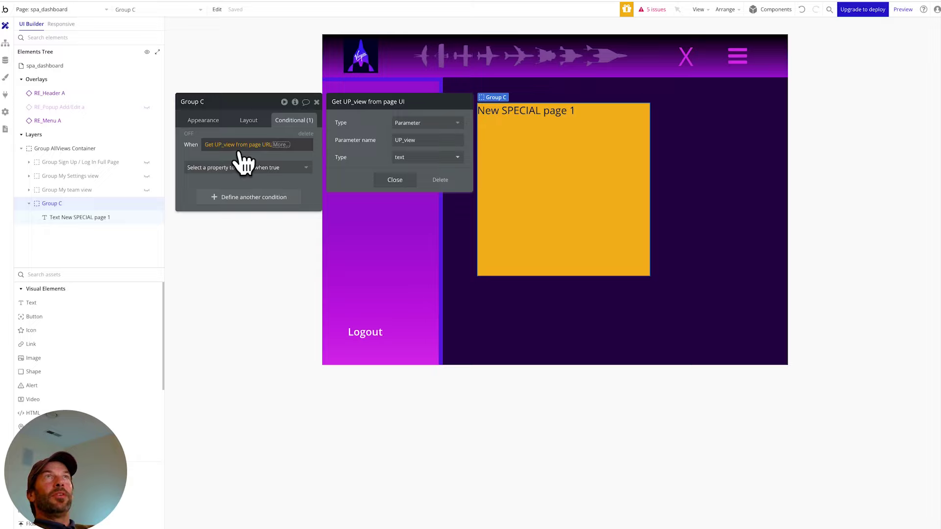
Extend Group C's condition with the "is" operator and an Arbitrary text expression as the comparison value
left_click(283, 144)
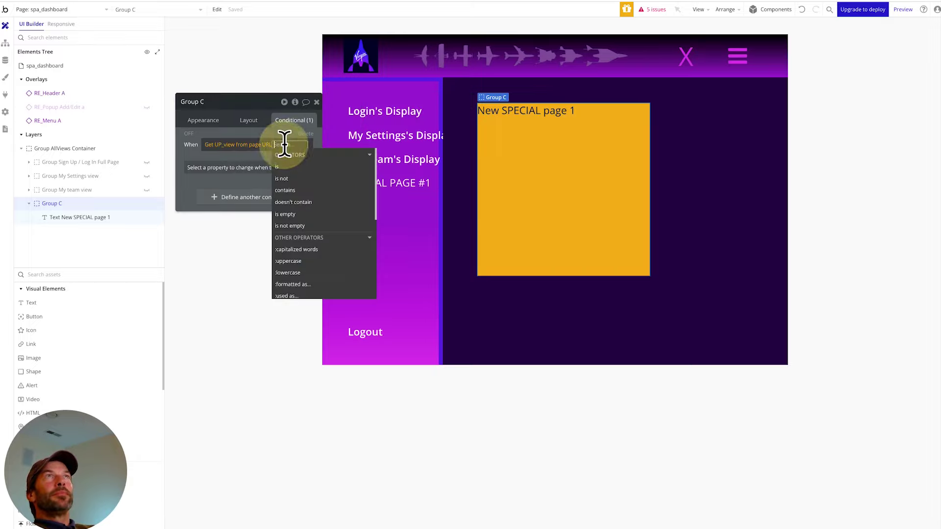
left_click(286, 167)
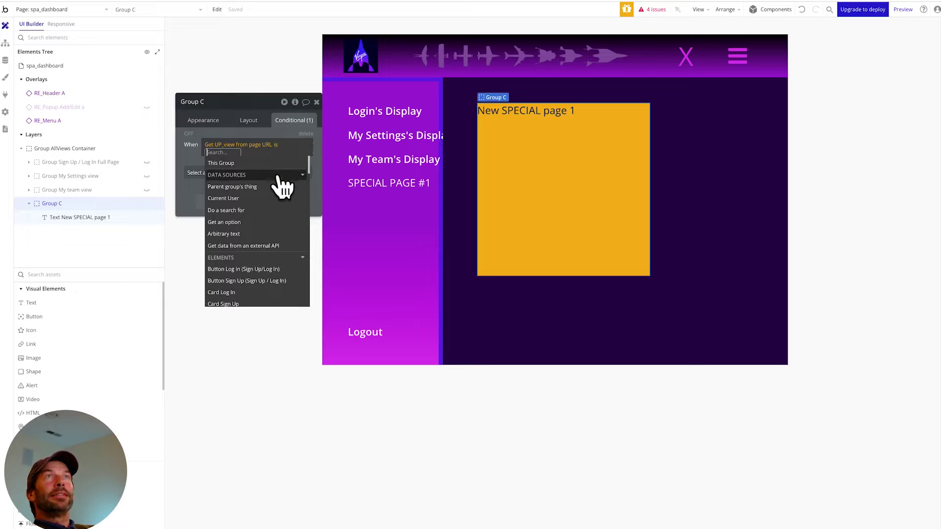
left_click(225, 234)
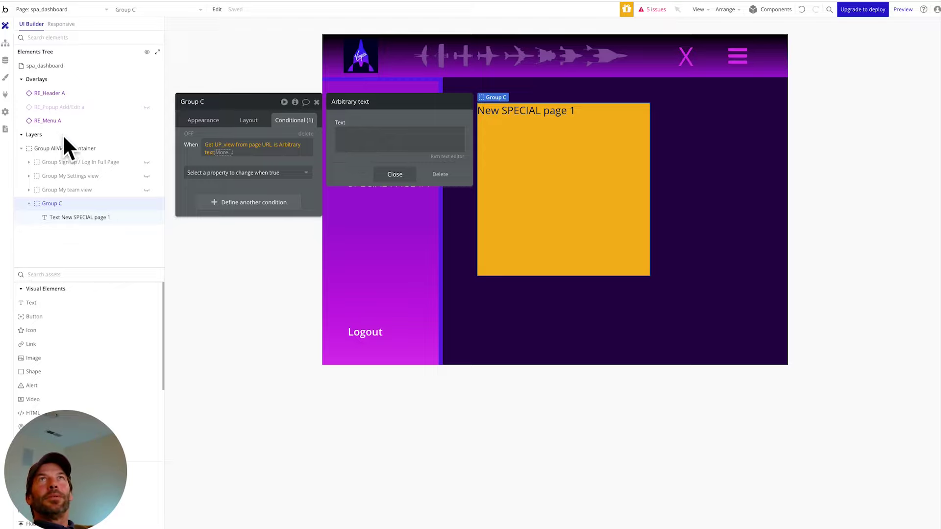
Copy the UP_view parameter value SPECIAL_1 from the Go to page action in RE_Menu's SPECIAL PAGE #1 click workflow
left_click(105, 10)
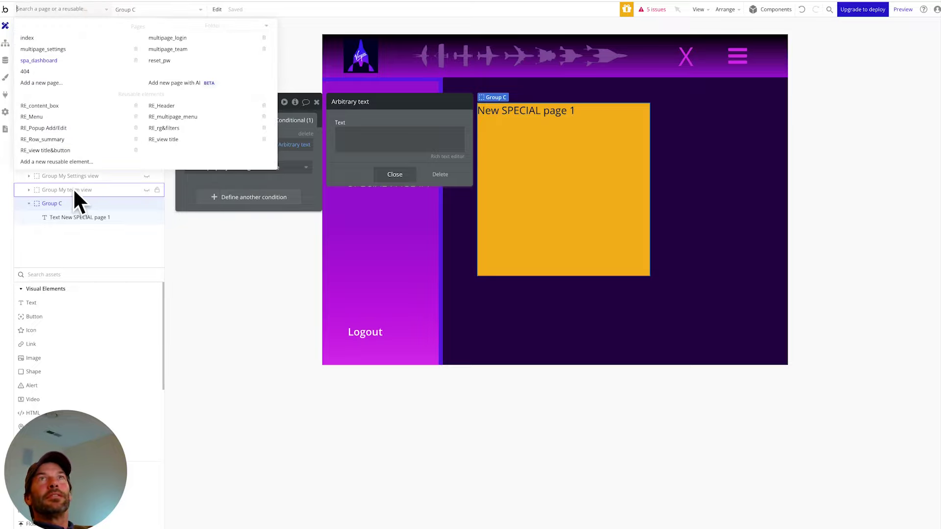
left_click(44, 118)
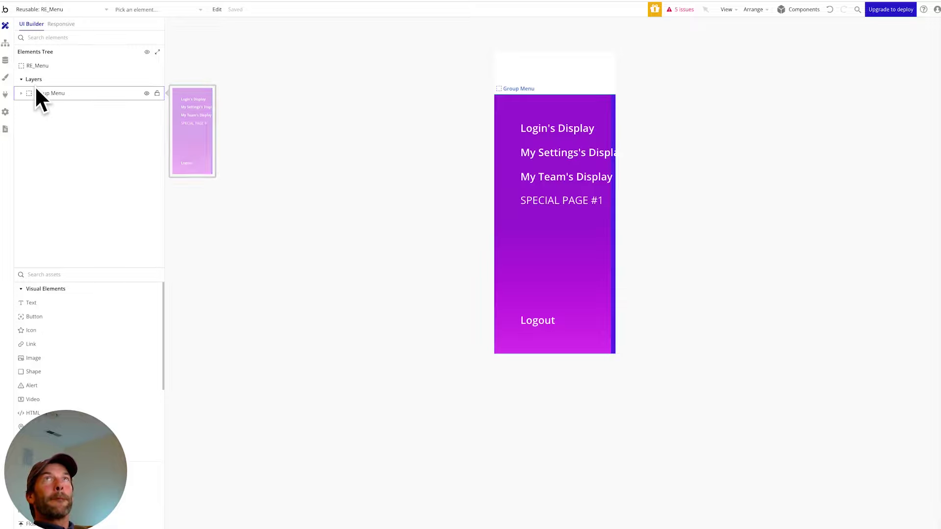
left_click(538, 199)
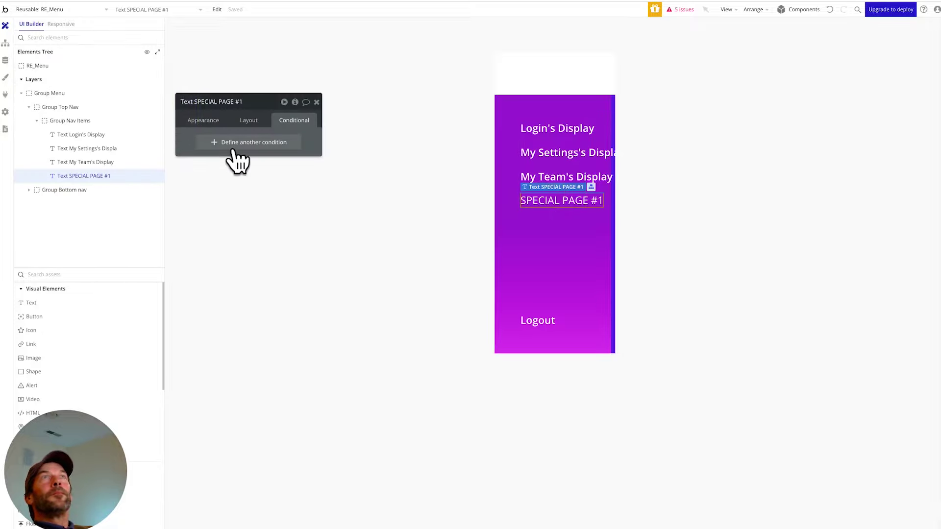
left_click(203, 121)
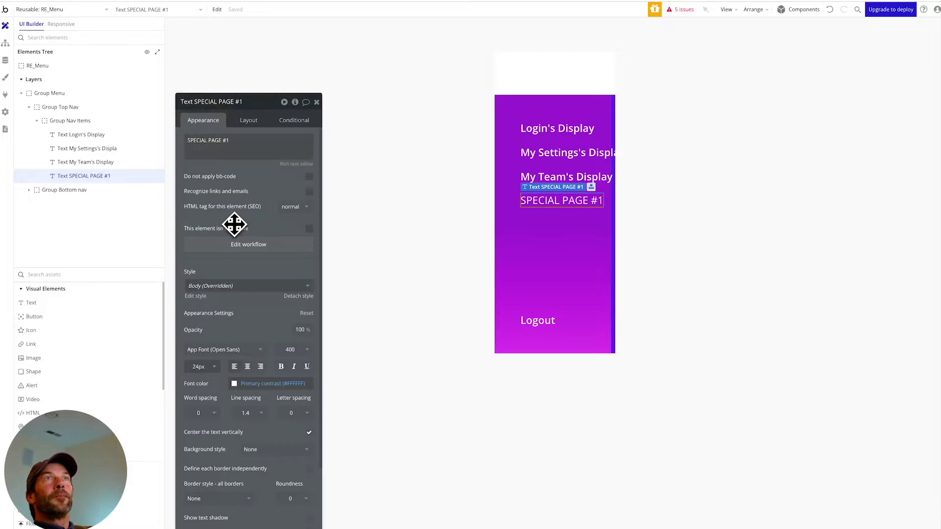
left_click(237, 246)
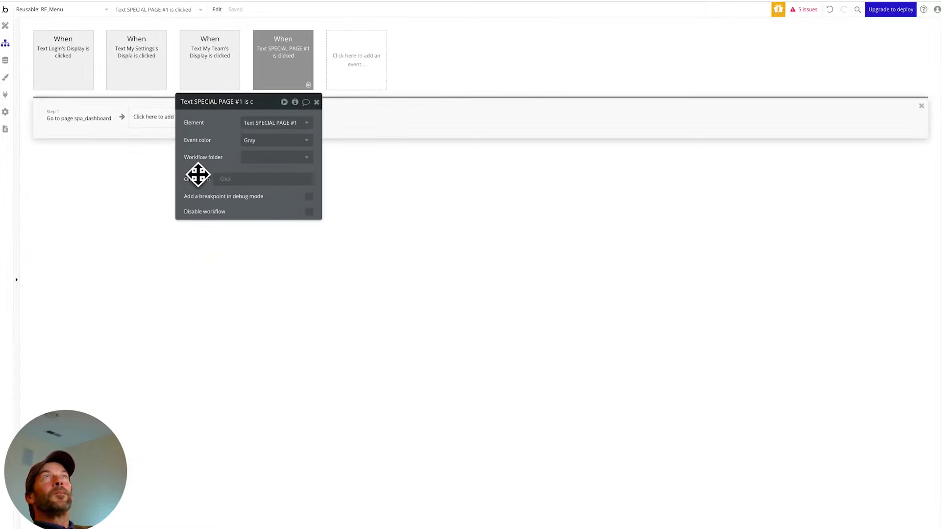
left_click(99, 119)
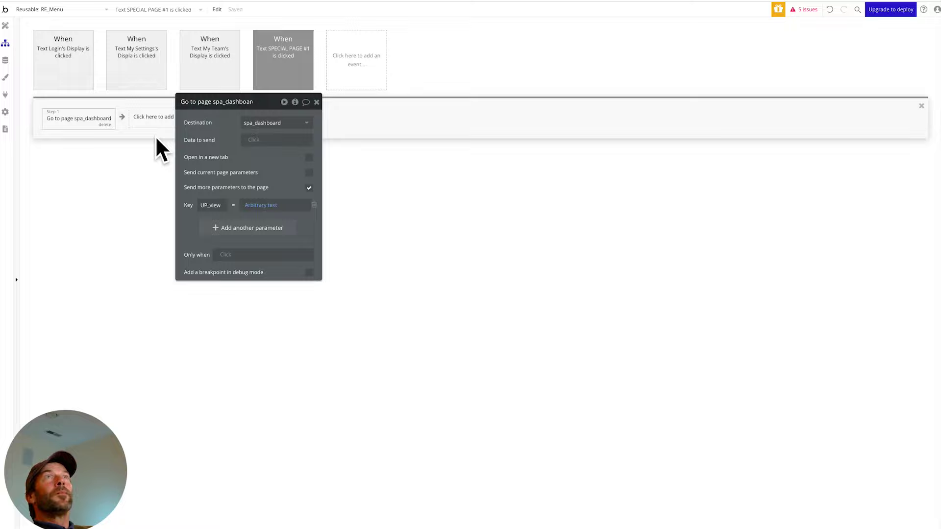
left_click(257, 206)
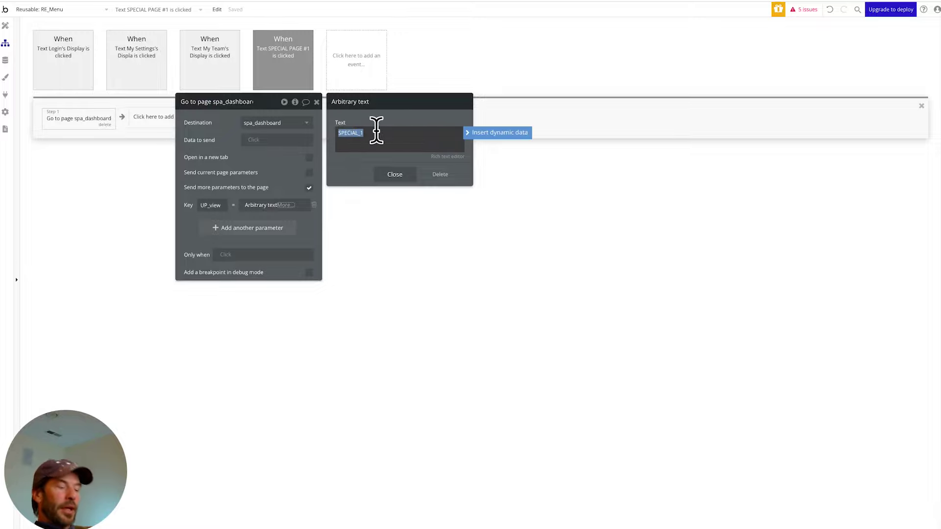
Return to the spa_dashboard page in the design view
left_click(71, 9)
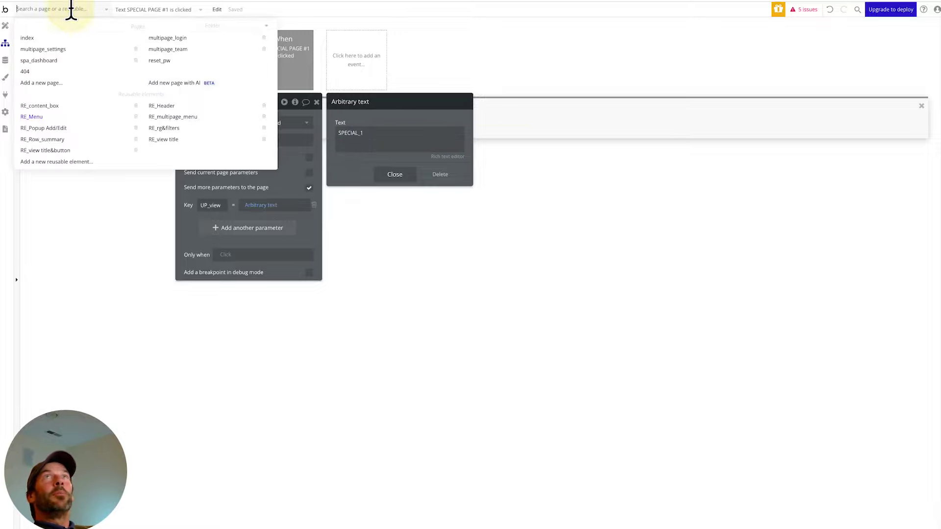
left_click(46, 60)
left_click(6, 29)
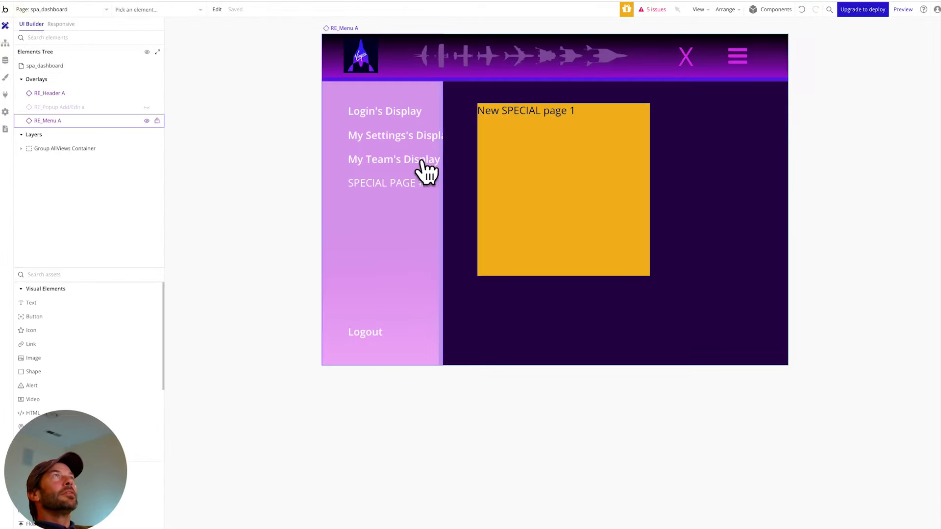
Set the arbitrary text in Group C's condition to SPECIAL_1 and make the element visible when the condition is true
left_click(526, 199)
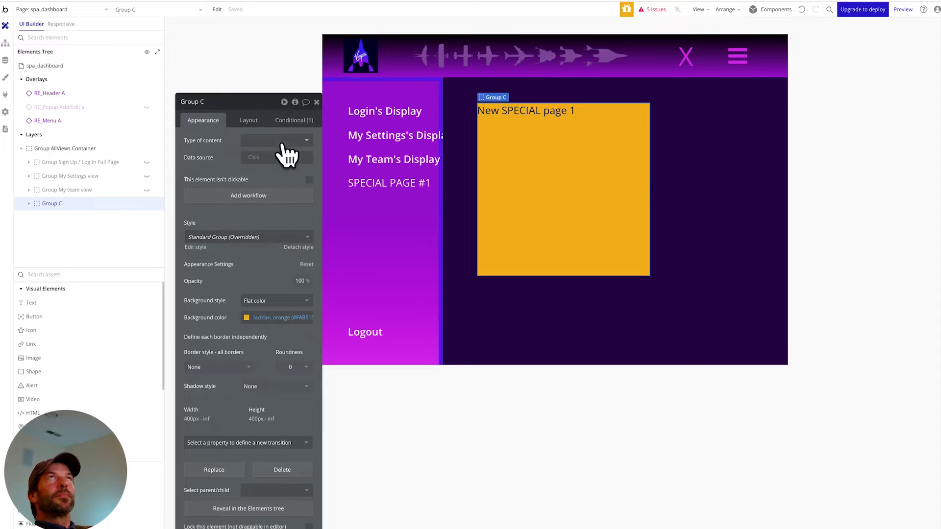
left_click(284, 120)
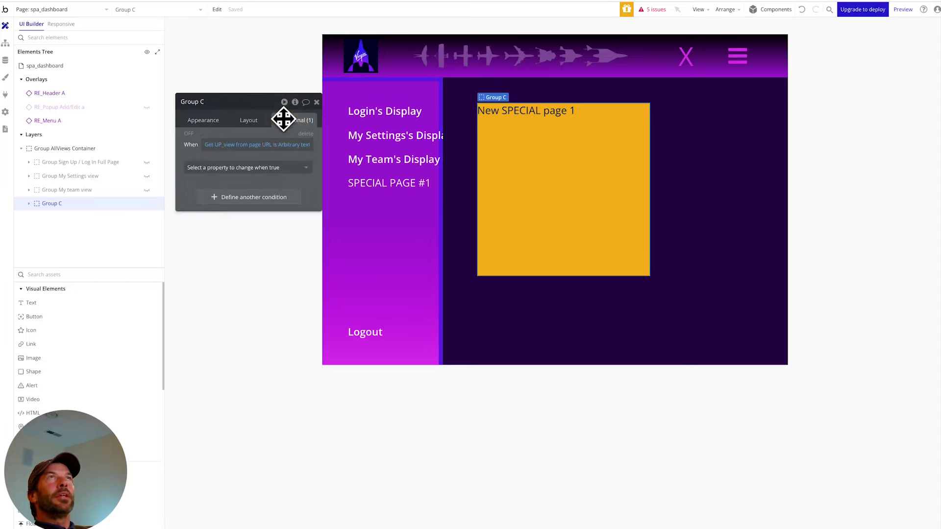
left_click(292, 145)
left_click(347, 132)
type("SPECIAL_1")
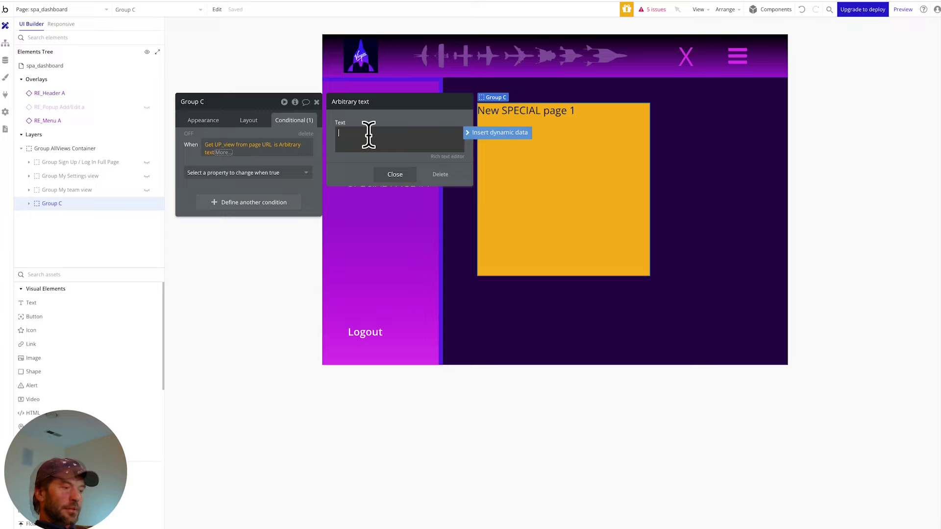
left_click(395, 175)
left_click(304, 169)
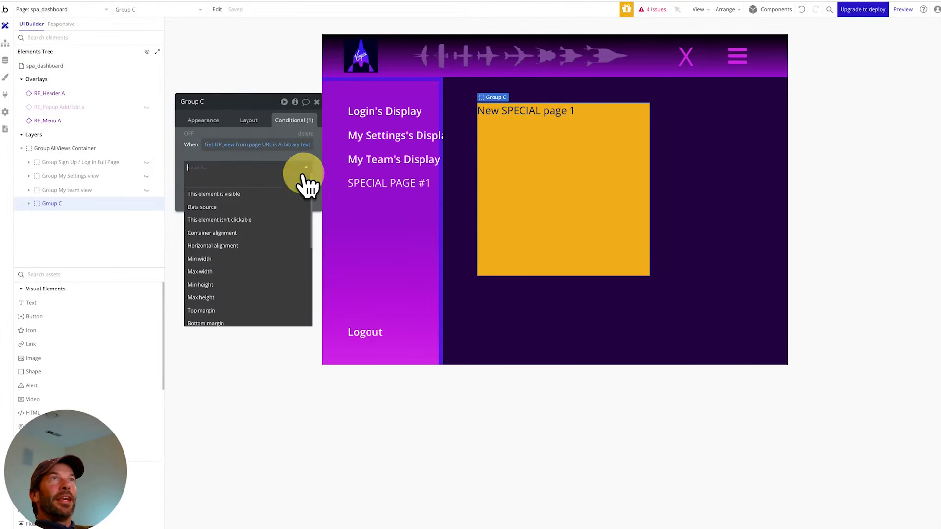
left_click(259, 193)
Make Group C not visible on page load and have it collapse when hidden
left_click(251, 120)
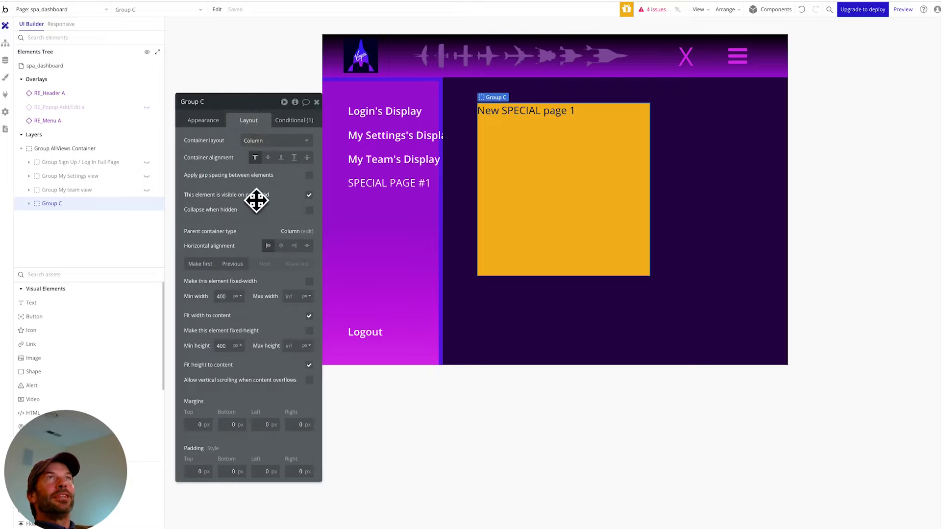
left_click(309, 195)
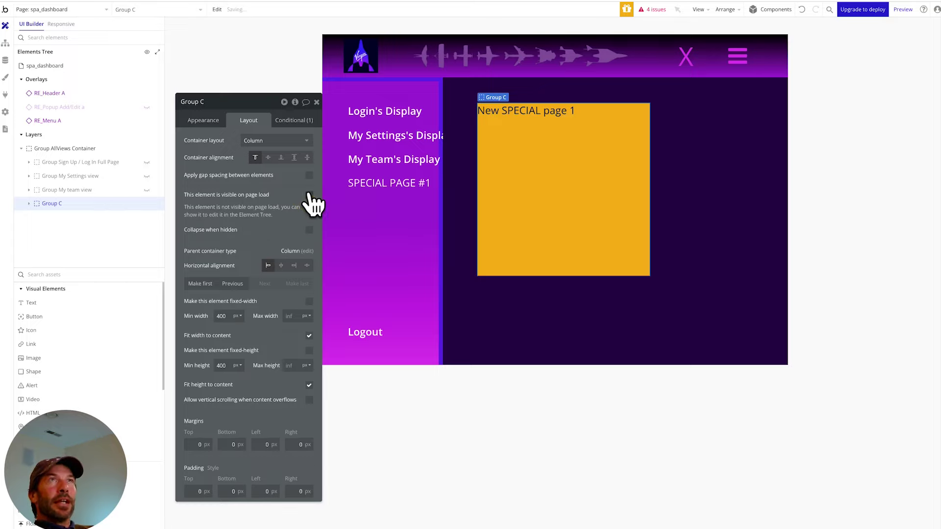
left_click(309, 230)
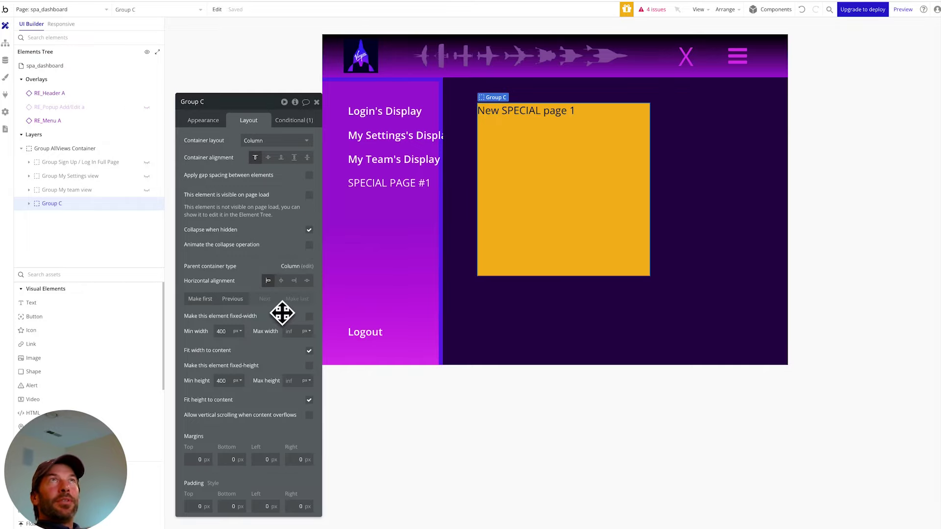
Review Group C's condition and reveal the My Settings and My team view groups on the canvas
left_click(293, 121)
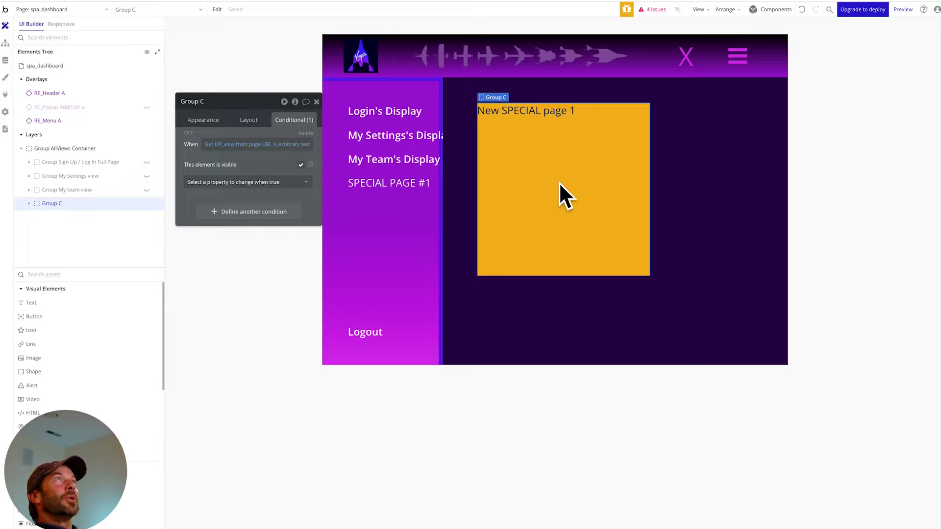
left_click(146, 176)
left_click(146, 177)
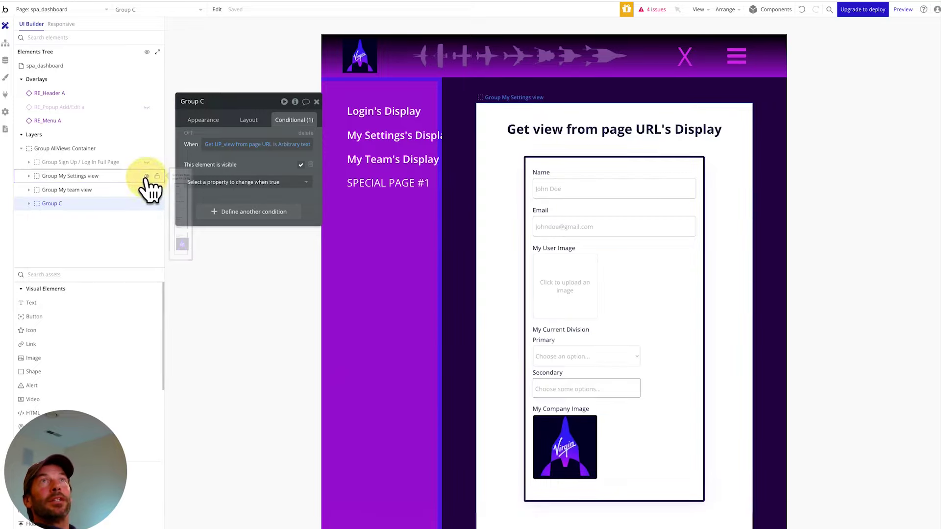
Reveal the Sign Up / Log In view group and compare all stacked view groups on the canvas, including My Settings and Group C
left_click(146, 163)
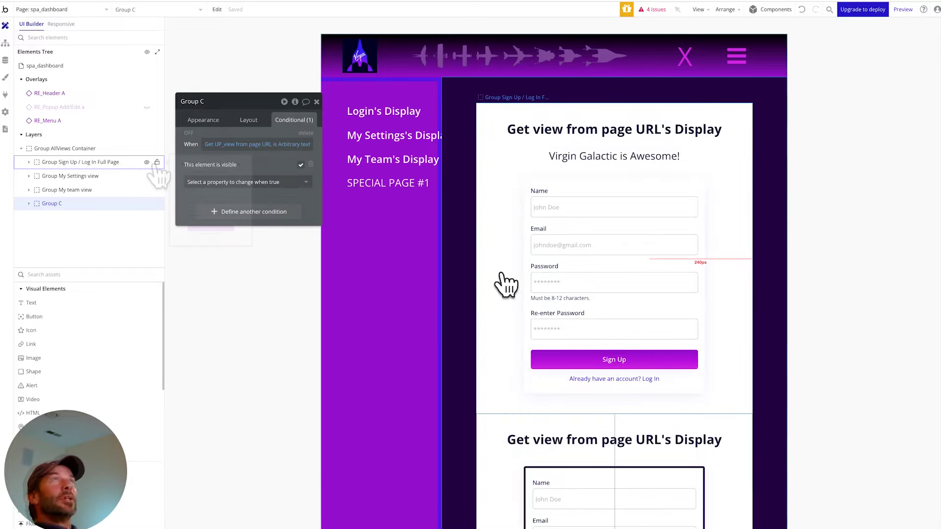
scroll(529, 305, "down", 4)
scroll(529, 308, "down", 10)
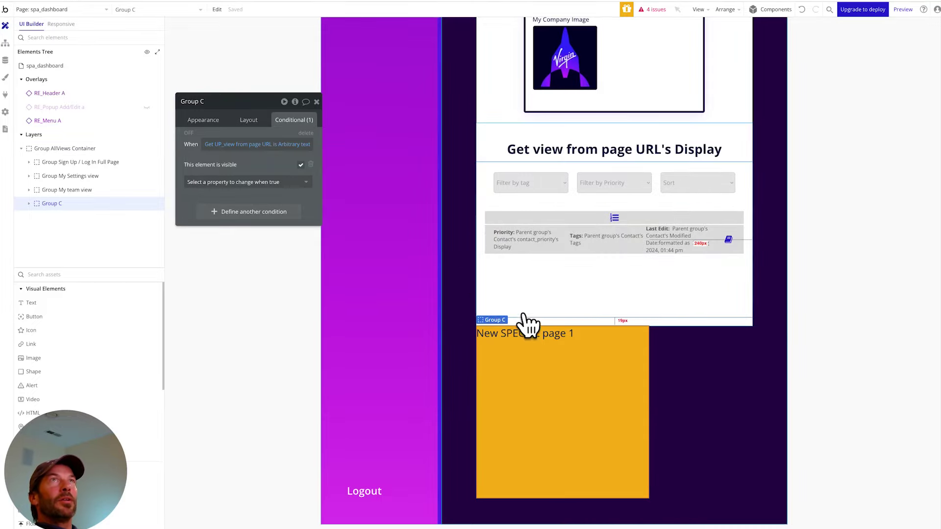
scroll(586, 363, "up", 7)
scroll(584, 365, "up", 8)
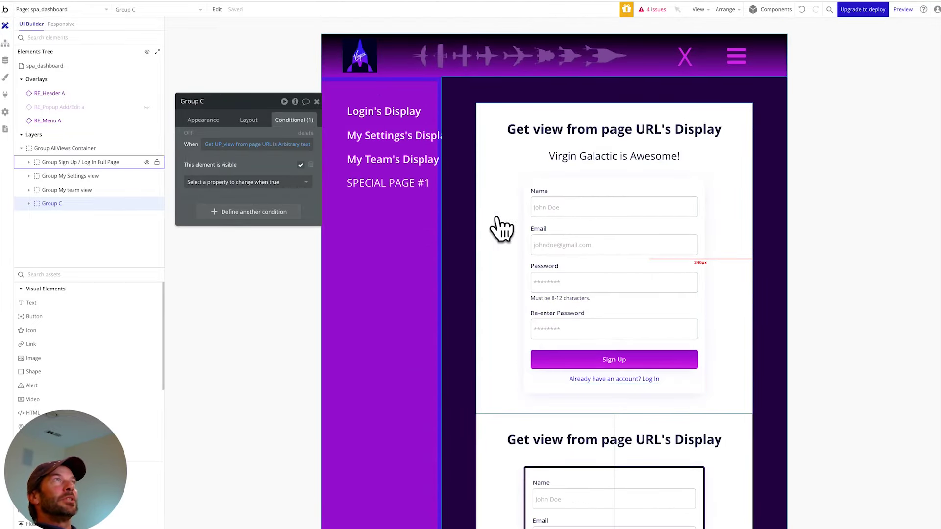
scroll(539, 353, "down", 7)
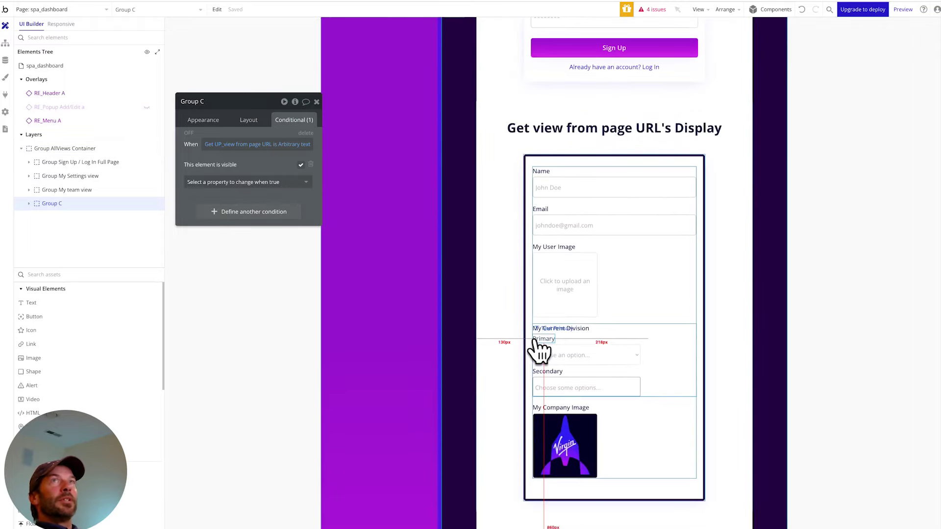
left_click(510, 194)
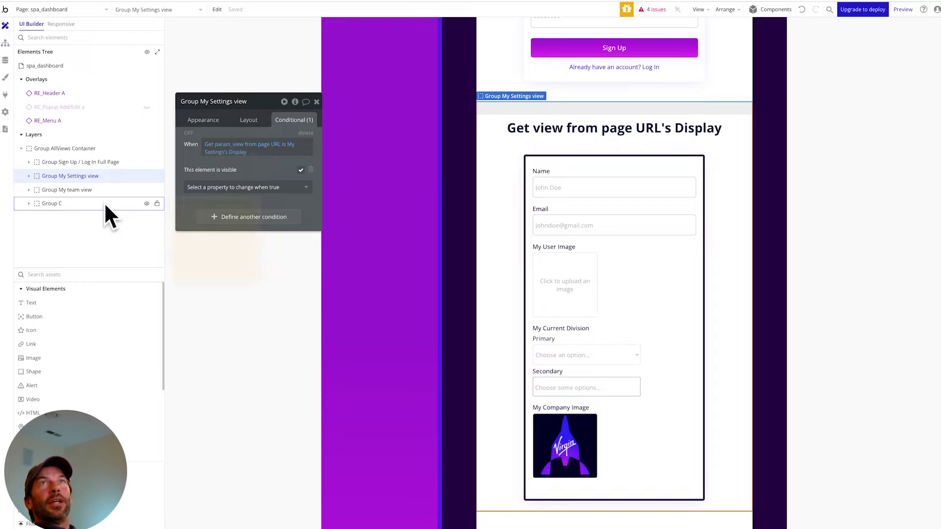
left_click(80, 203)
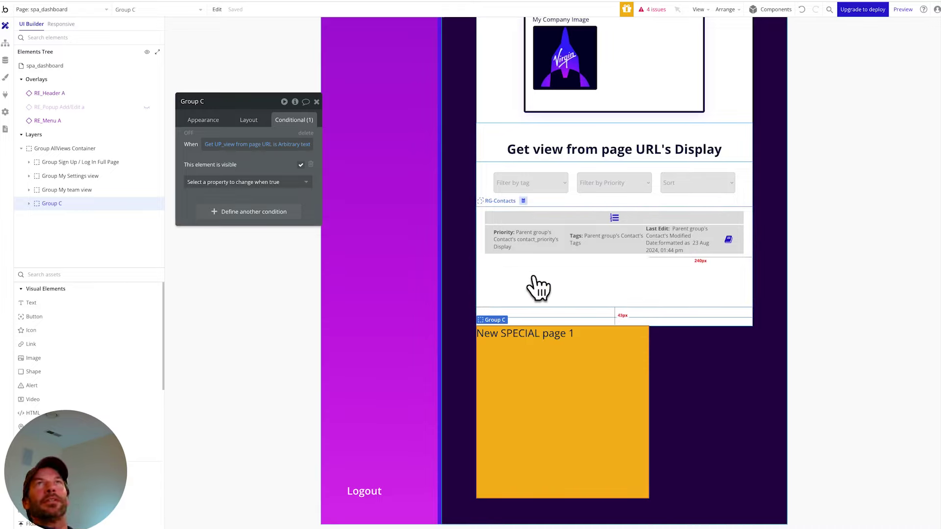
Preview the page and check how the Login, My Settings and My Team menu options set the param_view URL parameter
left_click(904, 9)
left_click(69, 125)
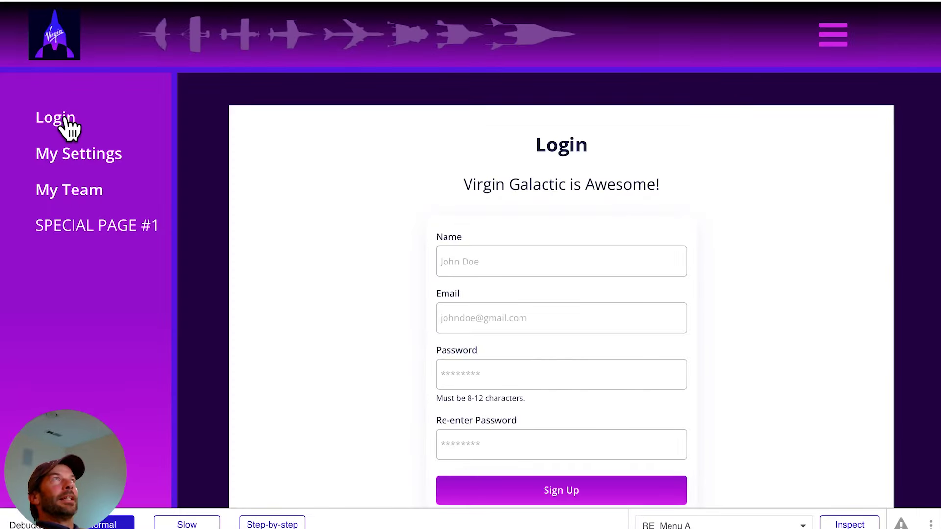
left_click_drag(288, 13, 357, 12)
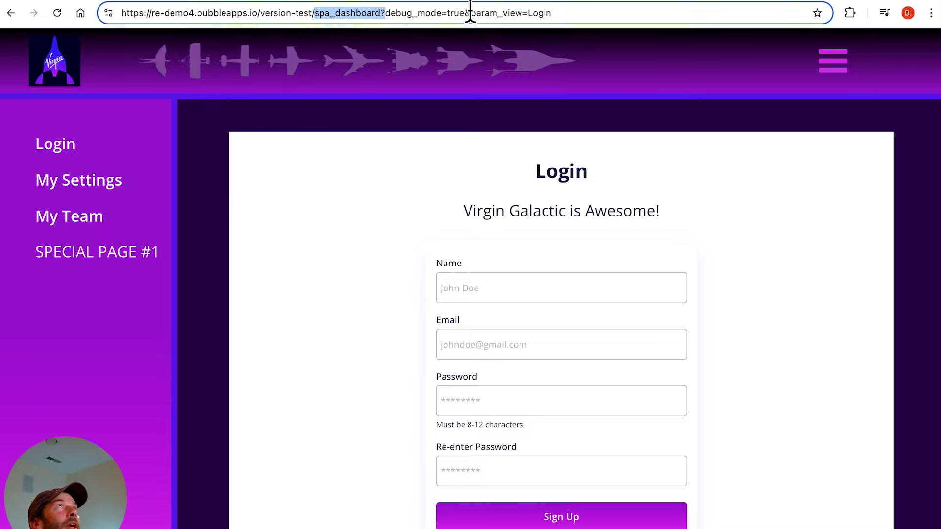
left_click(480, 14)
left_click_drag(551, 13, 526, 13)
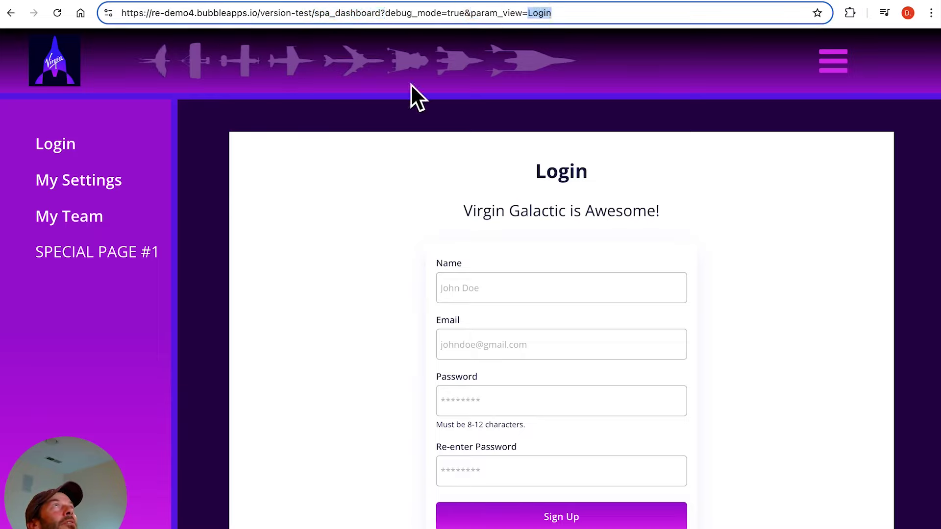
left_click(103, 186)
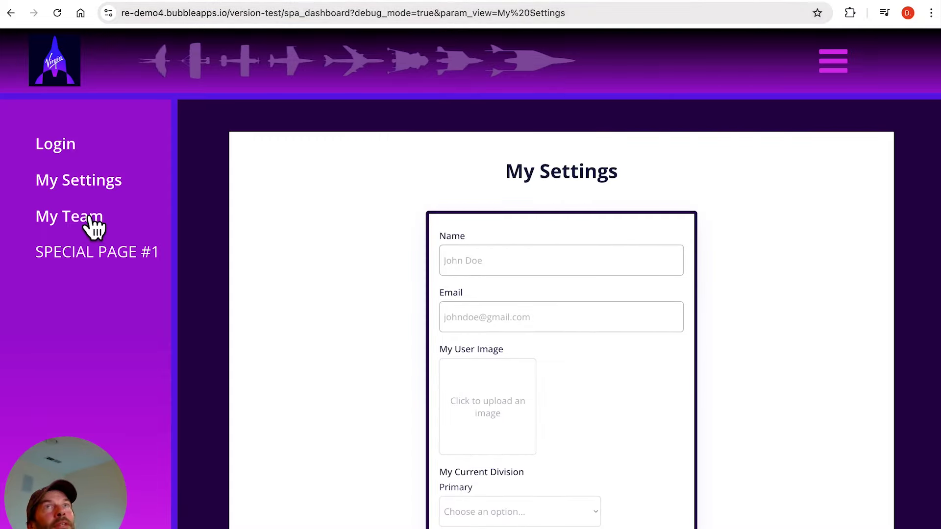
left_click(78, 228)
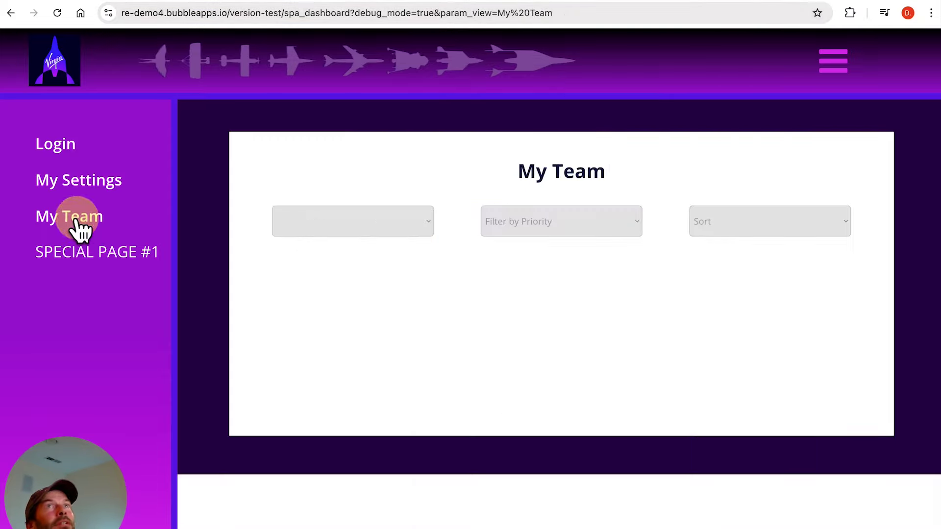
Open SPECIAL PAGE #1 in the preview and examine the displayed view groups and the UP_view URL parameter
left_click(89, 255)
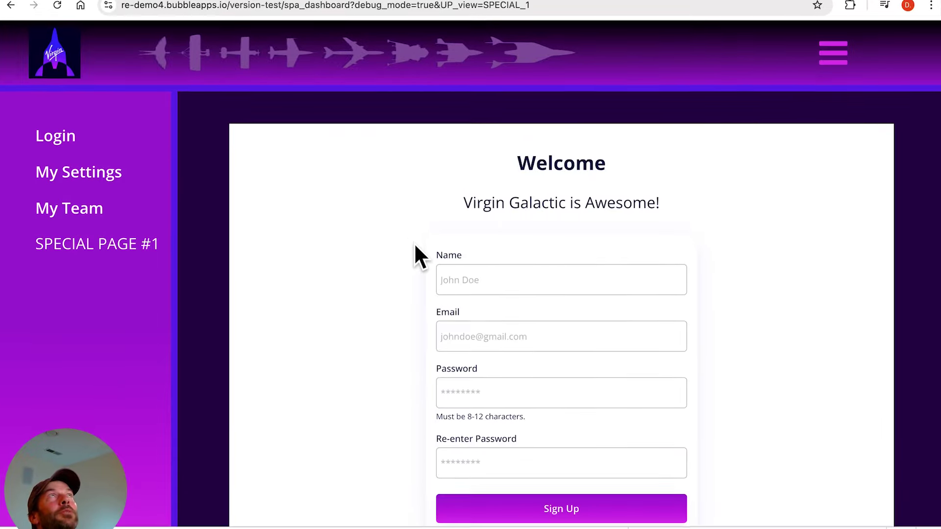
scroll(414, 236, "down", 3)
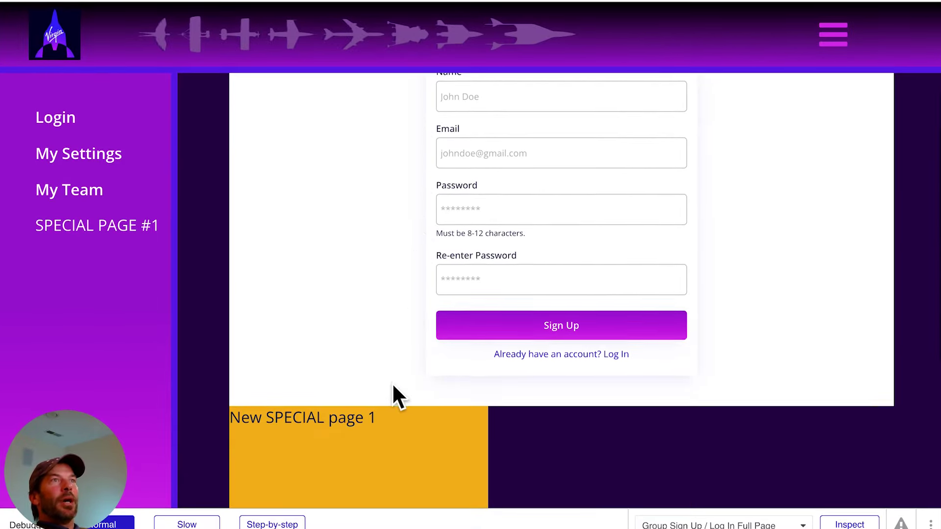
scroll(392, 384, "down", 5)
scroll(392, 384, "up", 5)
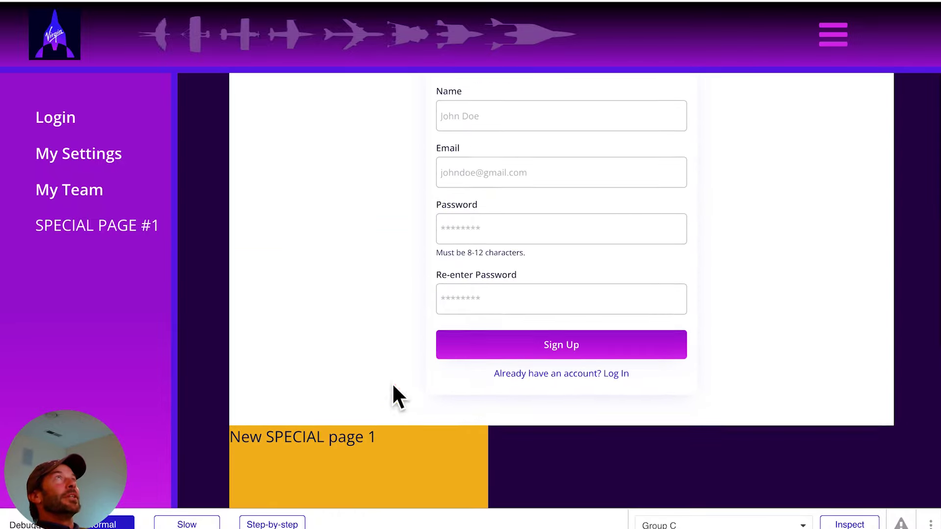
left_click_drag(444, 17, 478, 13)
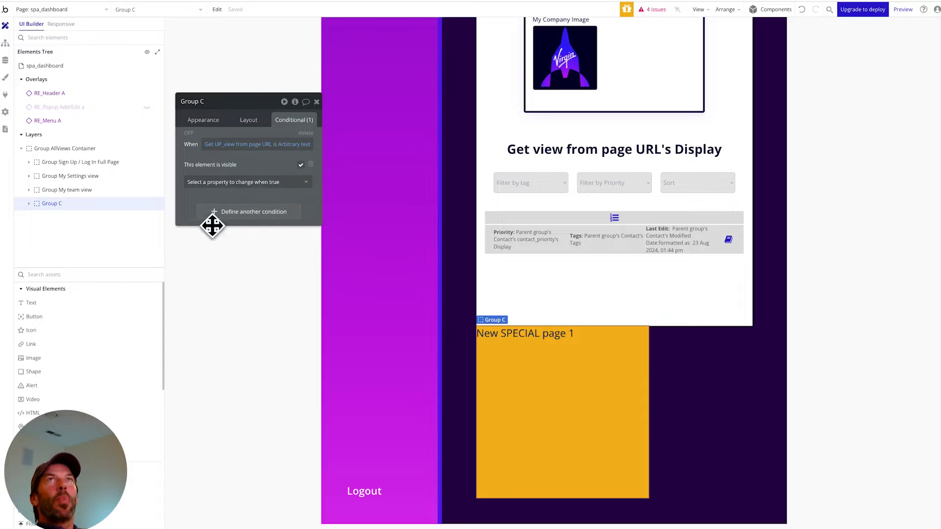
Review the Sign Up / Log In group's conditions in the editor and hide the My Settings and My team view groups on the canvas
mouse_move(96, 200)
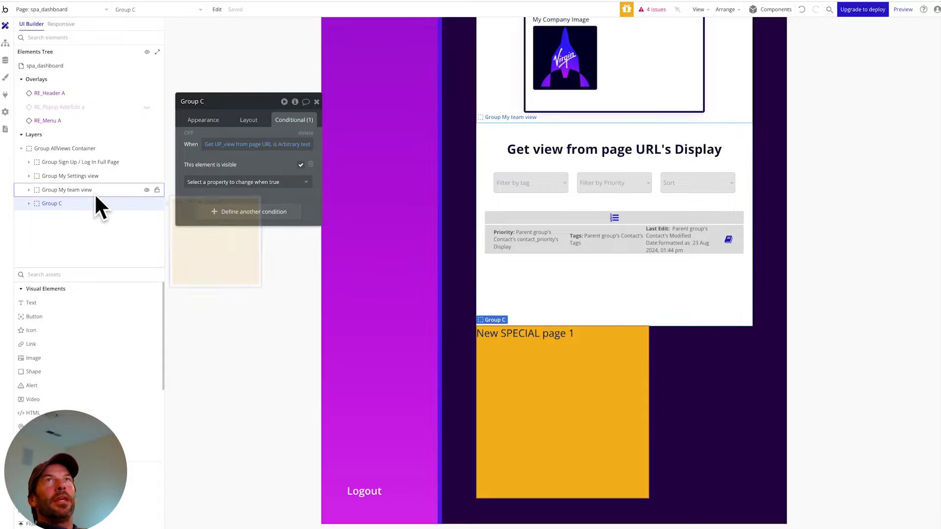
left_click(76, 162)
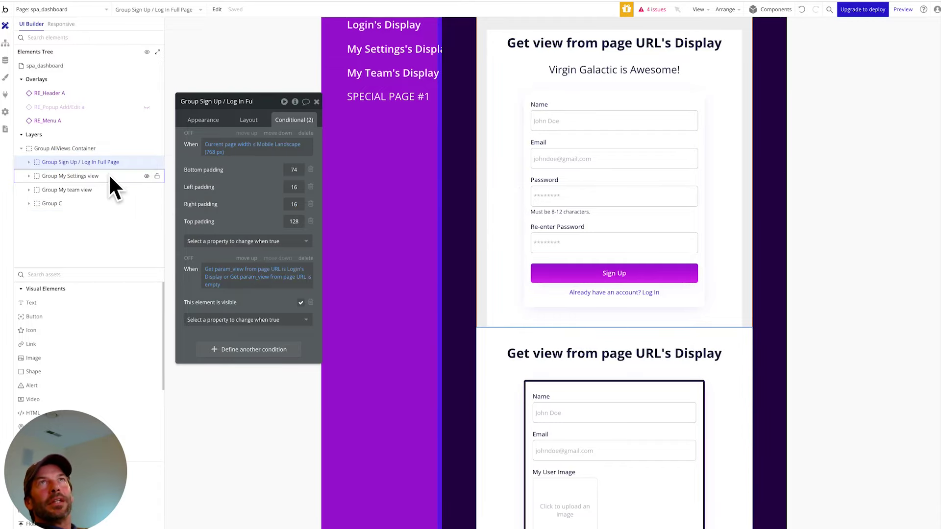
left_click(146, 177)
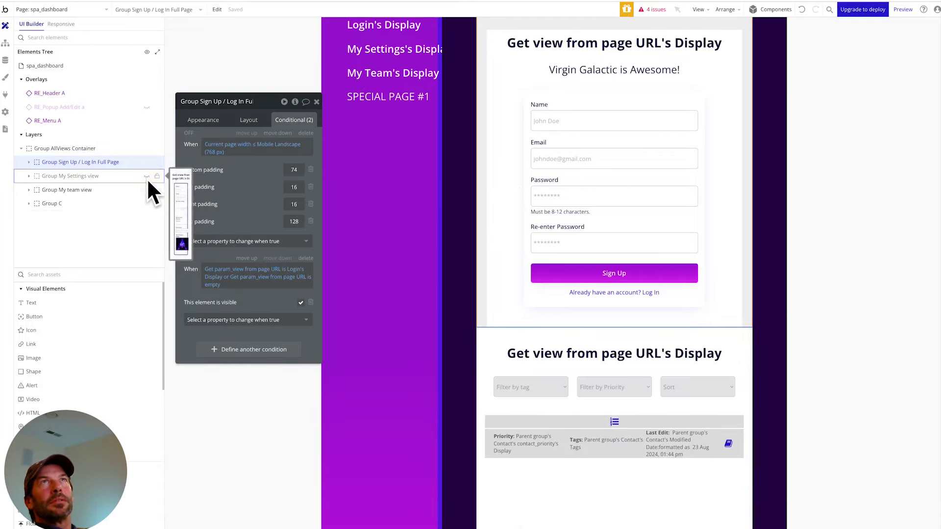
left_click(147, 190)
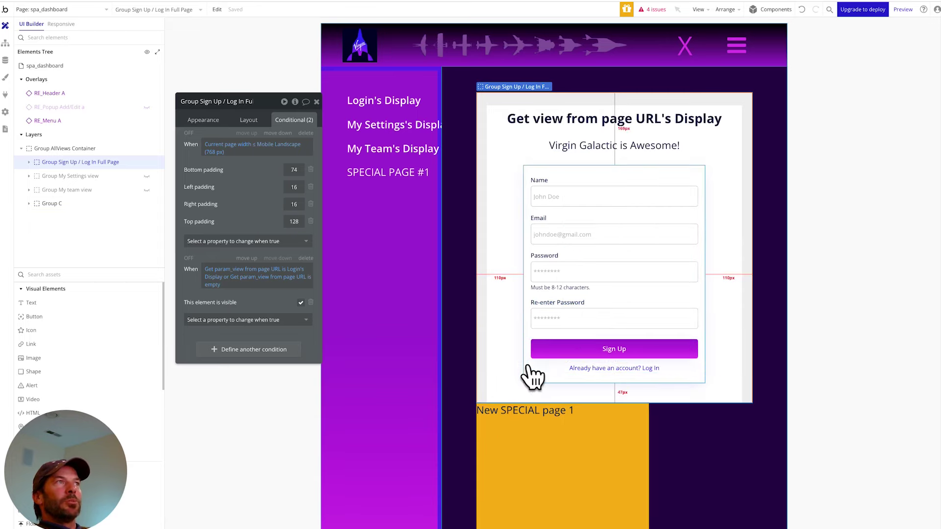
scroll(537, 461, "down", 1)
scroll(537, 462, "down", 1)
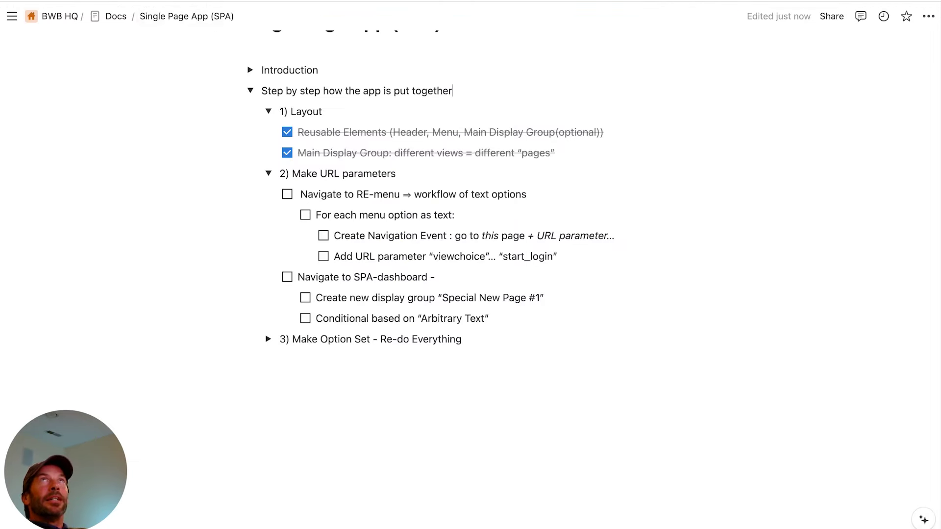
Switch to the Single Page App (SPA) notes, collapse "2) Make URL parameters" and expand "3) Make Option Set - Re-do Everything"
key("super+Tab")
left_click(269, 174)
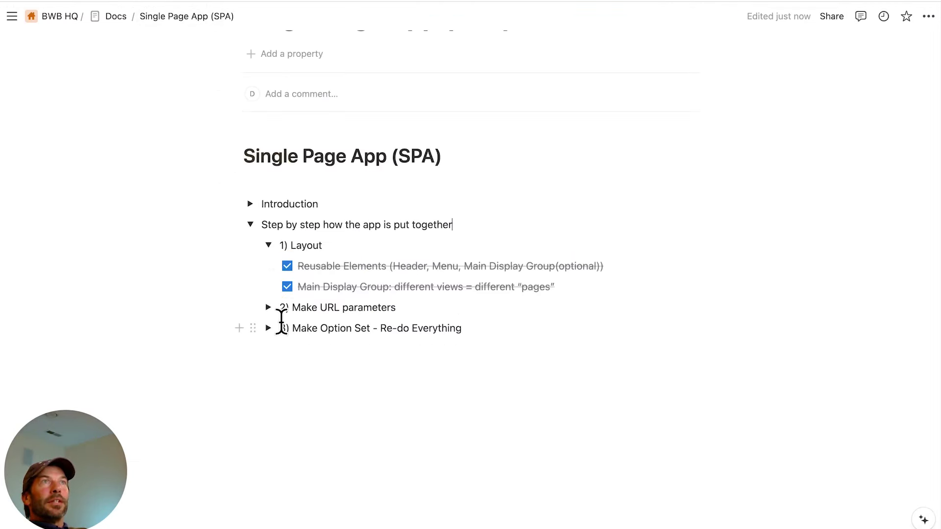
left_click(269, 329)
scroll(271, 326, "down", 3)
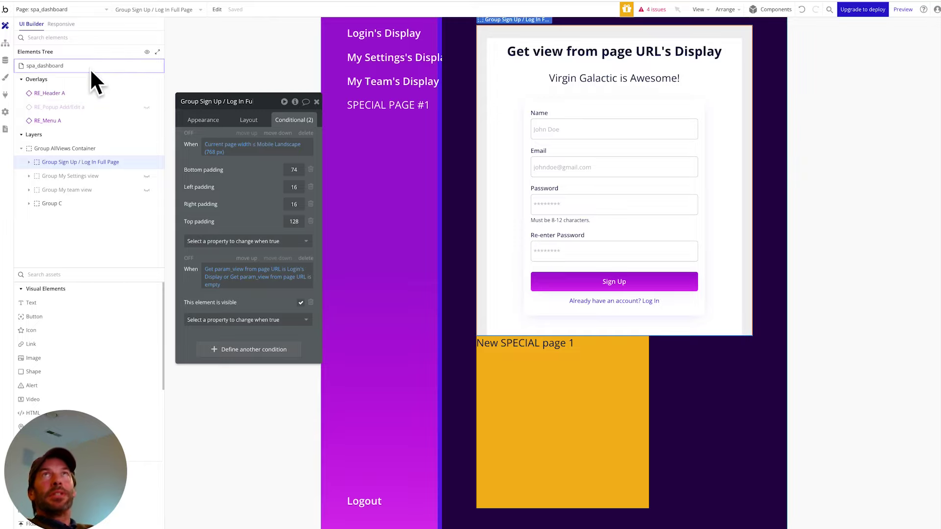
Add a new option named "Special 1" to the option_view option set in the app's data section
left_click(6, 60)
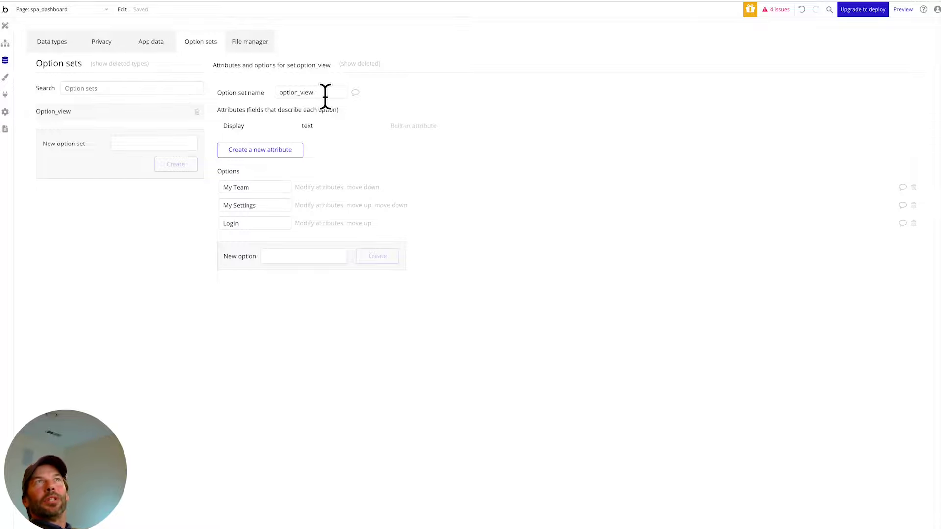
left_click(295, 257)
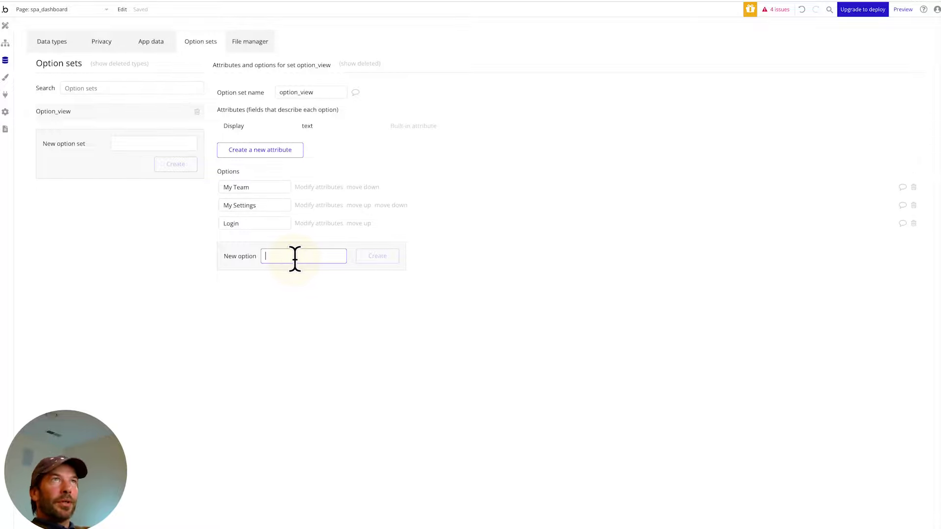
type("Sp")
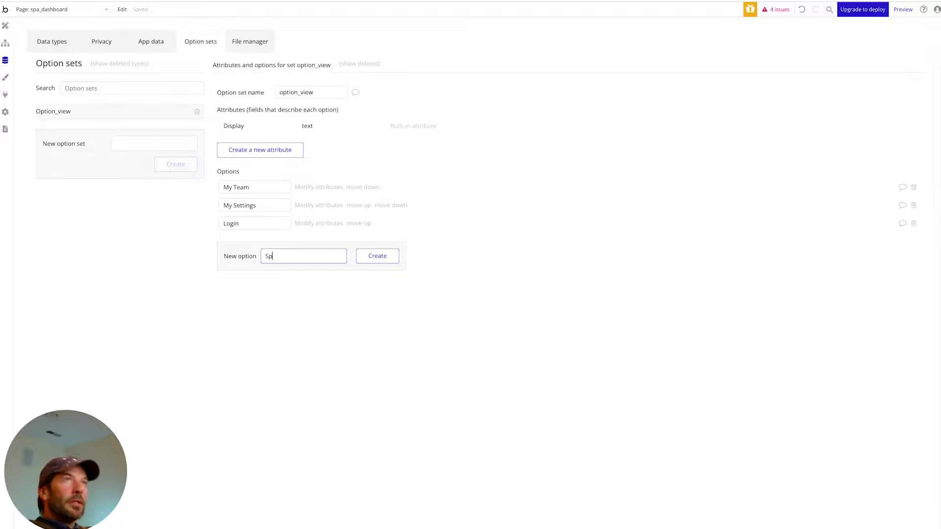
type("ecial 1")
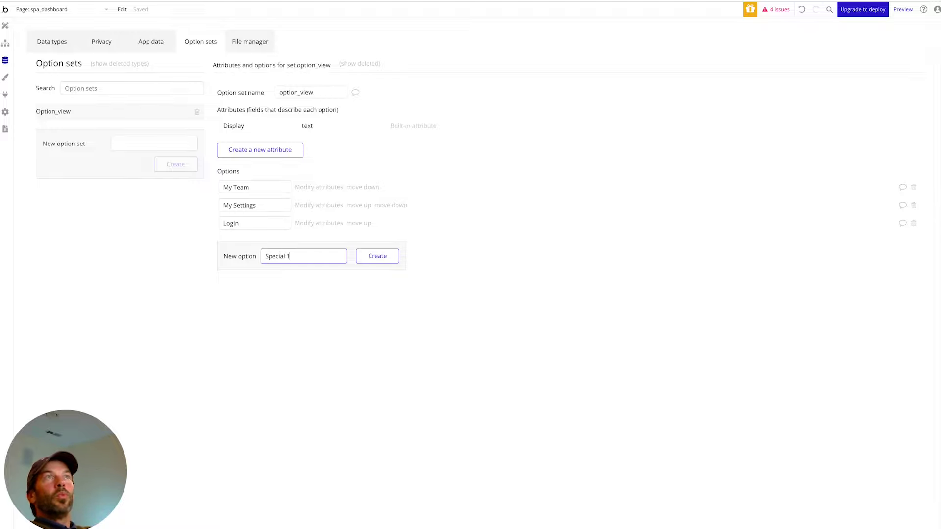
left_click(377, 257)
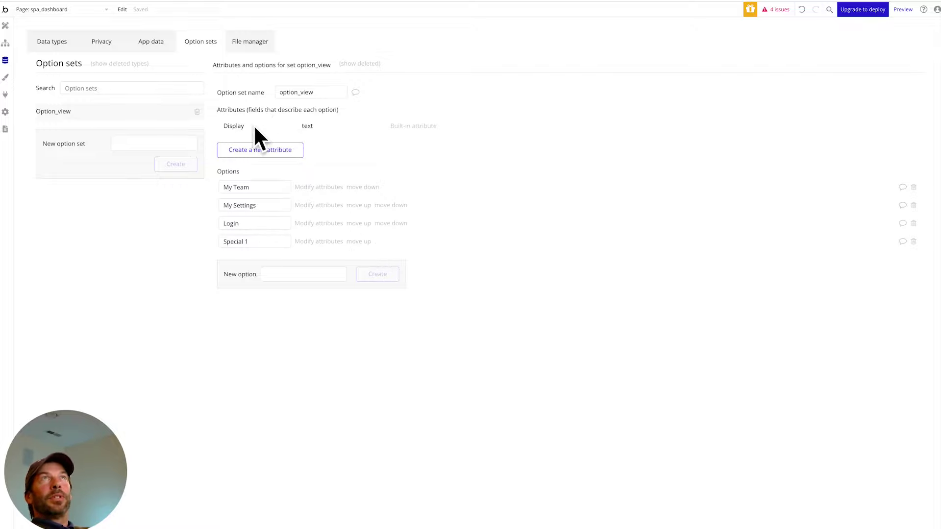
Create a new attribute named "Number" of type number for the option_view option set
mouse_move(253, 129)
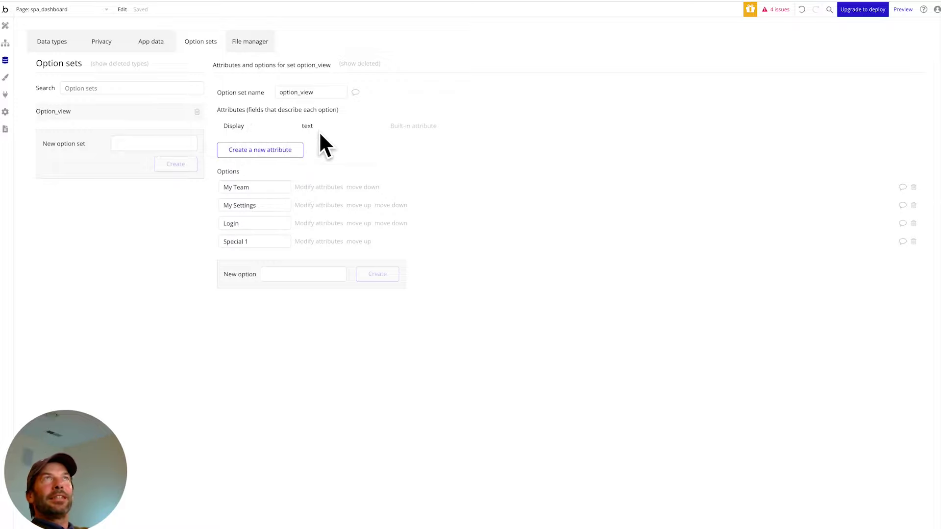
mouse_move(259, 241)
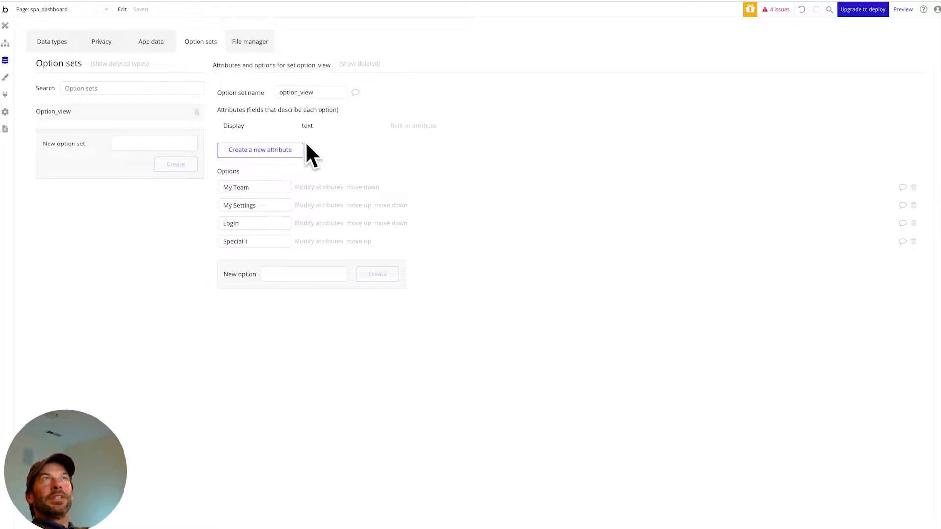
left_click(276, 148)
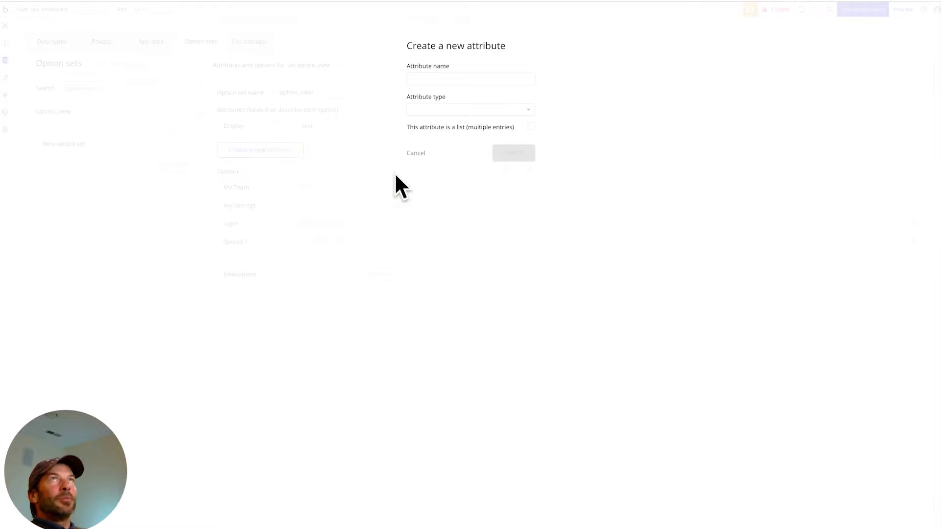
left_click(442, 80)
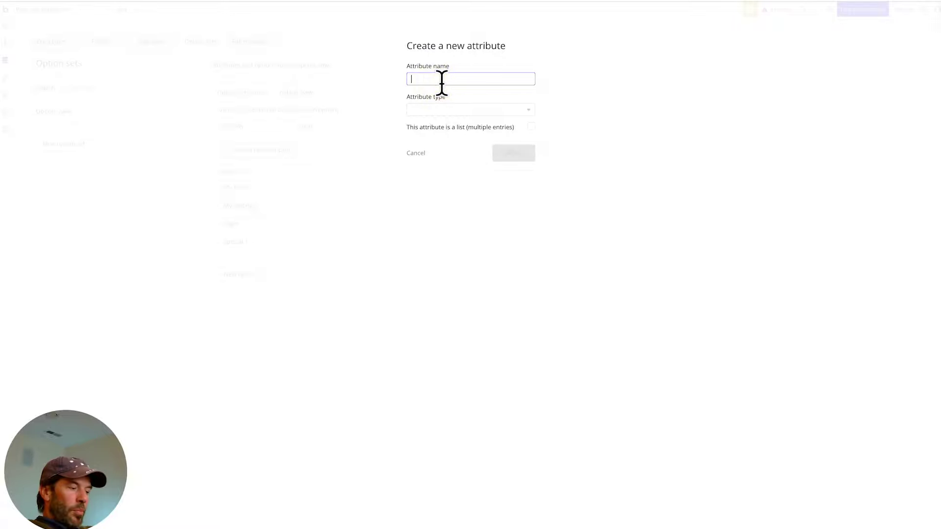
type("Number")
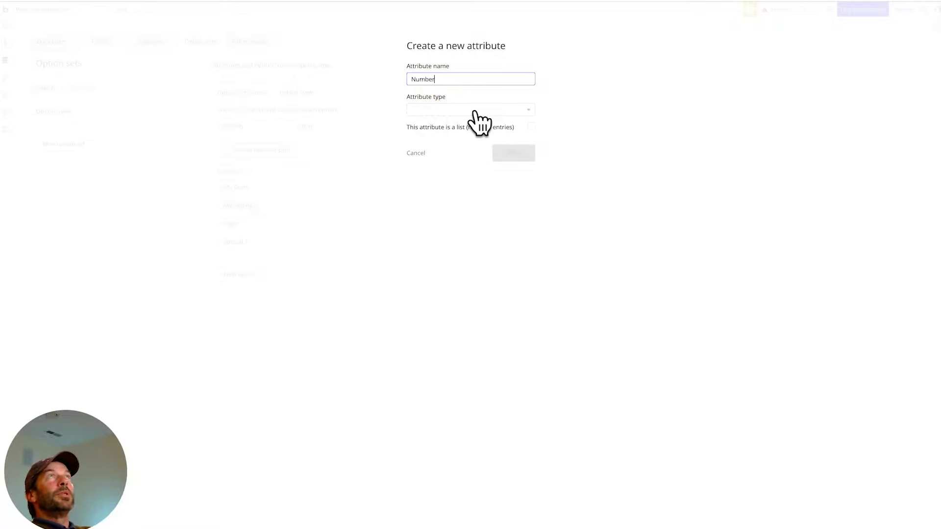
mouse_move(479, 122)
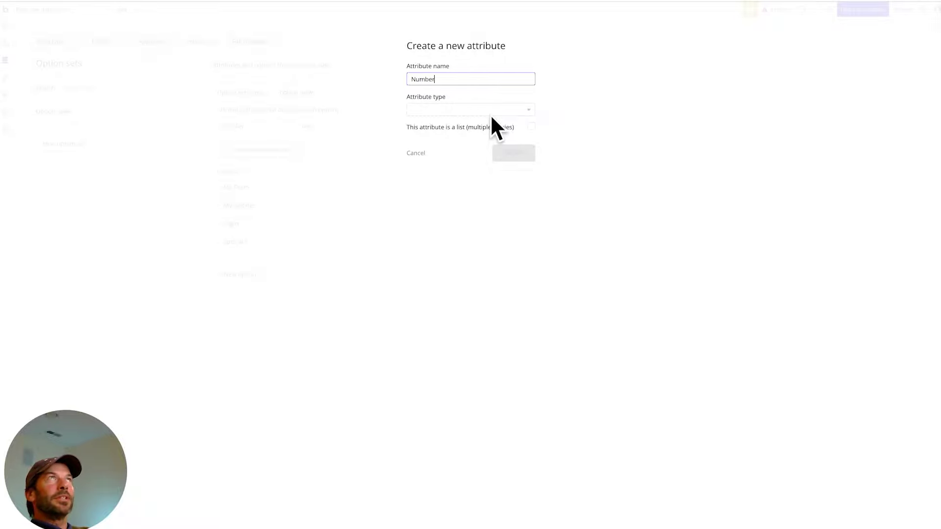
left_click(490, 111)
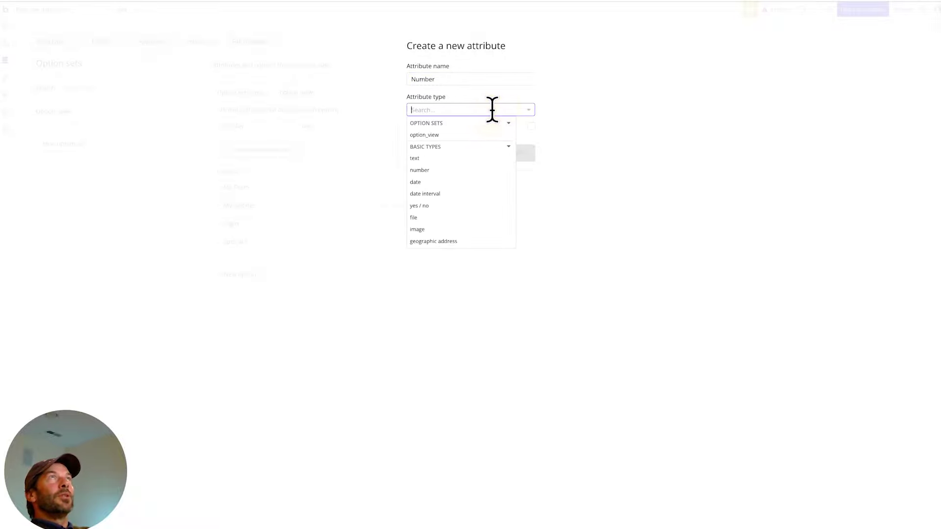
left_click(435, 170)
left_click(508, 155)
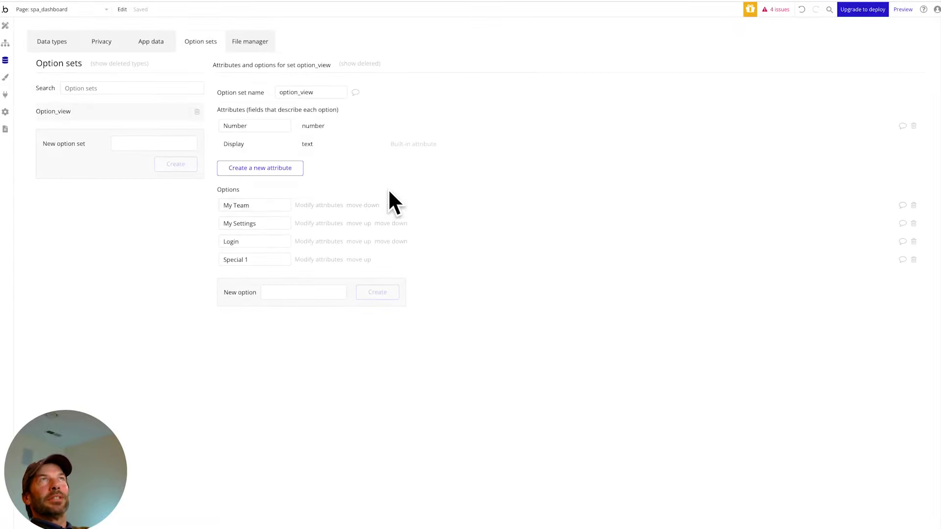
Set the Number attribute to 1 for the My Team option and to 1 for the My Settings option
left_click(319, 205)
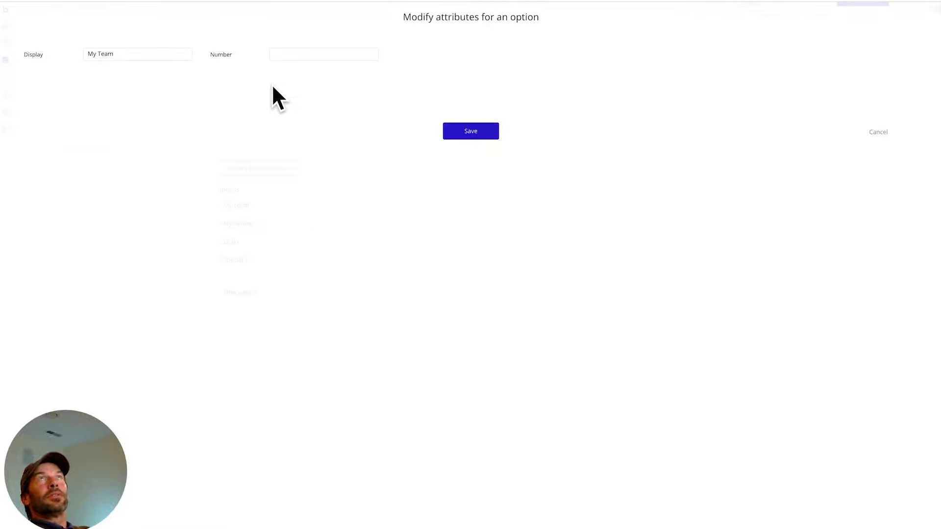
left_click(286, 53)
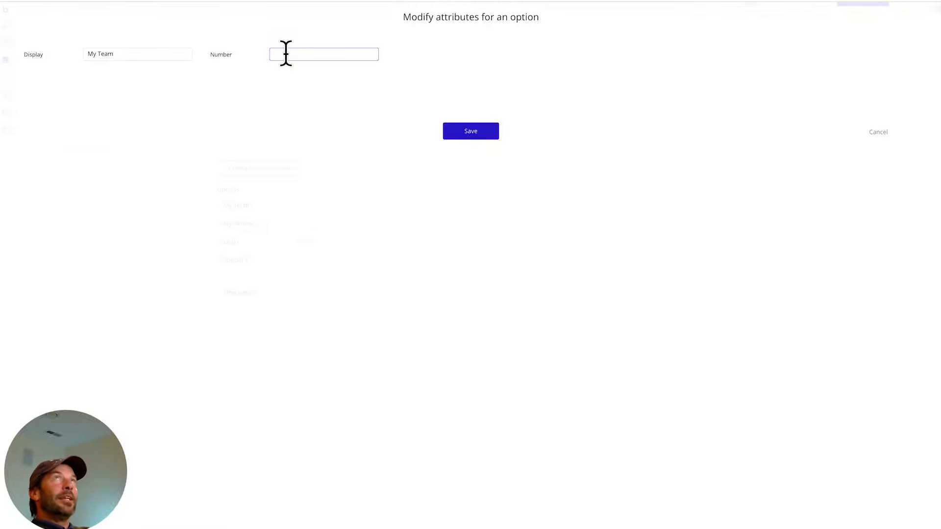
left_click(471, 133)
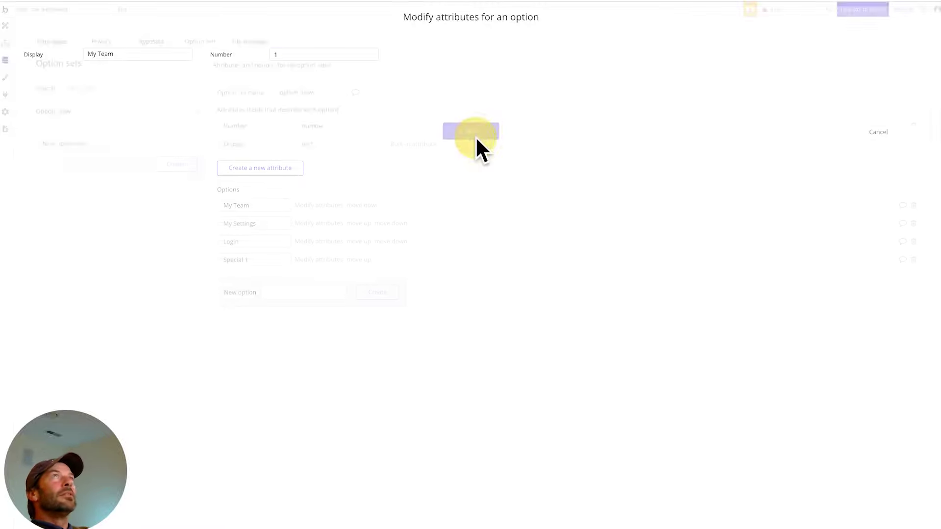
left_click(312, 223)
left_click(281, 52)
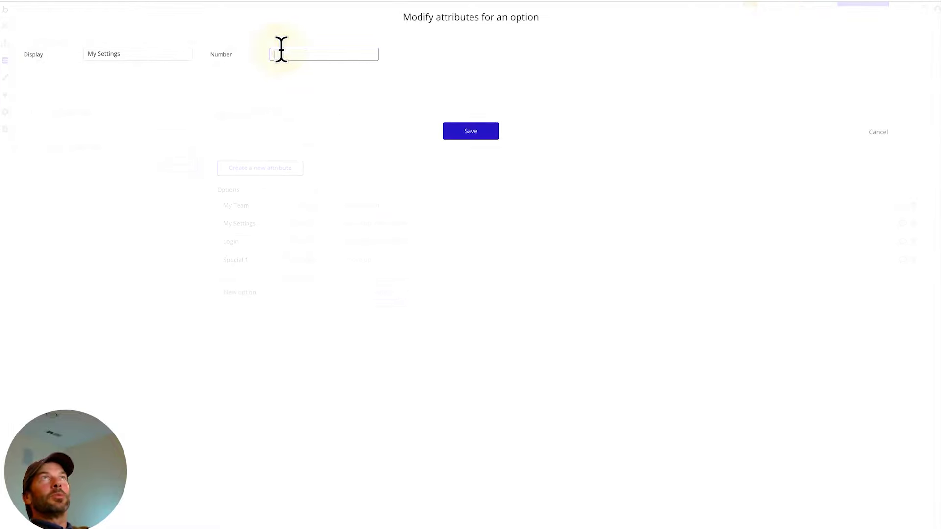
type("1")
left_click(476, 130)
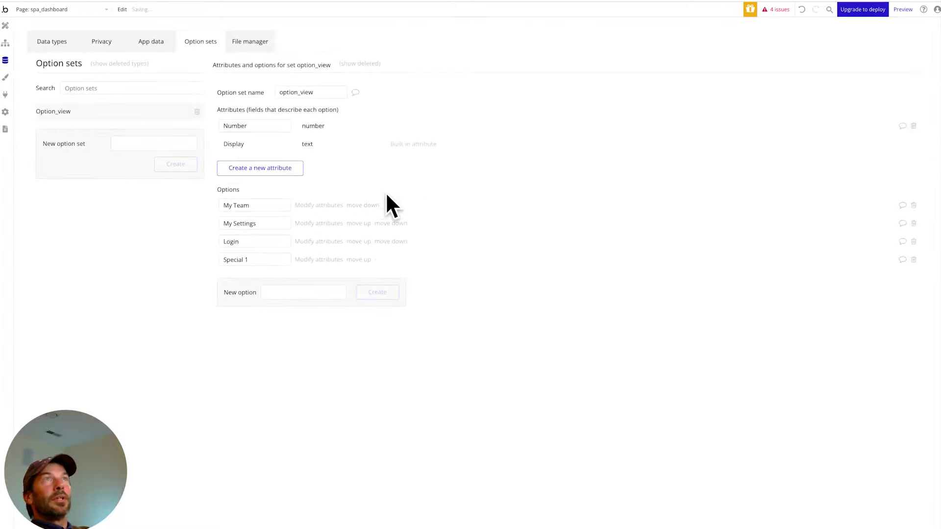
Set the Number attribute to 3 for the Login option and to 4 for the Special 1 option
left_click(310, 241)
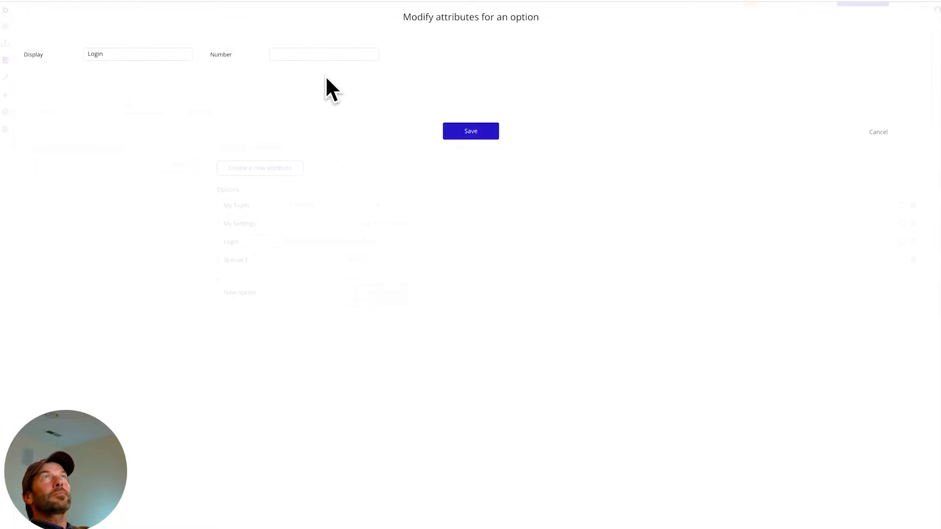
left_click(290, 53)
type("3")
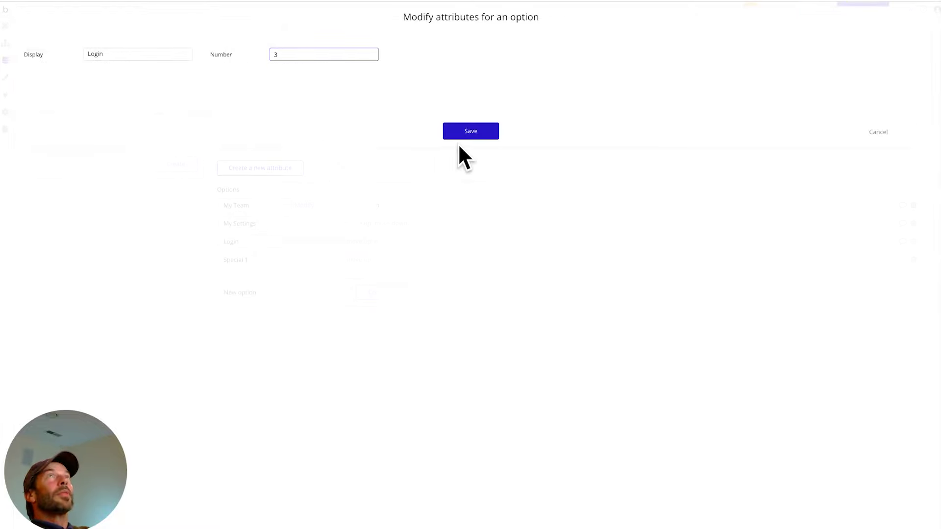
left_click(469, 136)
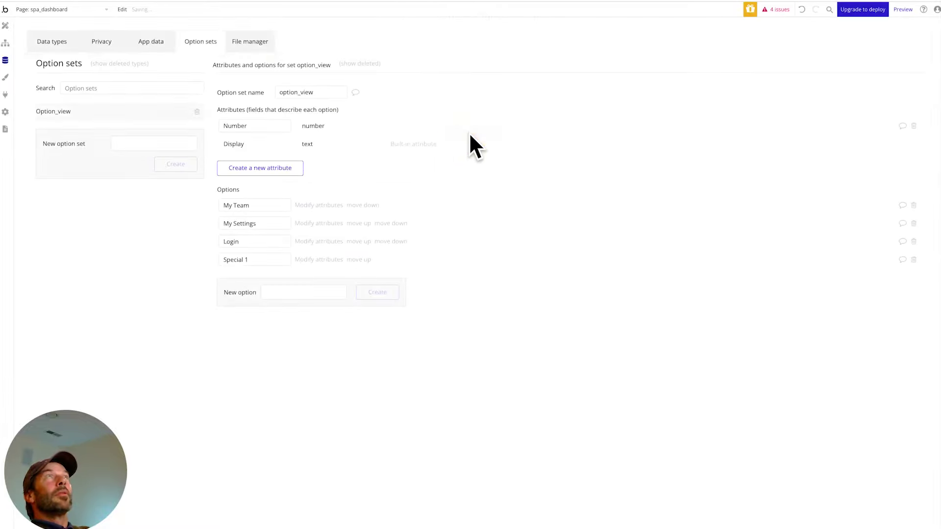
left_click(312, 260)
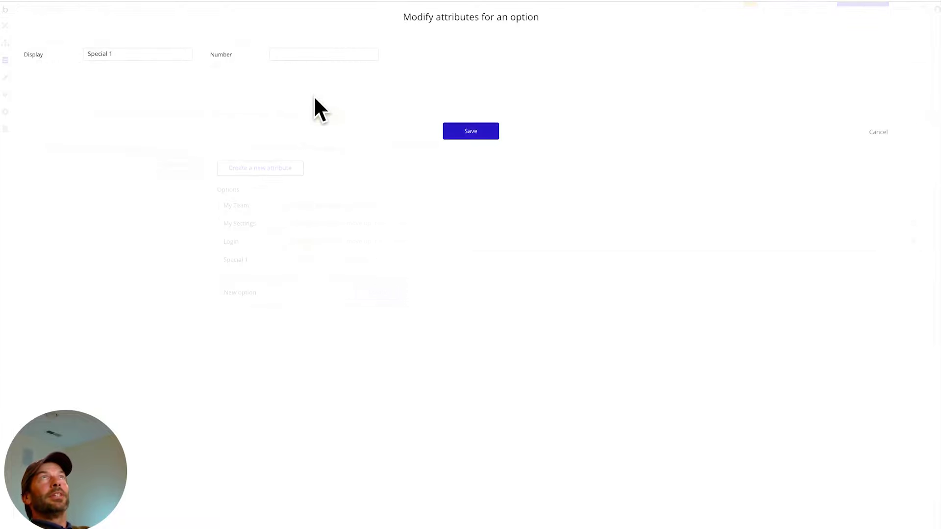
left_click(286, 53)
type("4")
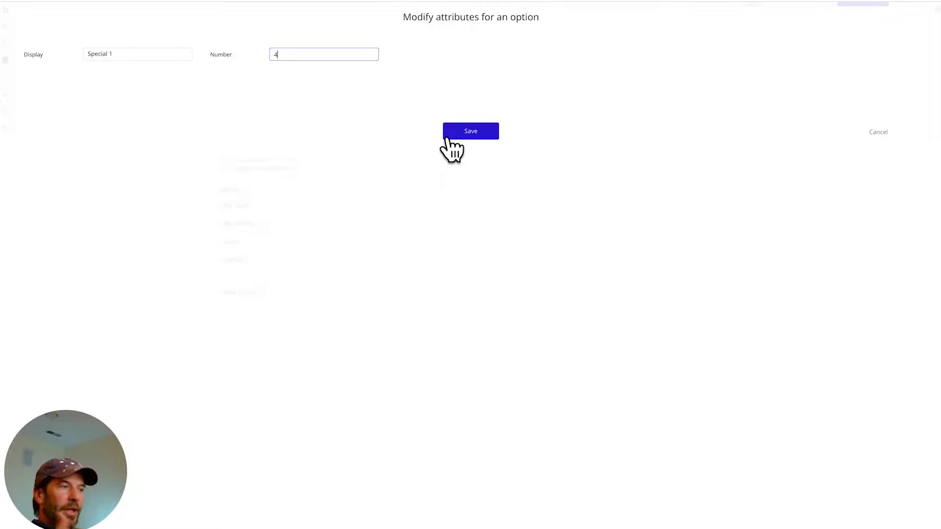
left_click(471, 131)
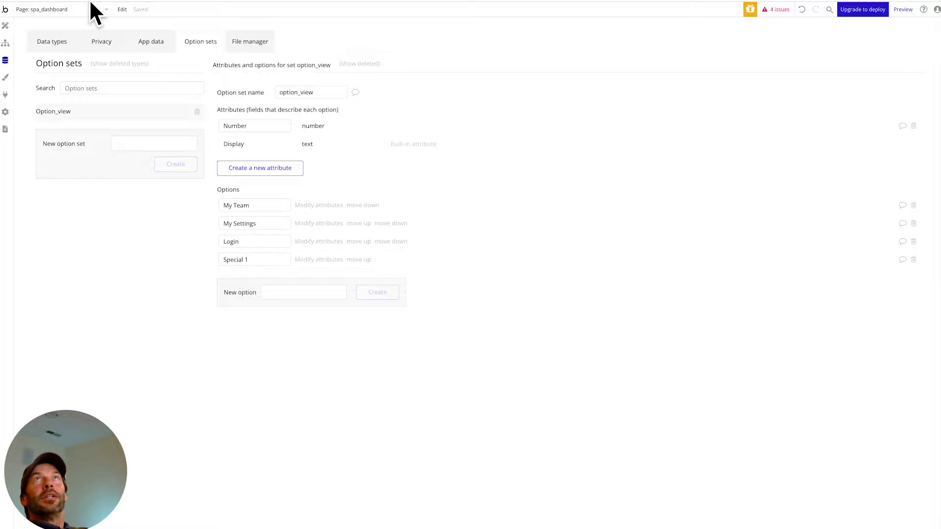
Open the Go to page spa_dashboard action in the SPECIAL PAGE #1 text's workflow in the RE_Menu reusable element
left_click(5, 25)
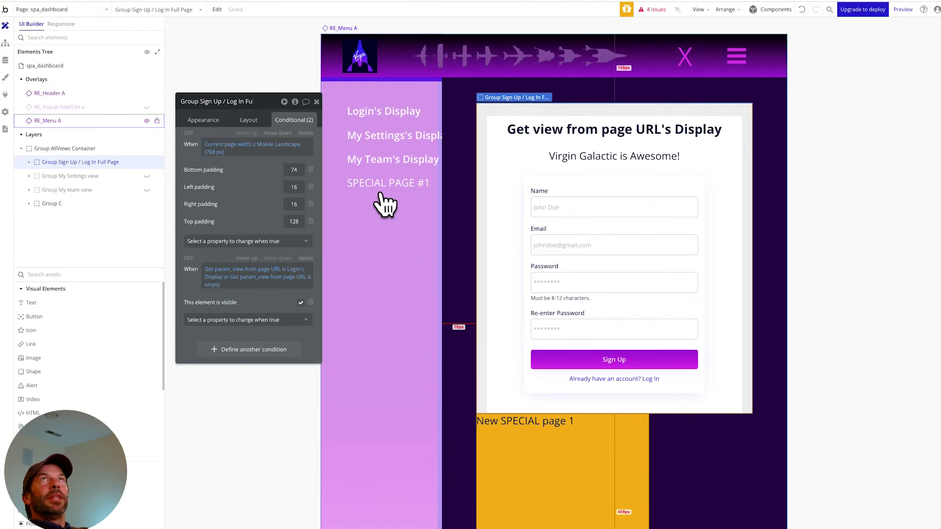
left_click(100, 11)
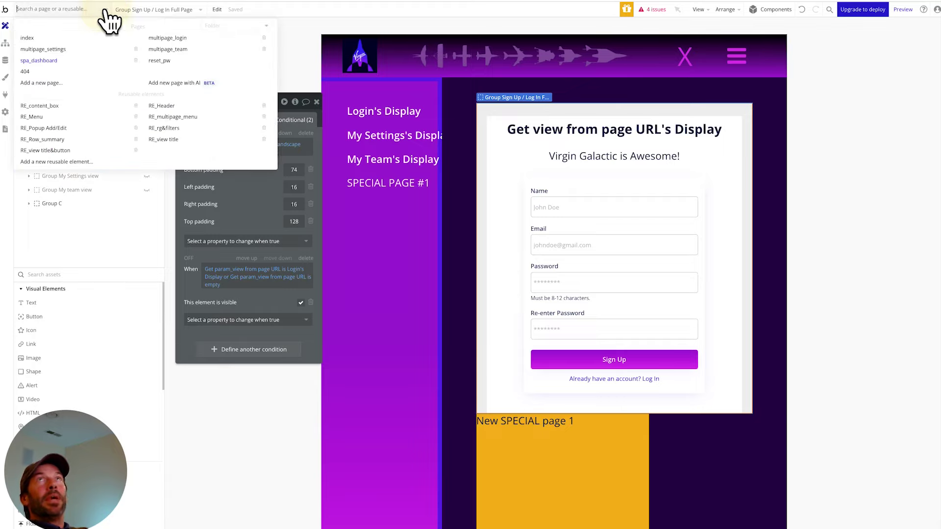
left_click(41, 116)
left_click(544, 206)
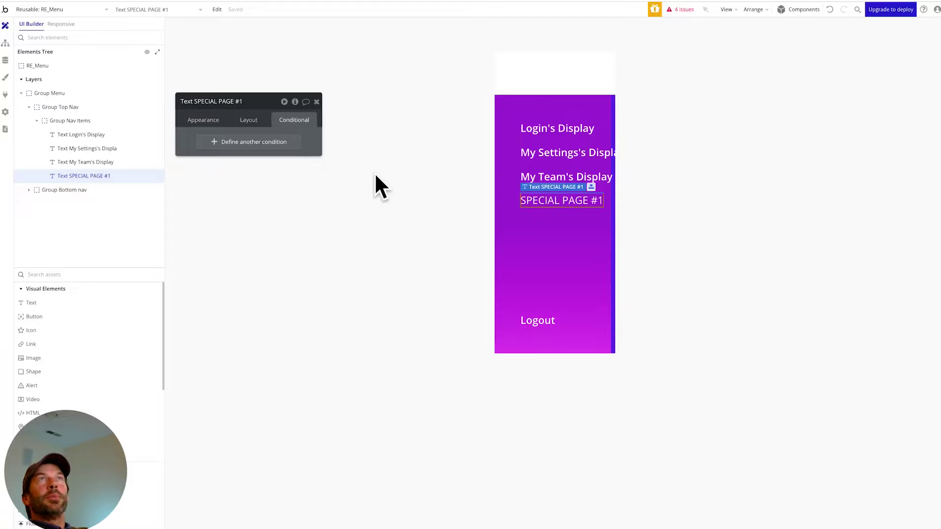
left_click(200, 119)
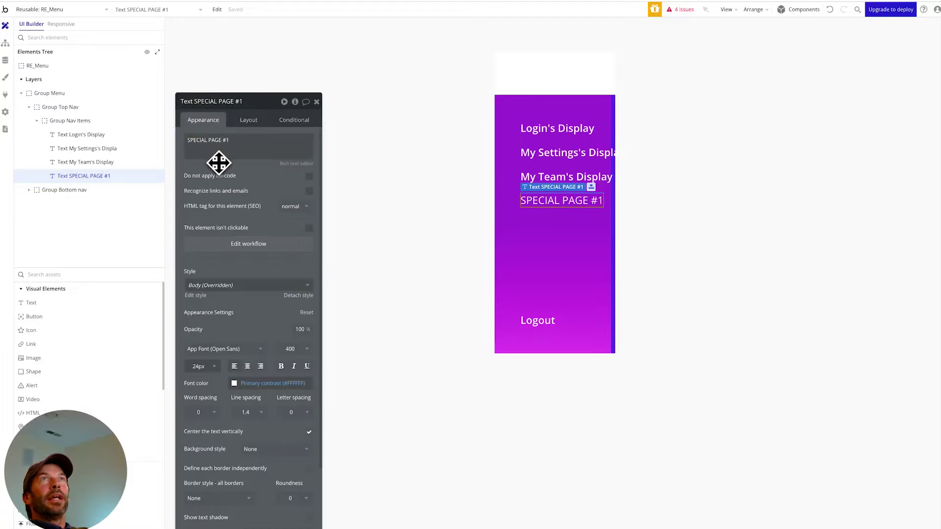
left_click(230, 244)
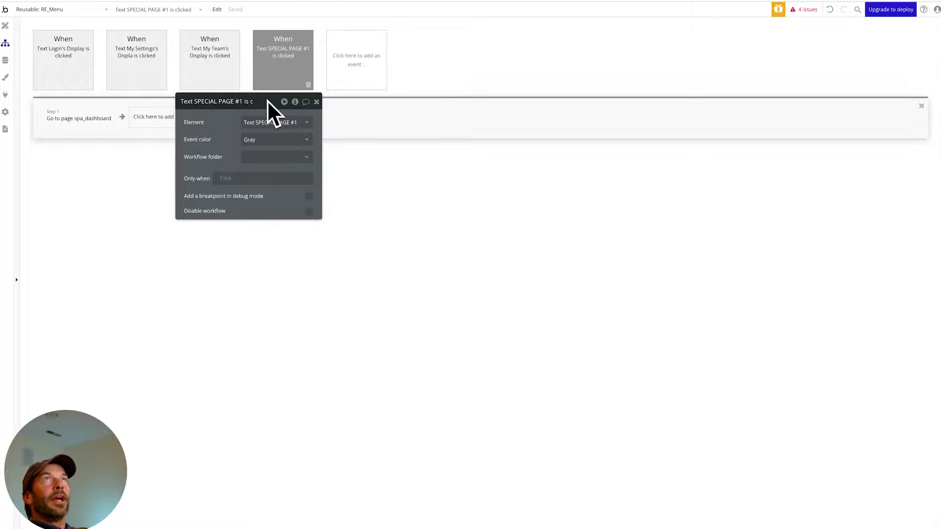
left_click_drag(266, 100, 384, 152)
left_click(66, 120)
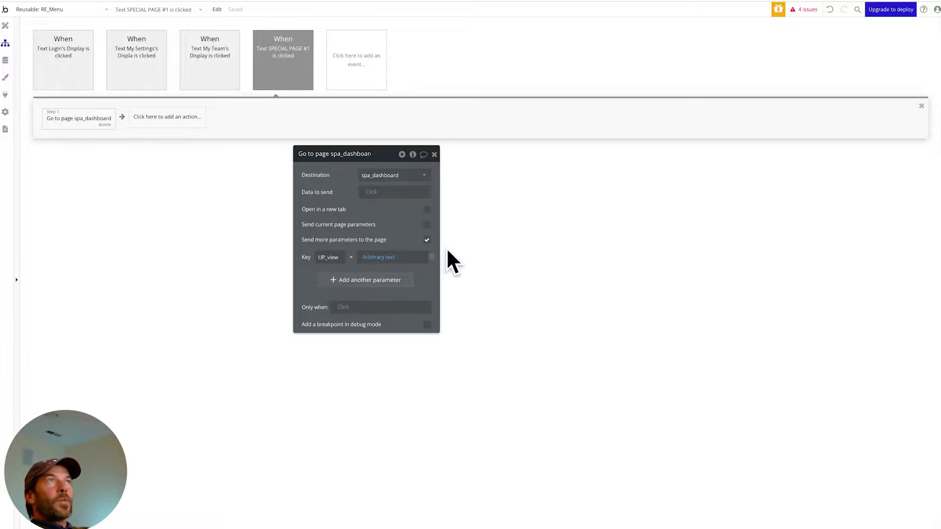
Replace the action's UP_view parameter with a new parameter whose key is param_view
left_click(431, 257)
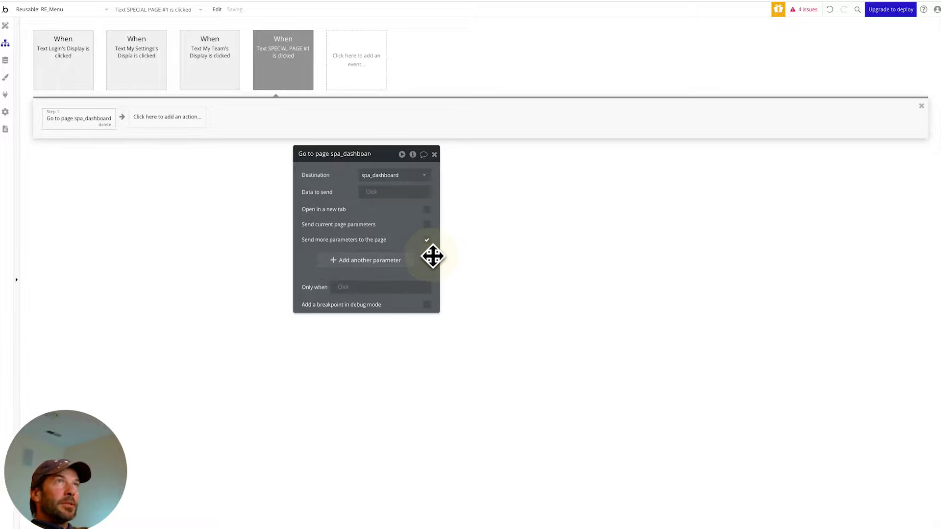
left_click(337, 264)
left_click(336, 257)
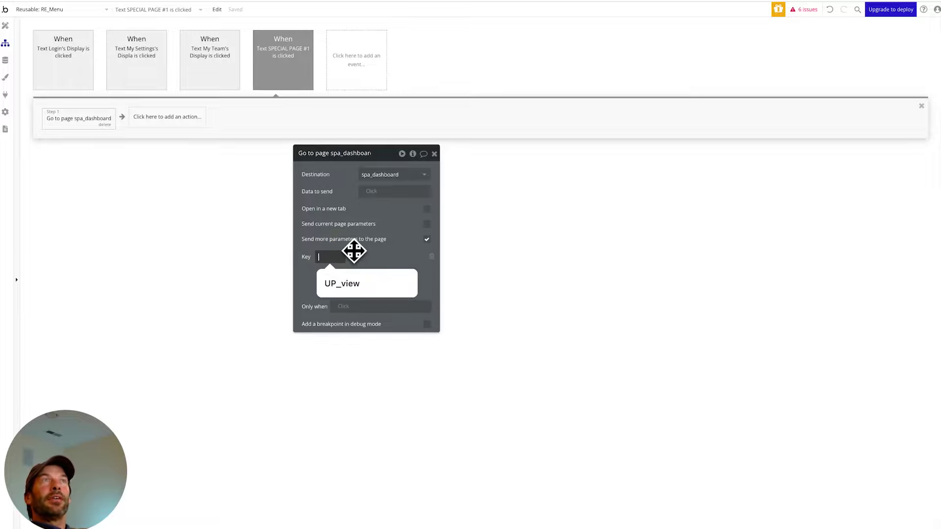
type("param")
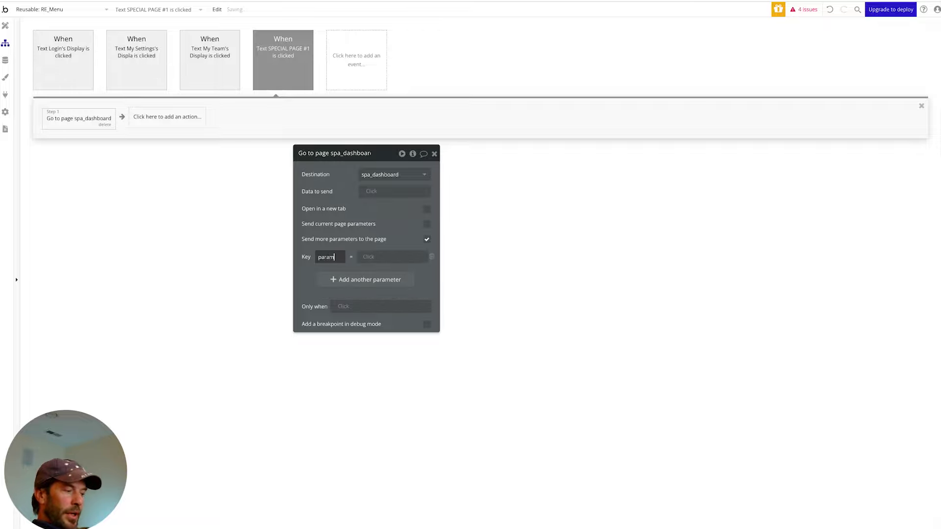
type("_view")
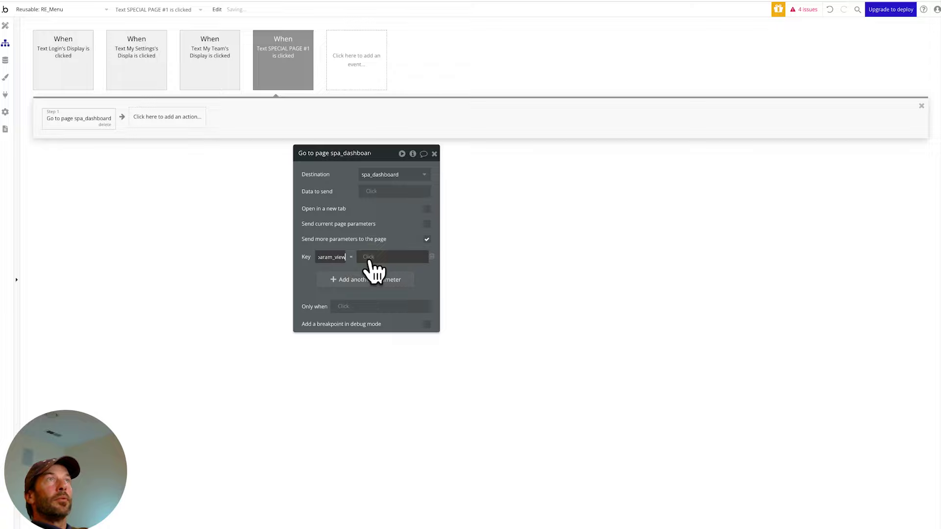
Set the param_view value to the Special 1 option from the option_view option set
left_click(373, 257)
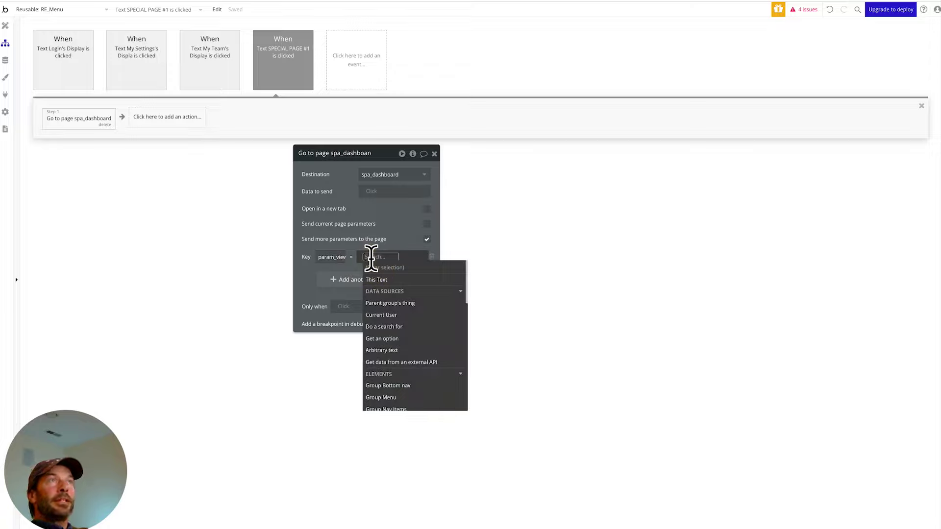
left_click(386, 340)
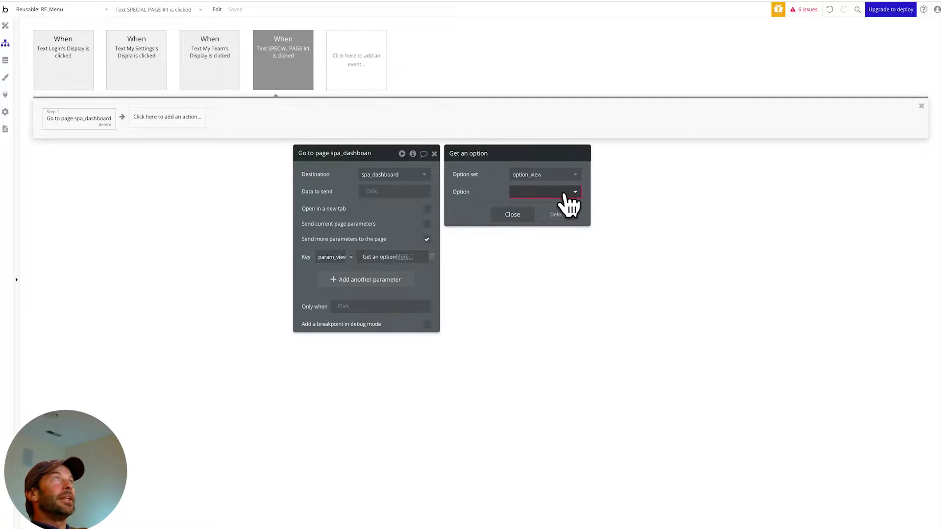
left_click(576, 175)
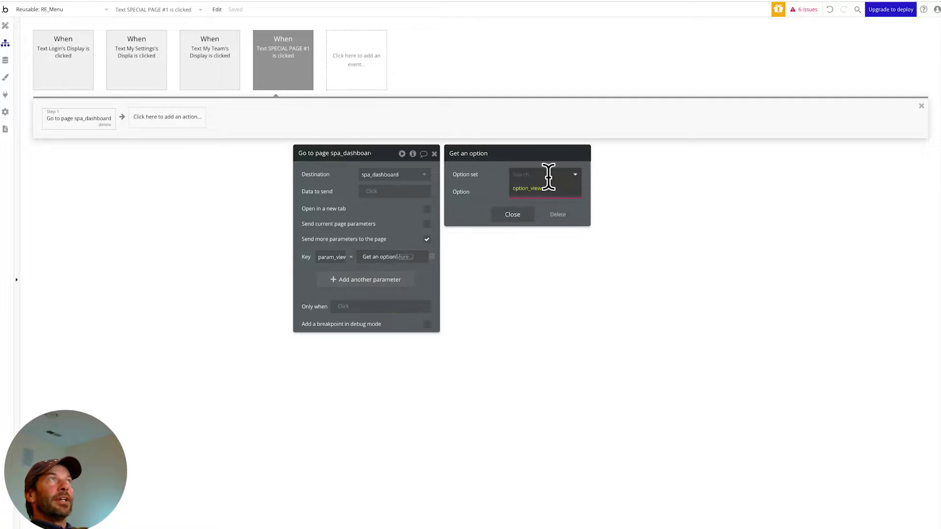
left_click(530, 189)
left_click(533, 191)
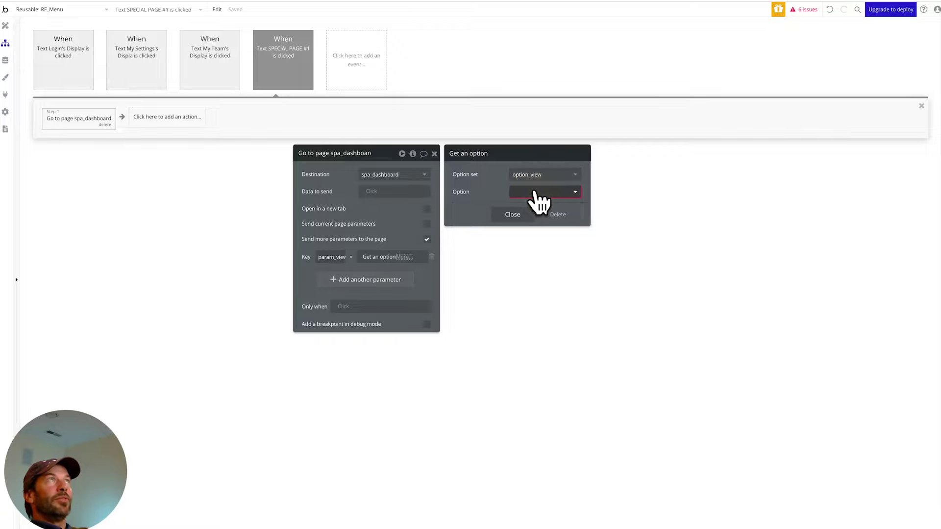
left_click(573, 192)
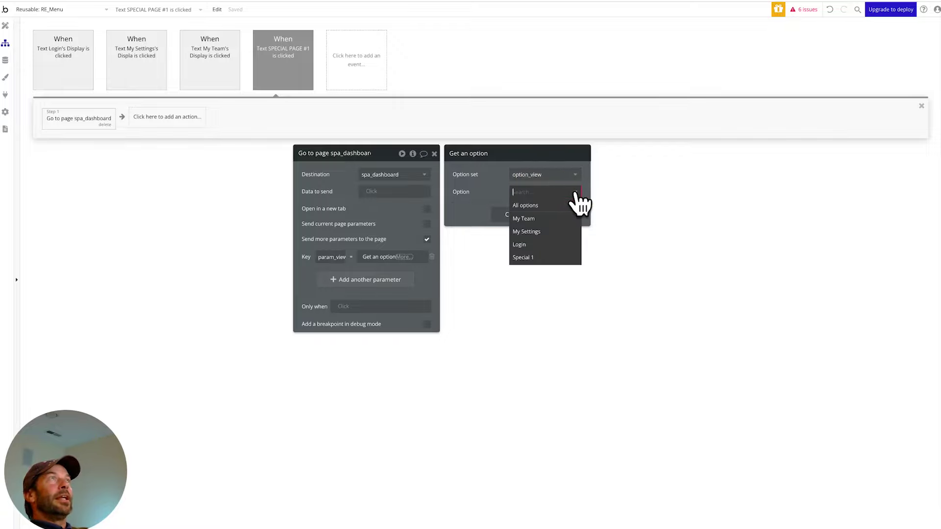
left_click(521, 258)
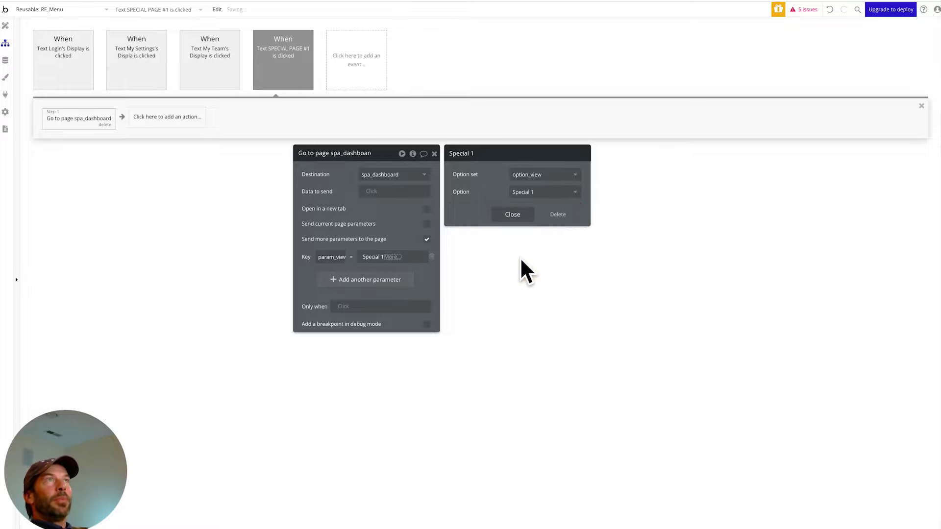
Extend the param_view value so that it sends the Special 1 option's Display
left_click(420, 280)
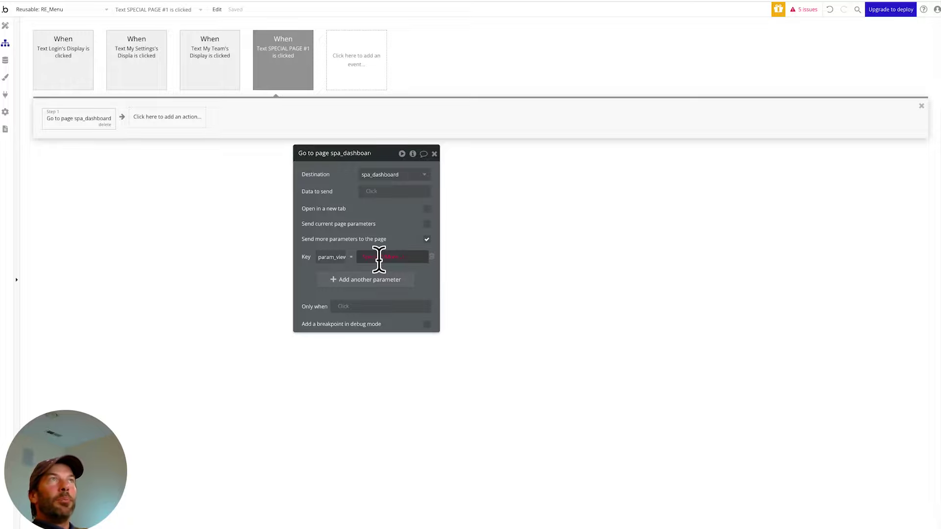
left_click(395, 256)
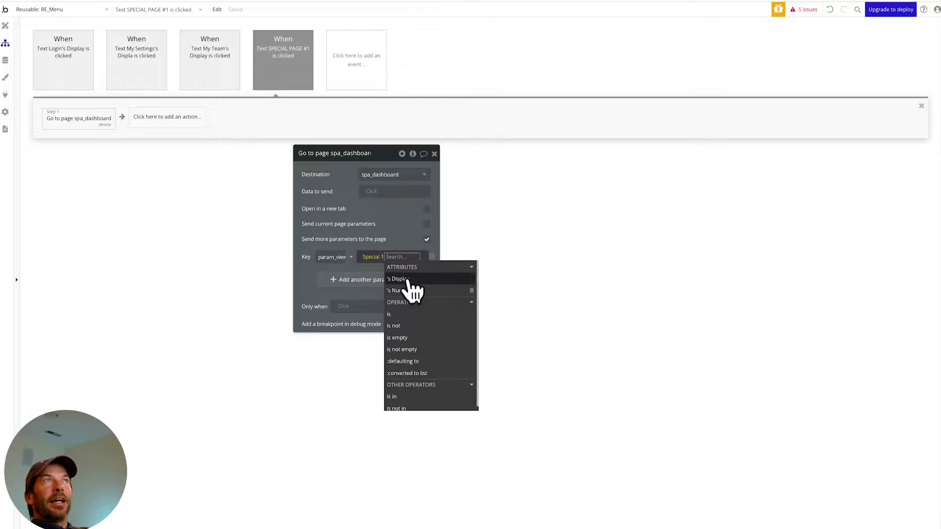
mouse_move(408, 282)
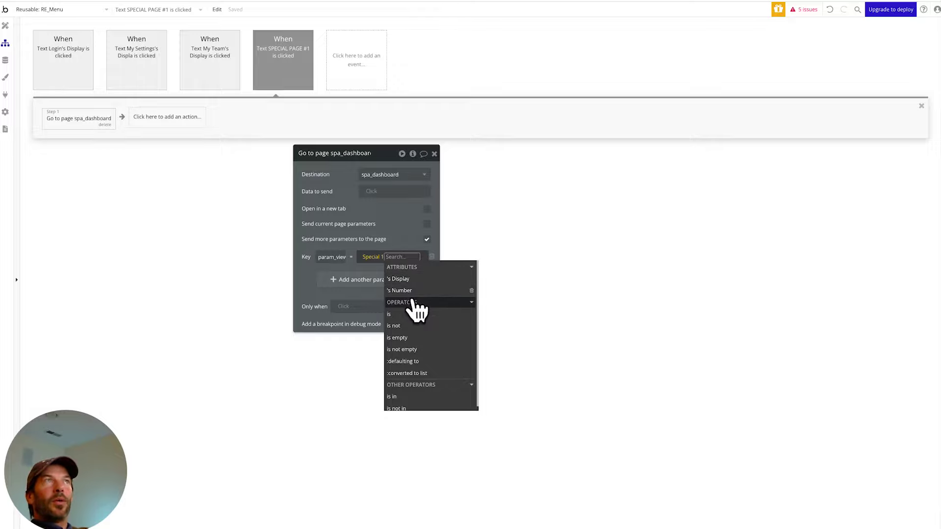
left_click(404, 280)
left_click(343, 273)
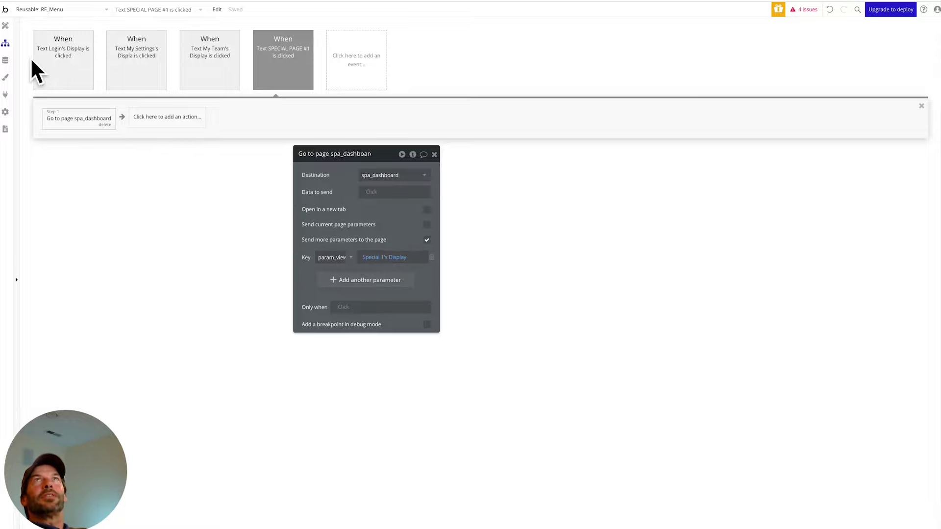
Return to the spa_dashboard page and expand Group AllViews Container to list its view groups
left_click(55, 9)
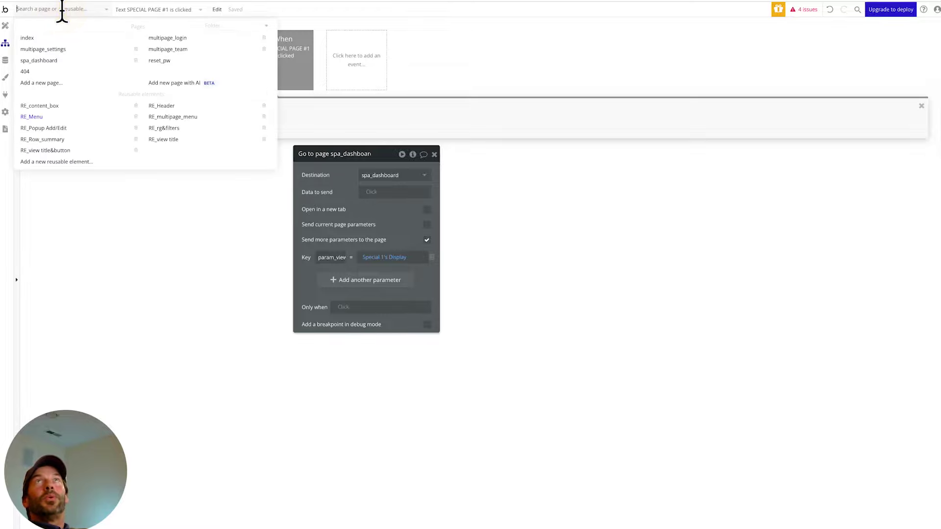
left_click(51, 61)
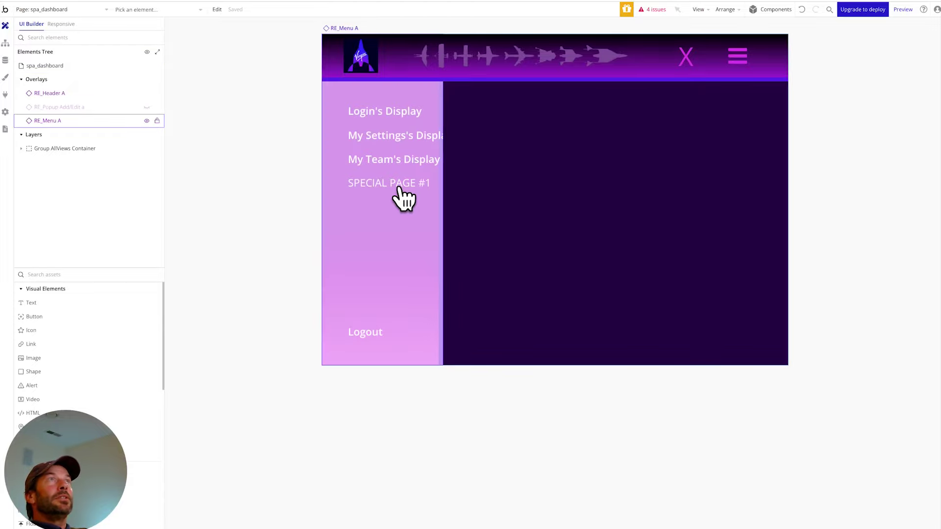
double_click(403, 199)
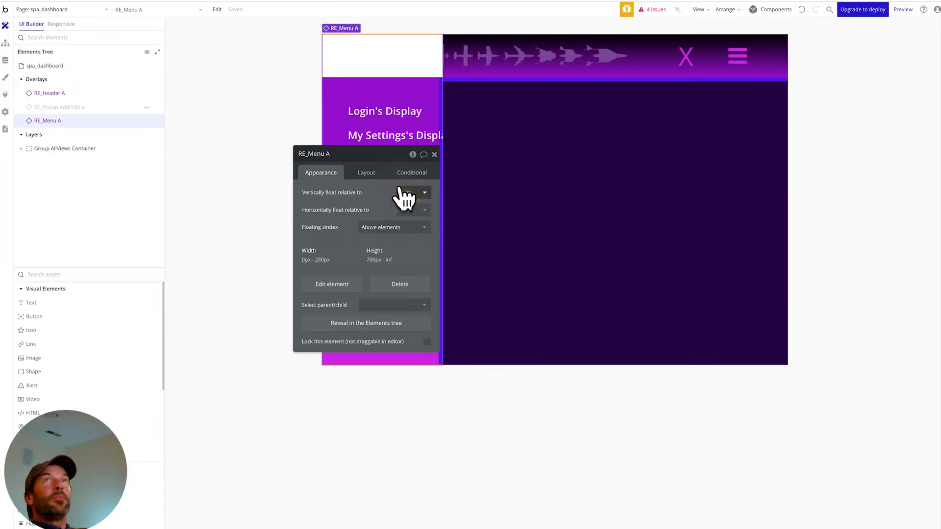
left_click(24, 149)
left_click(21, 148)
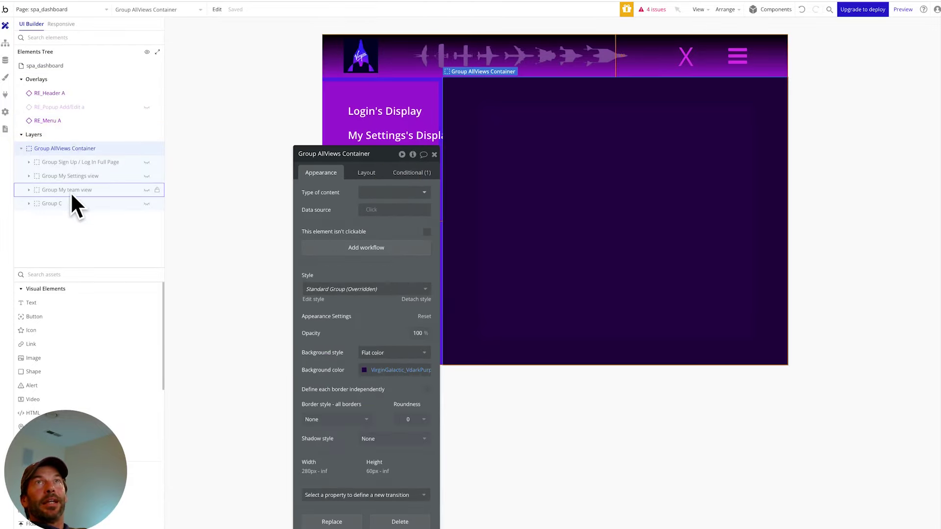
Show Group C on the canvas and clear its existing visibility condition based on the UP_view parameter
left_click(57, 204)
left_click(146, 204)
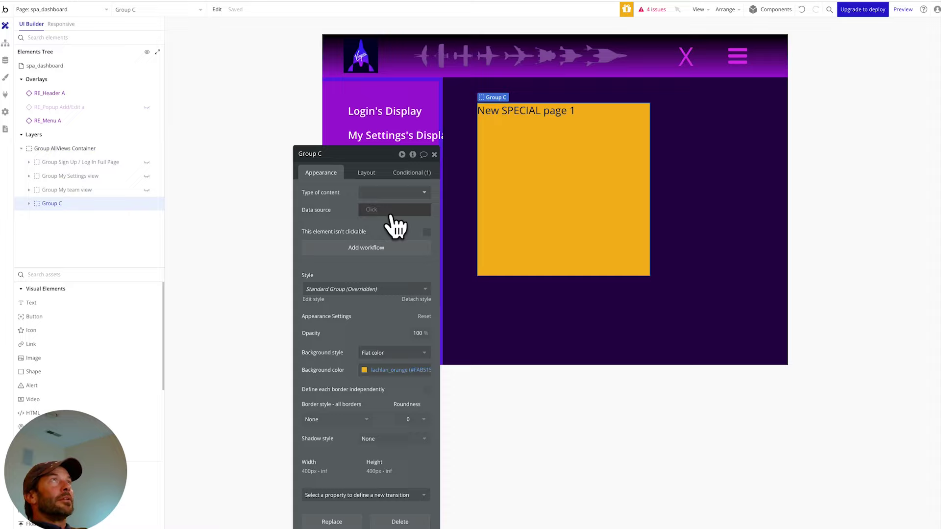
left_click(406, 174)
left_click_drag(357, 157, 246, 133)
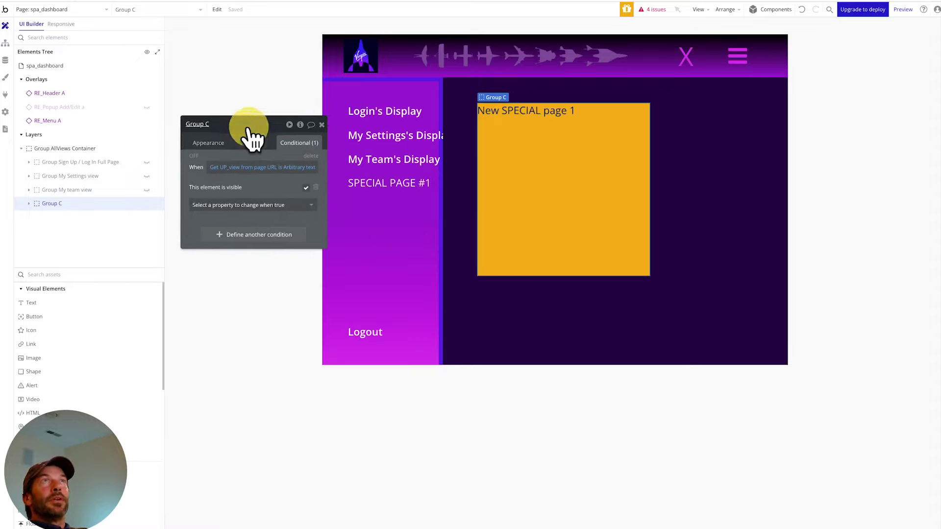
left_click(309, 156)
left_click(222, 167)
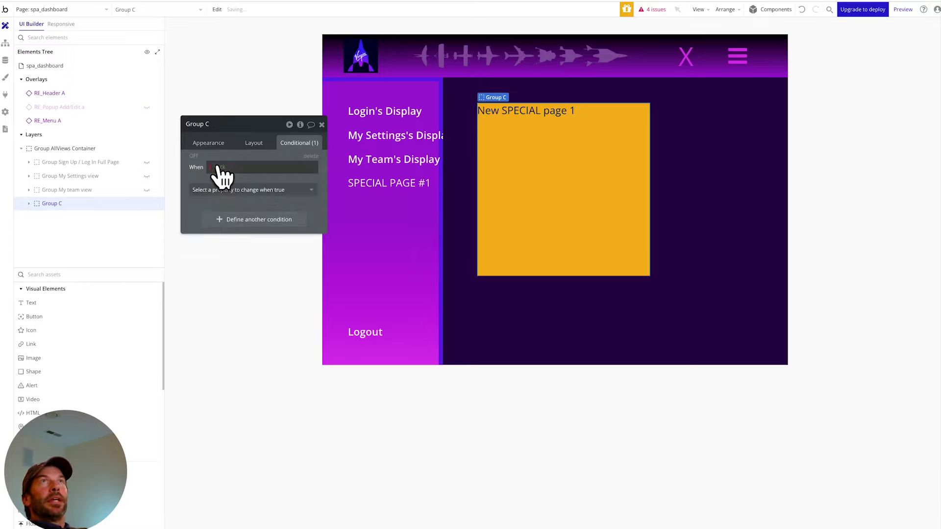
Start Group C's condition with data from the page URL, using the text parameter param_view
left_click(218, 167)
type("get")
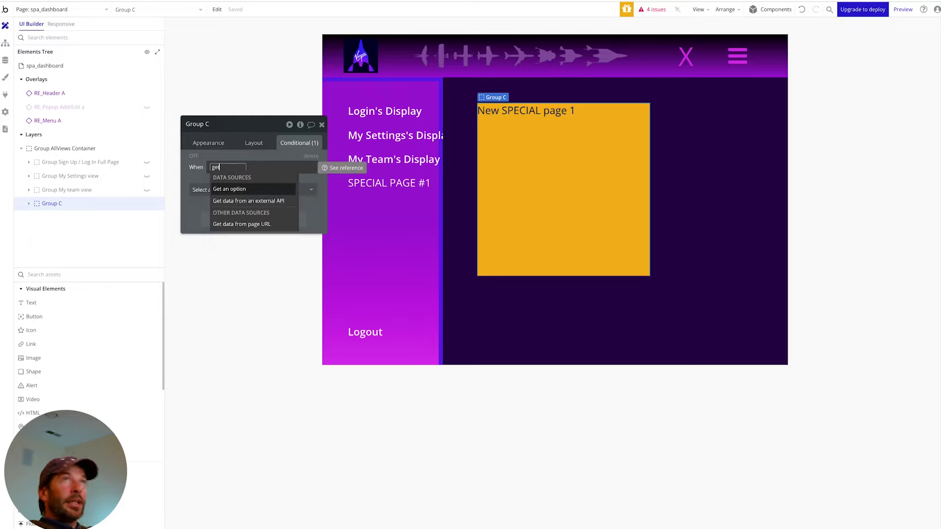
left_click(239, 224)
left_click(414, 164)
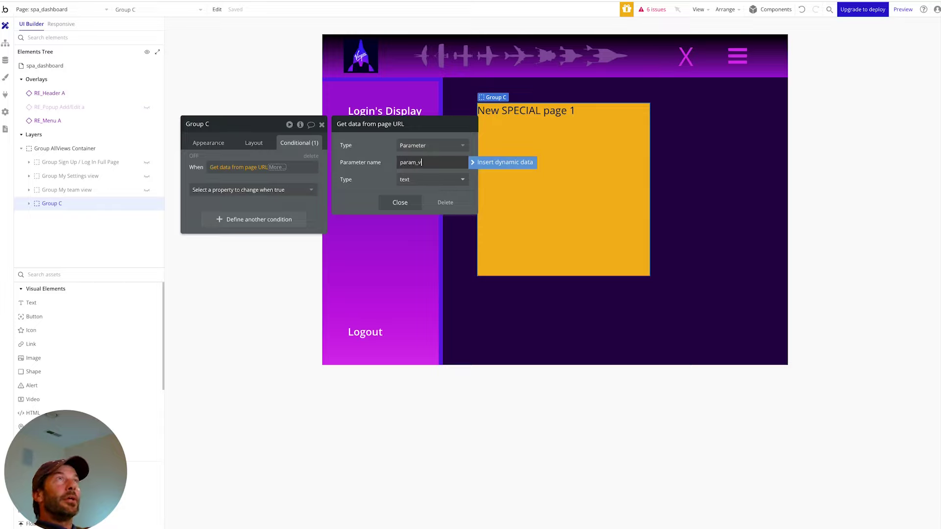
left_click(381, 179)
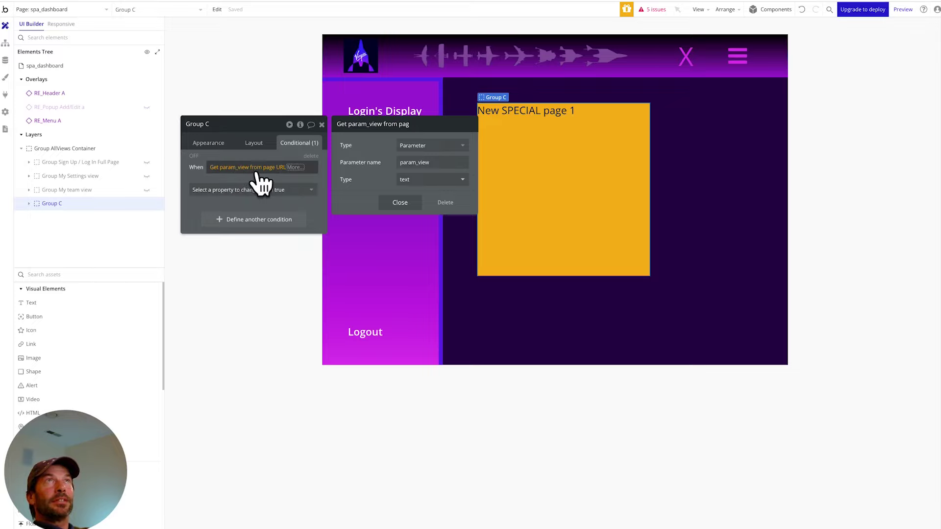
Complete Group C's condition so that param_view is the Display of the Special 1 option from option_view
left_click(300, 169)
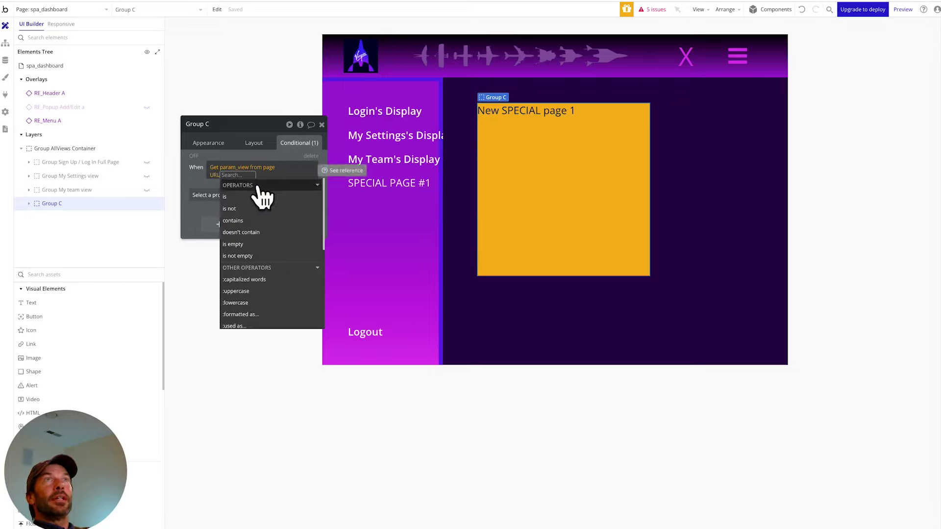
left_click(235, 196)
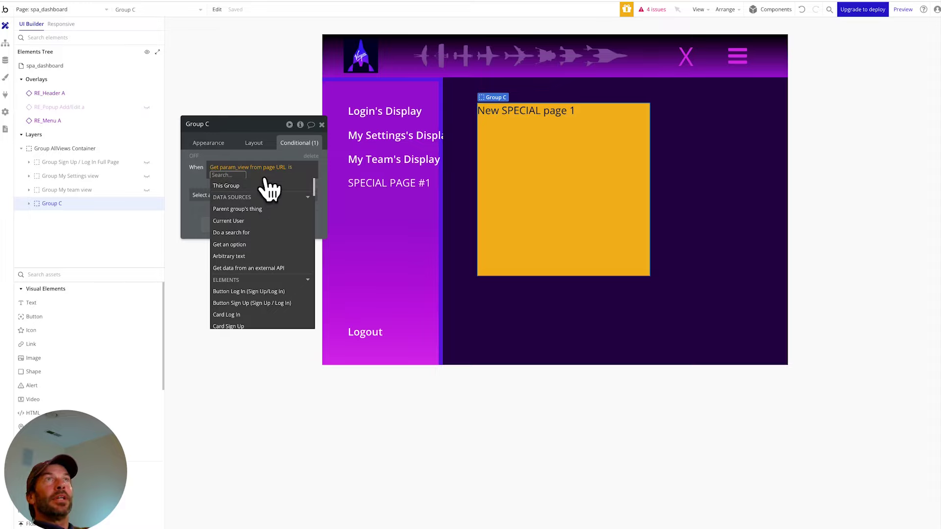
left_click(230, 244)
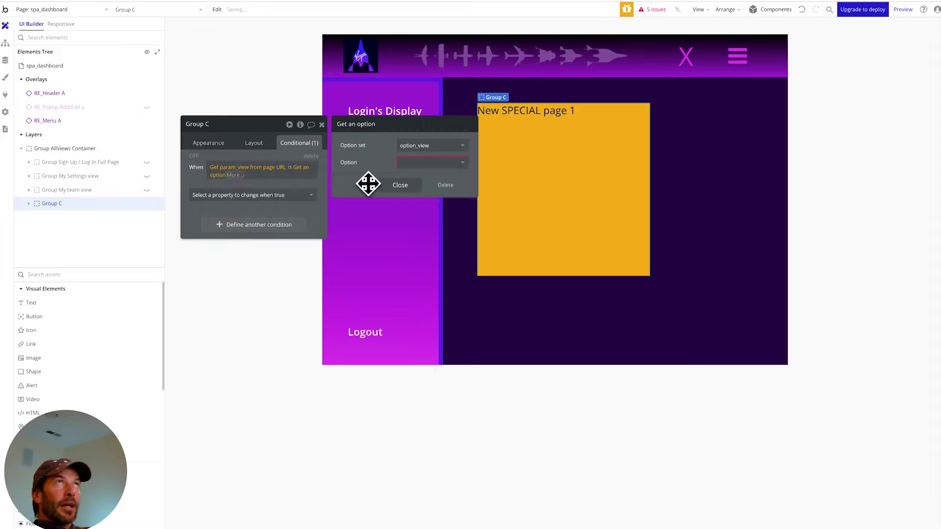
left_click(451, 173)
left_click(433, 238)
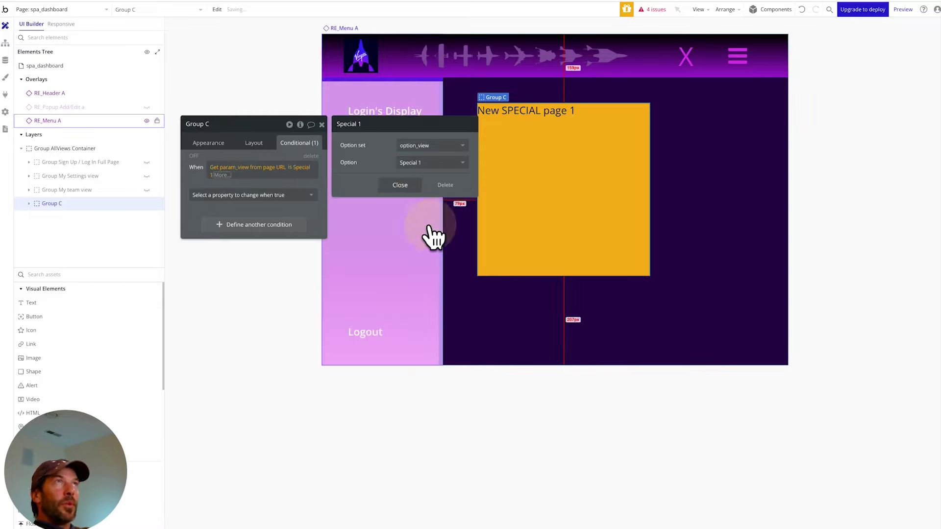
left_click(195, 183)
left_click(227, 173)
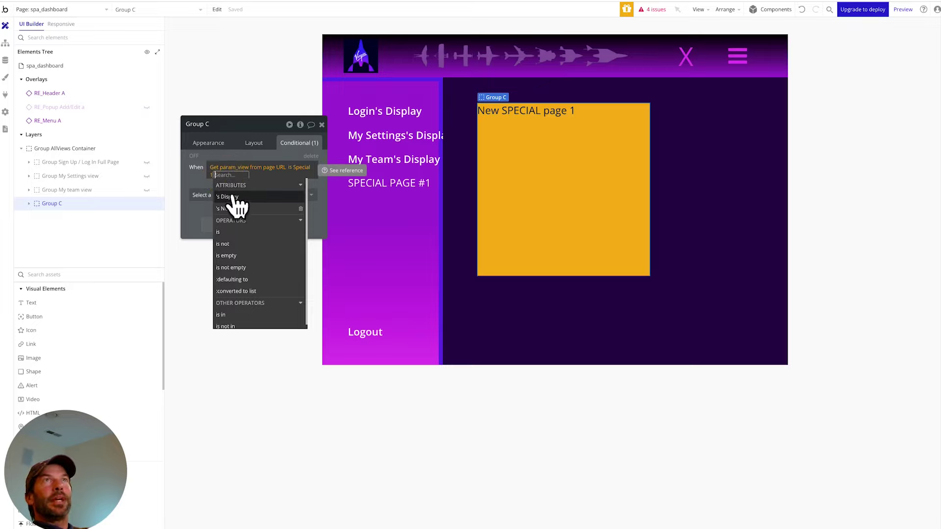
left_click(232, 198)
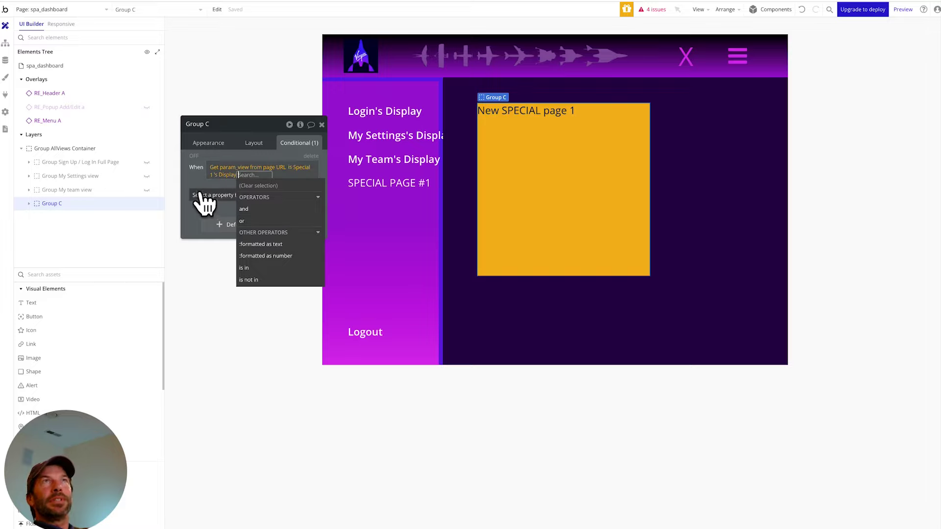
left_click(279, 183)
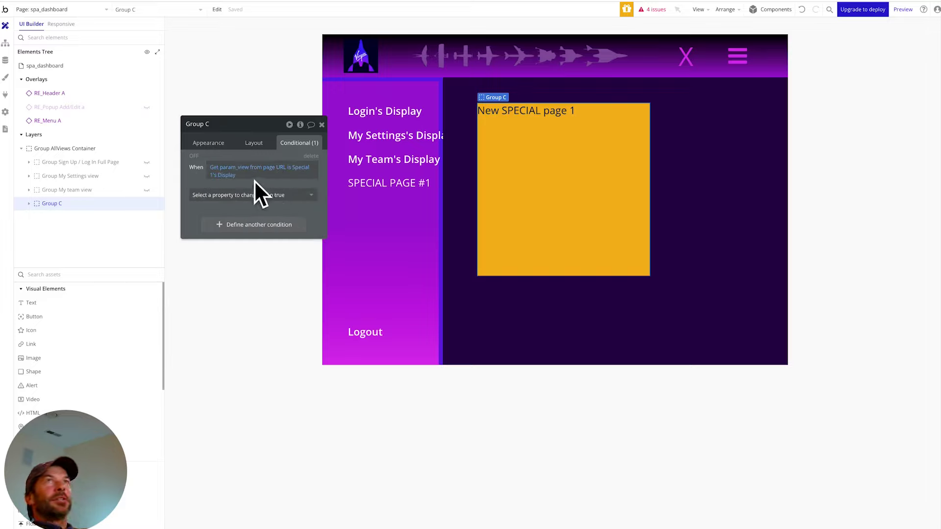
Make Group C visible when its condition is true, and check its page-load visibility in the layout settings
left_click(309, 195)
left_click(256, 222)
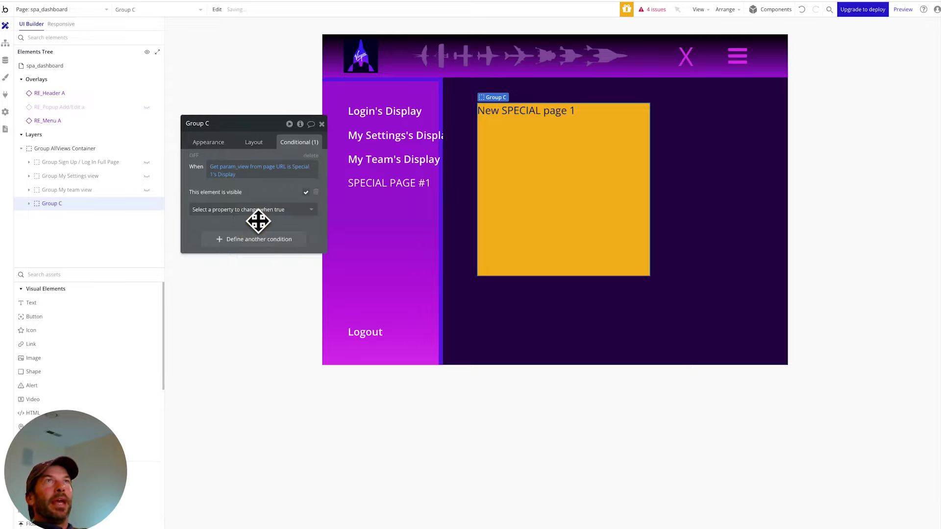
left_click(253, 143)
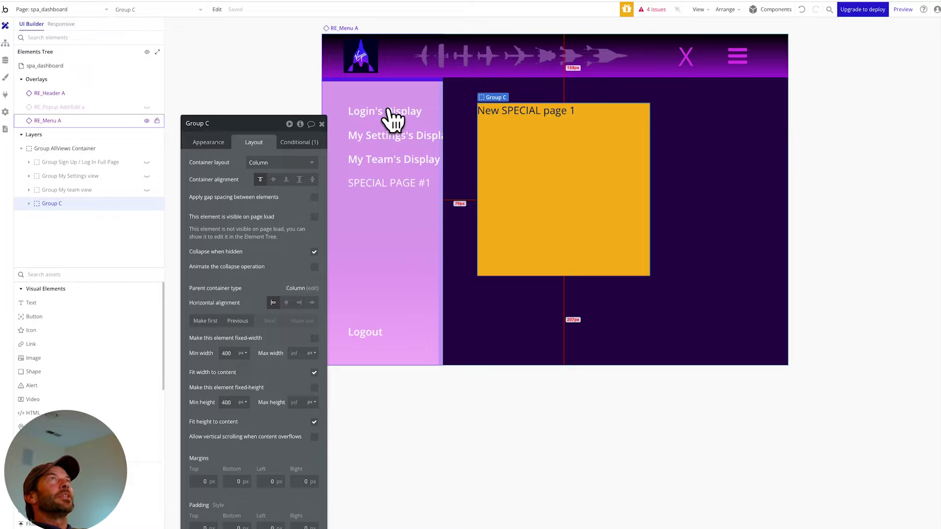
Preview the page, test the Login, My Settings, My Team and SPECIAL PAGE #1 menu items, and return to the editor
left_click(905, 10)
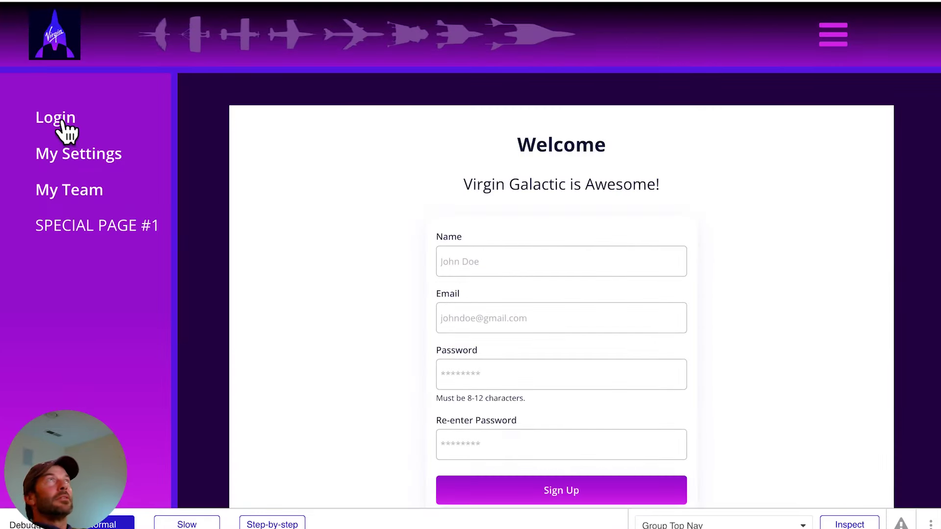
left_click(56, 119)
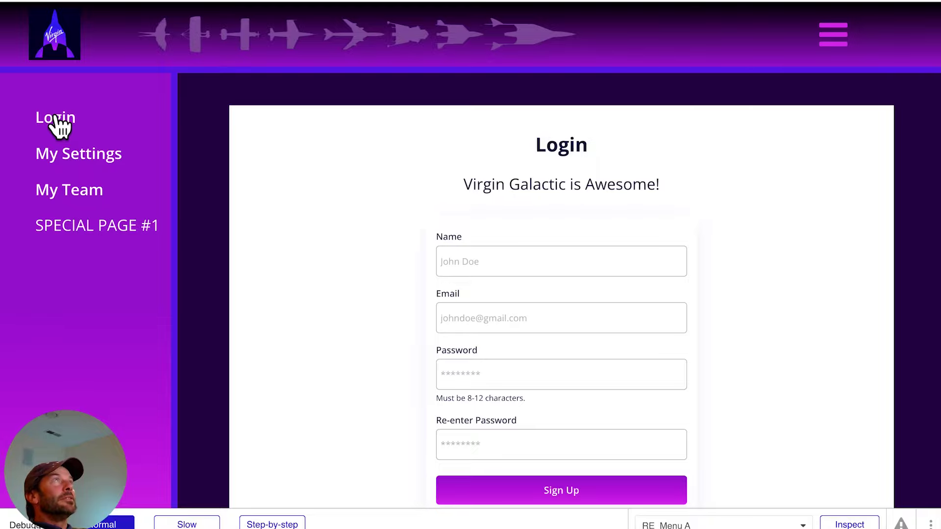
left_click(77, 156)
left_click(77, 196)
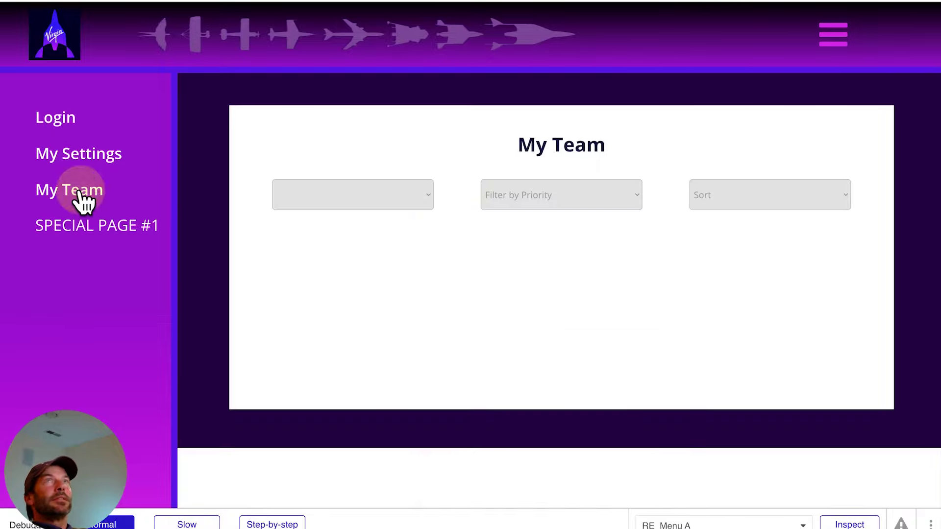
left_click(89, 228)
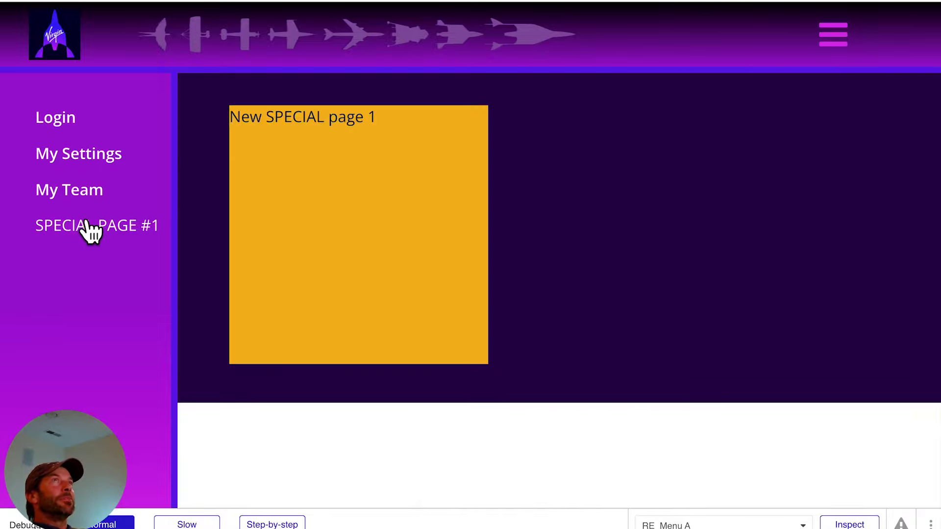
left_click(59, 126)
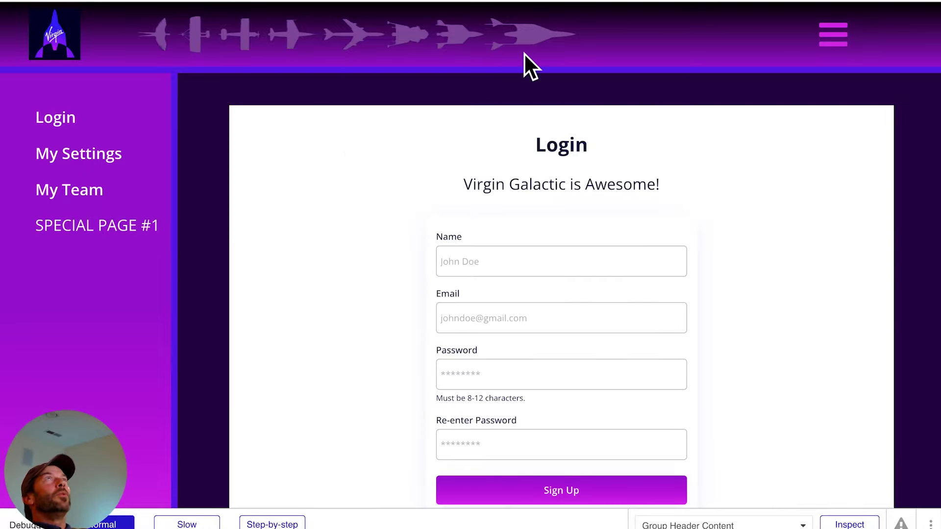
left_click(196, 1)
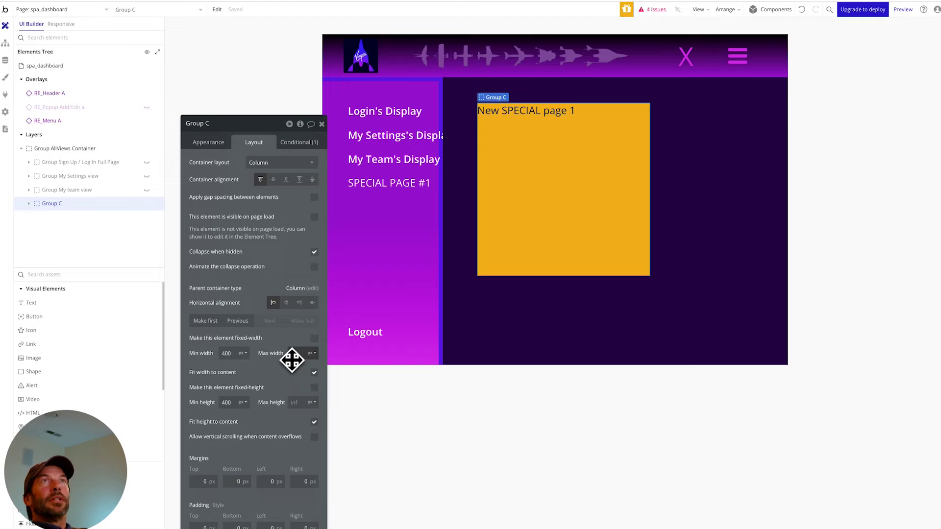
Preview the page again to compare the default title with the Login view's title, and return to the editor
left_click(901, 11)
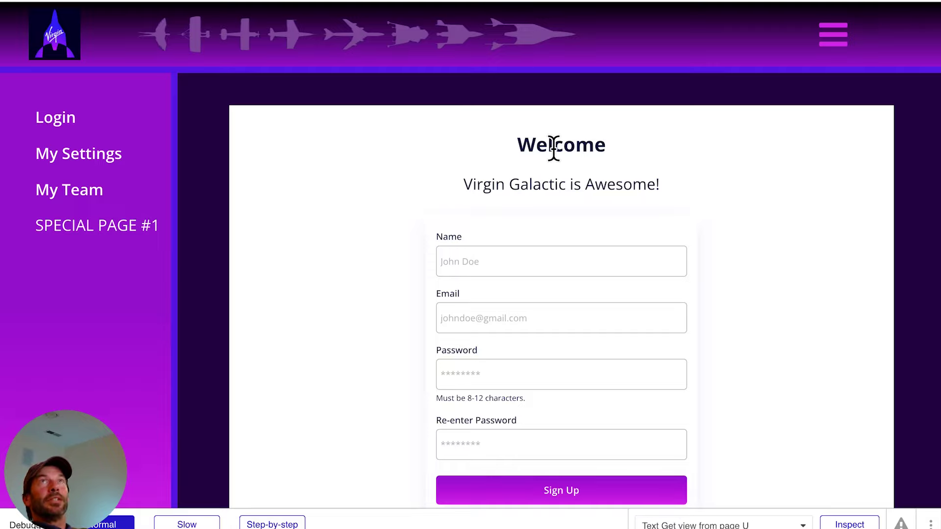
left_click(64, 120)
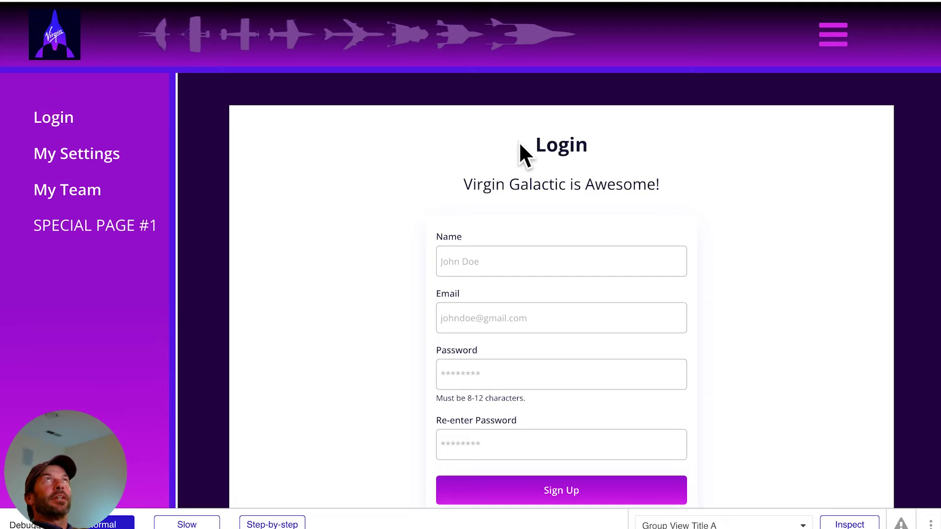
left_click(220, 0)
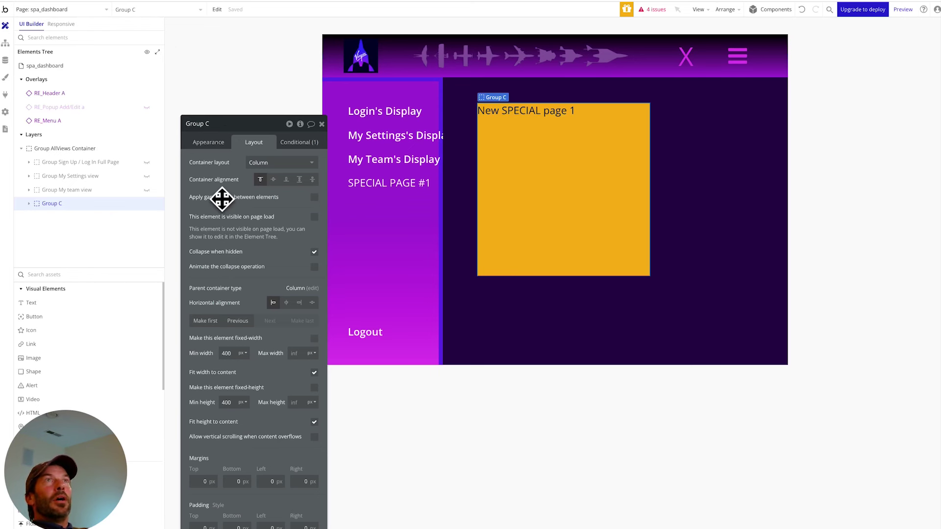
Show Group Sign Up / Log In Full Page on the canvas and select its view title reusable element
left_click(85, 161)
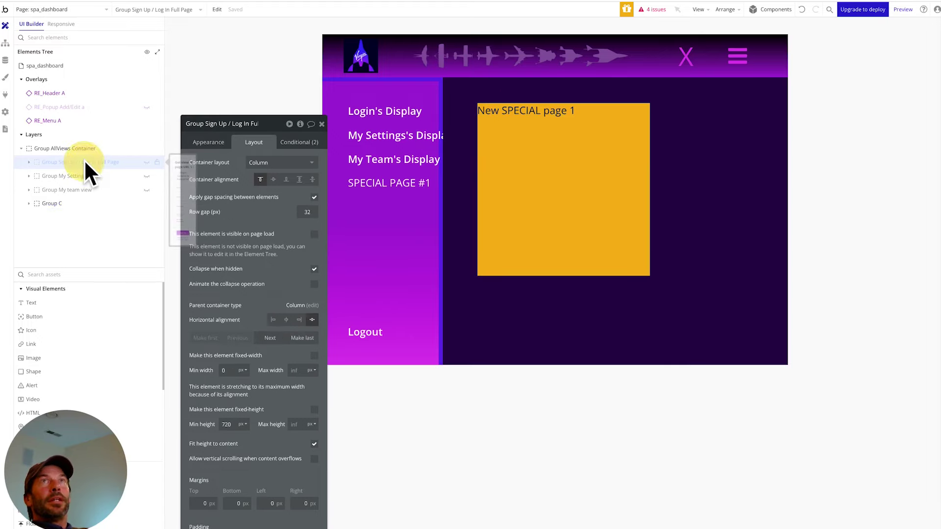
left_click(146, 163)
left_click(538, 140)
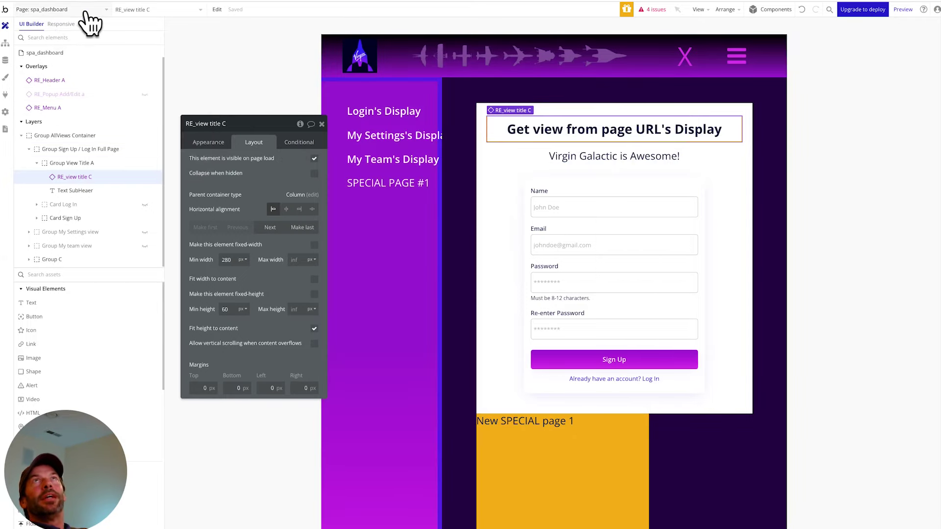
Open the RE_view title reusable element and examine the conditions that set its title text from param_view
left_click(103, 10)
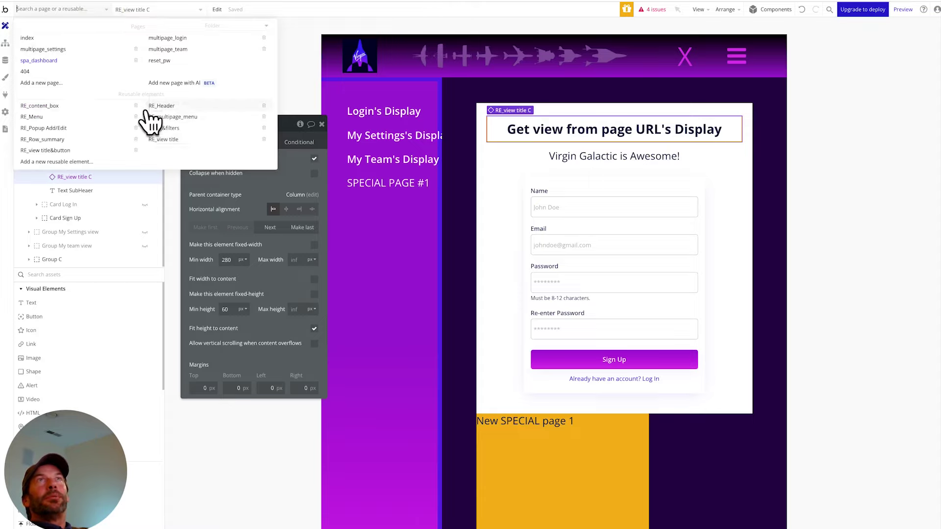
left_click(160, 139)
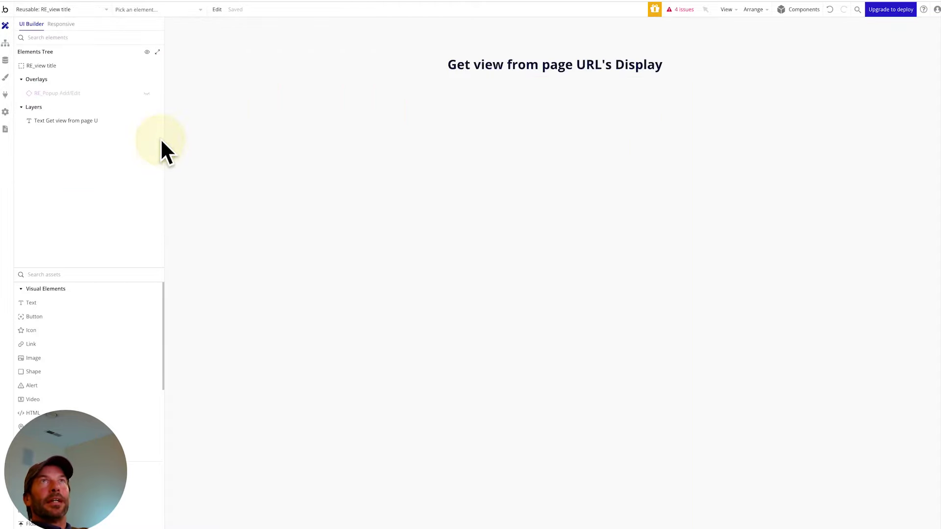
double_click(502, 66)
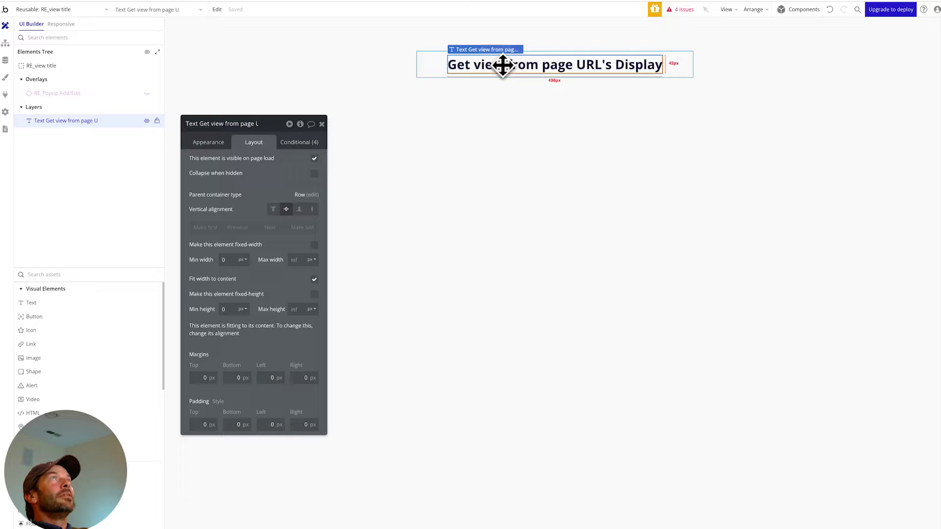
left_click(294, 143)
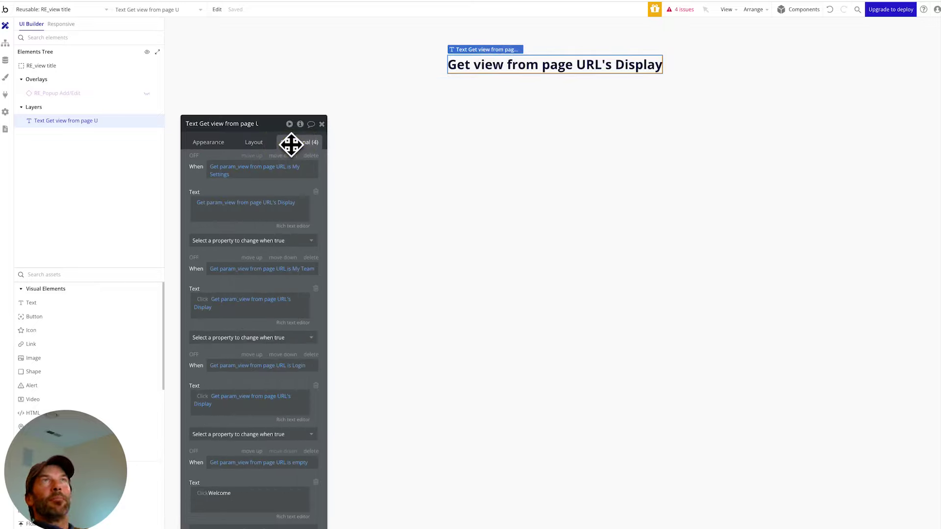
mouse_move(243, 185)
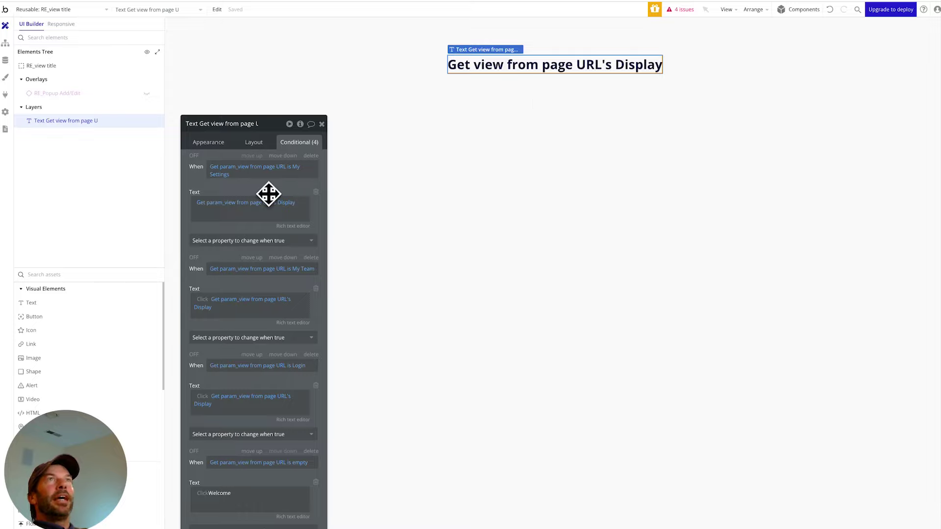
mouse_move(262, 215)
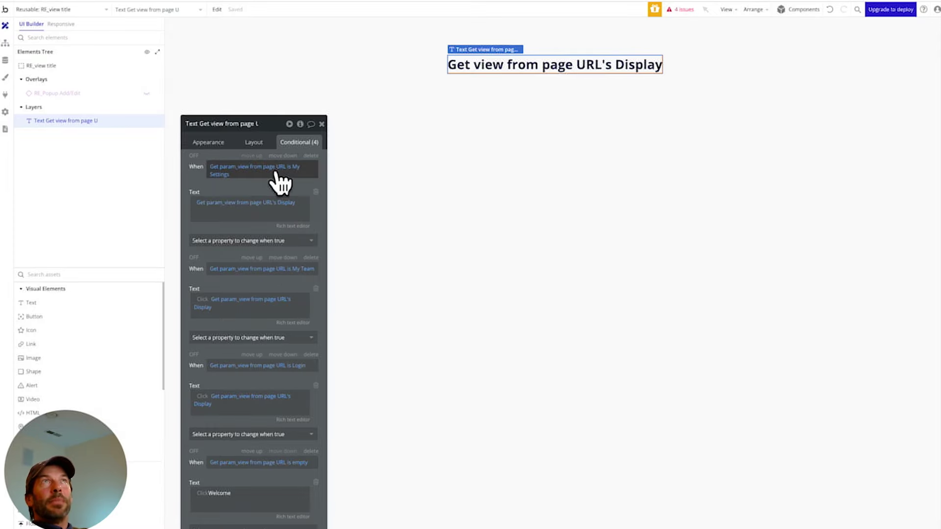
mouse_move(237, 204)
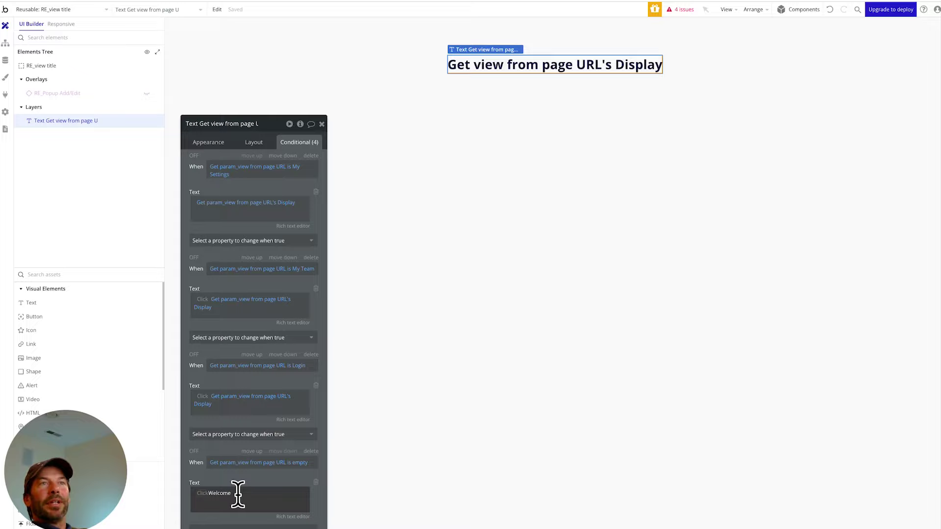
mouse_move(237, 494)
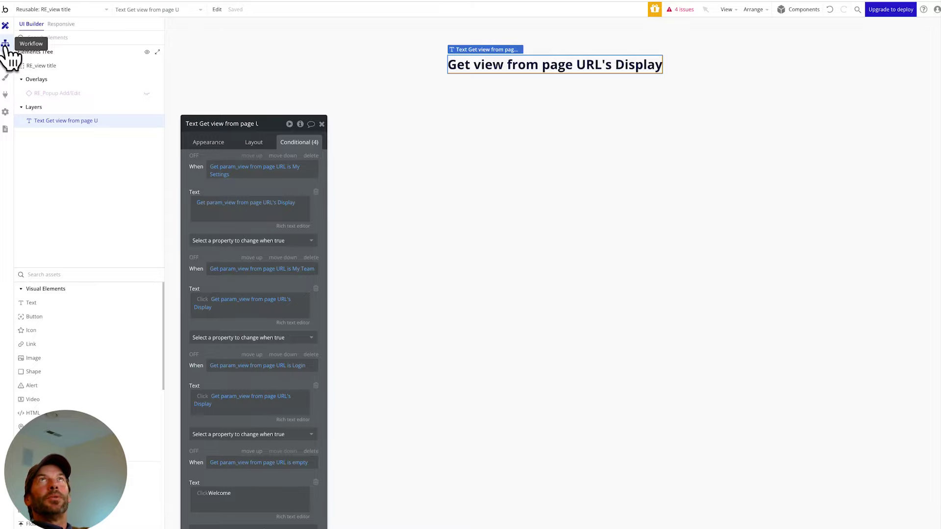
Switch to the Single Page App (SPA) notes and review the remaining checklist items on option_view and param_view
key("alt+Tab")
scroll(328, 267, "down", 5)
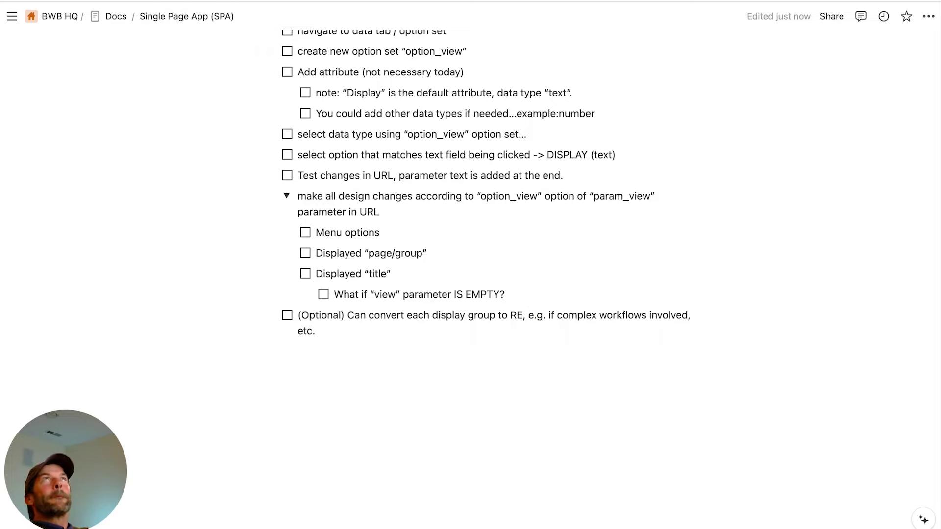
Switch to the Bubble editor, open the spa_dashboard page and show Group C from Group AllViews Container on the canvas
key("super+Tab")
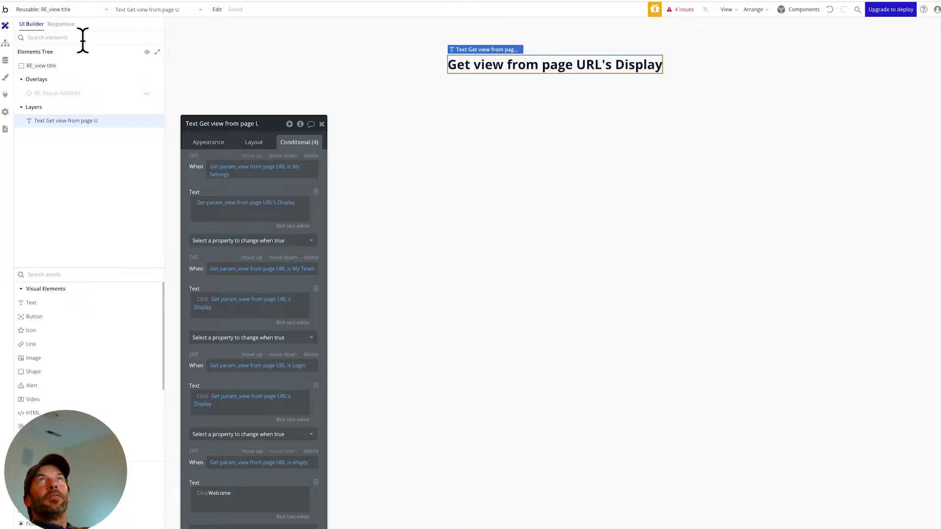
left_click(106, 20)
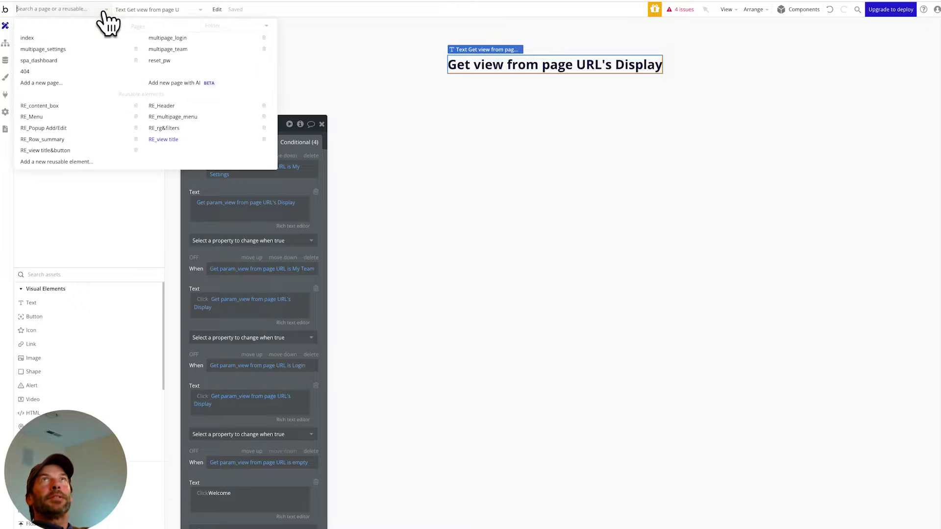
left_click(45, 70)
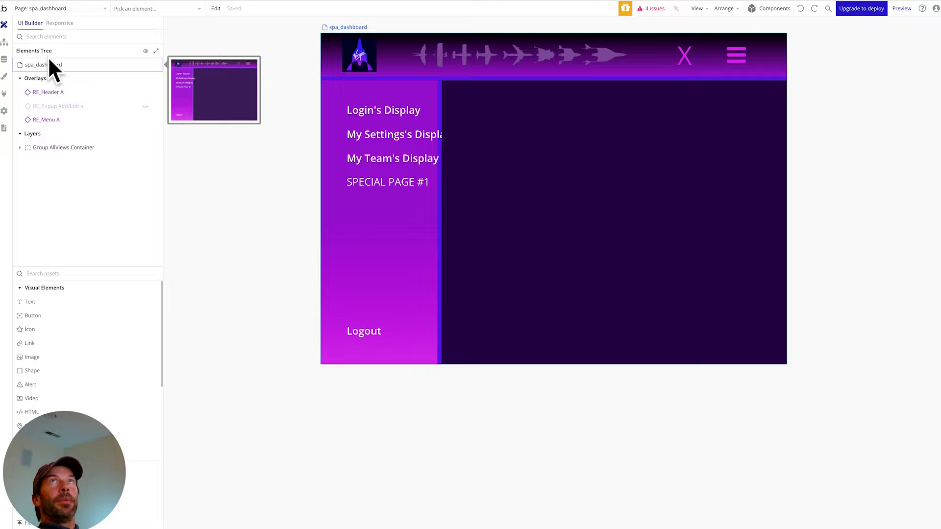
left_click(20, 149)
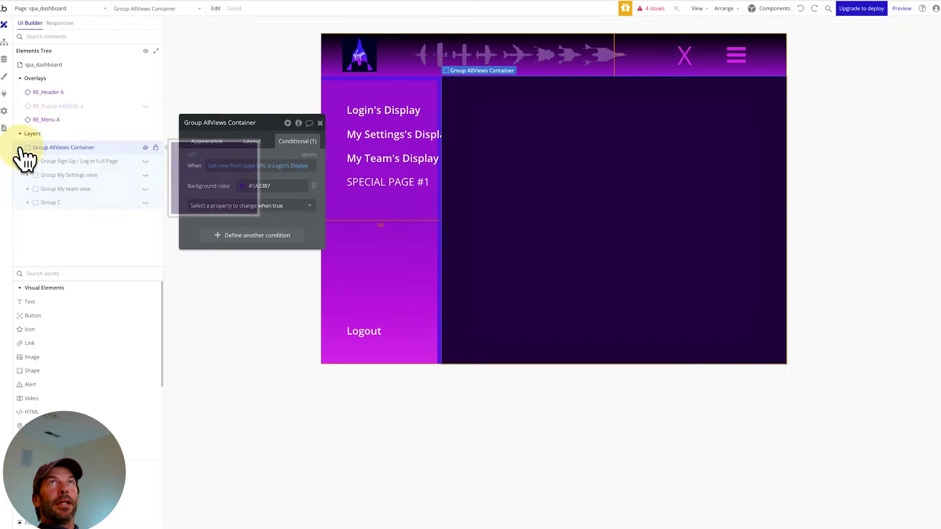
left_click(47, 203)
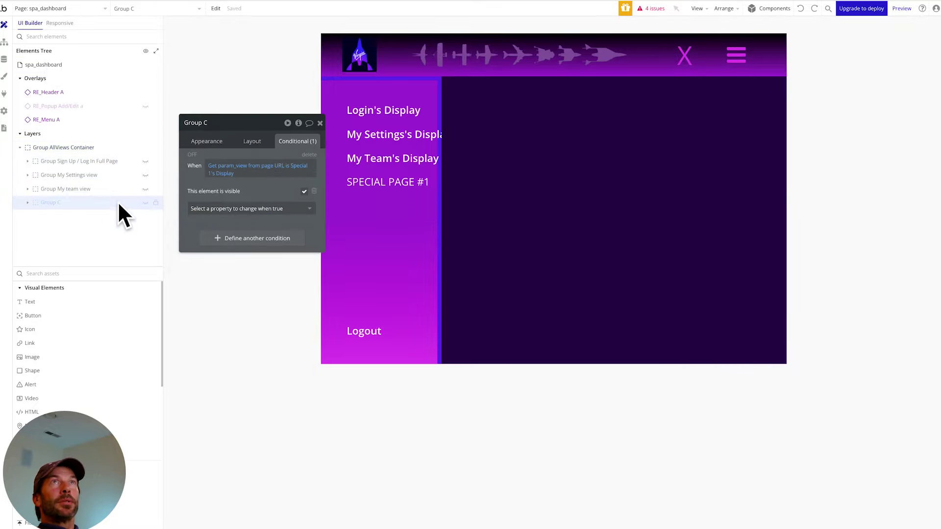
left_click(145, 202)
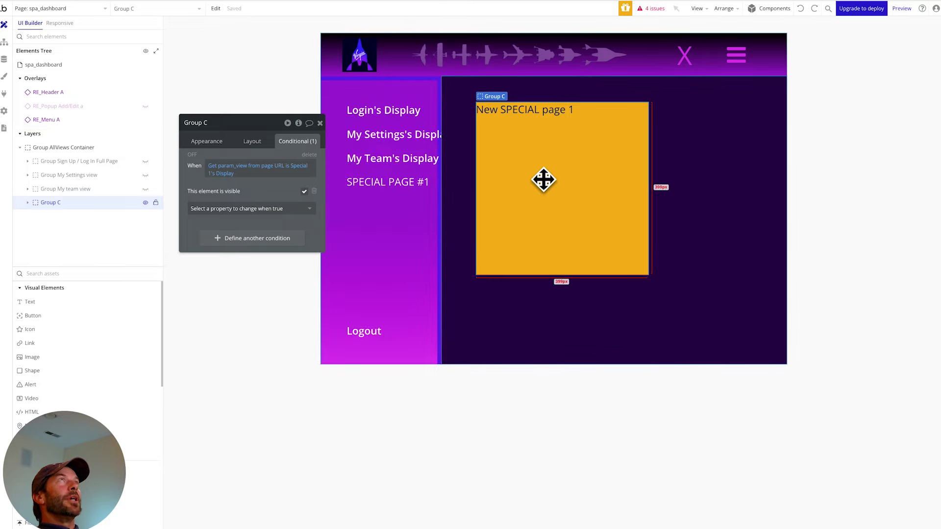
Convert Group C to a new reusable element named RE_groupC
right_click(85, 202)
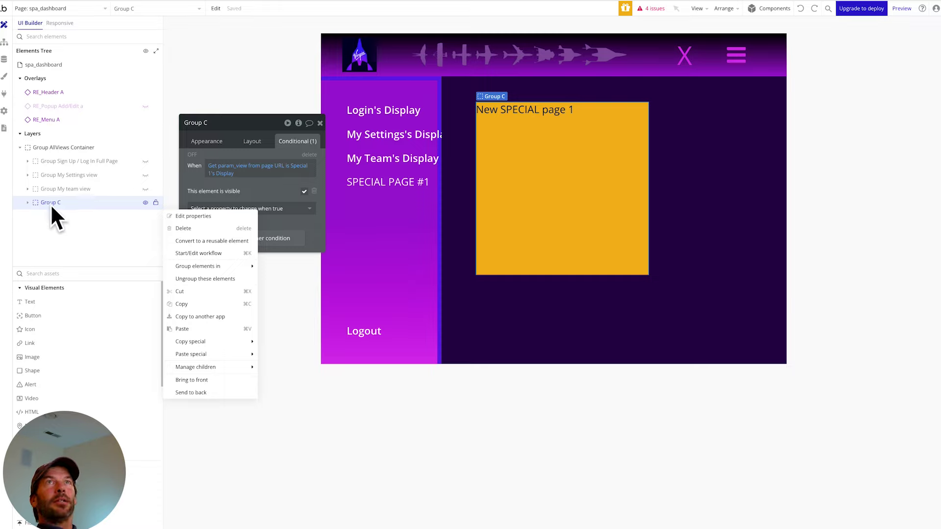
left_click(198, 241)
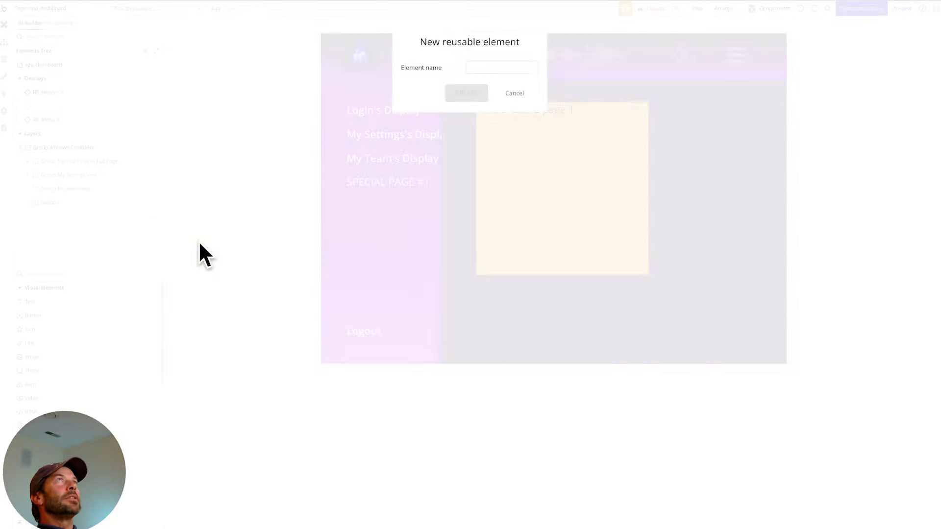
left_click(476, 67)
type("RE_groupC")
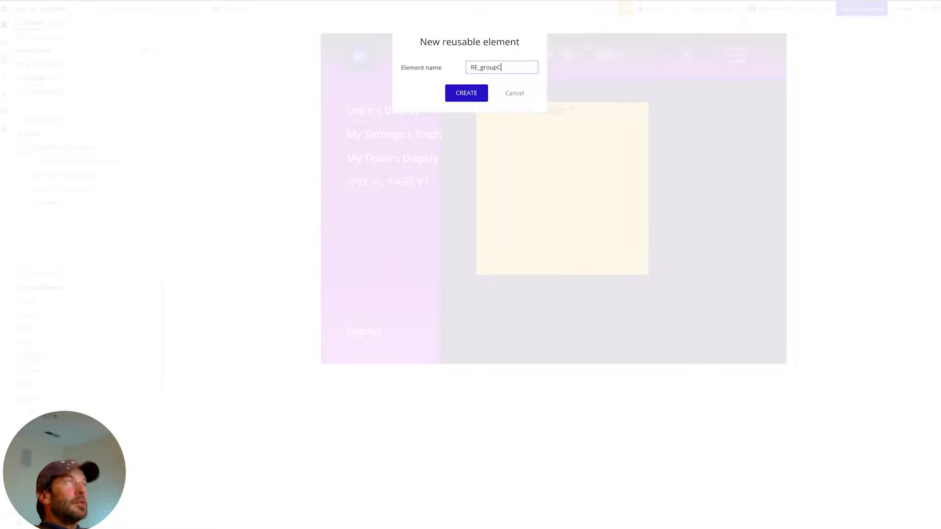
left_click(476, 91)
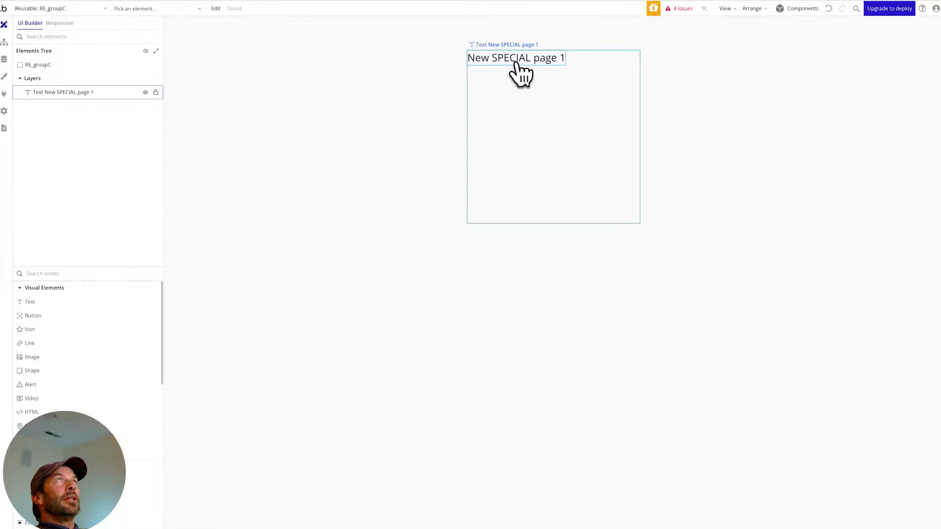
Delete the param_view condition from the RE_groupC reusable element itself
left_click(523, 90)
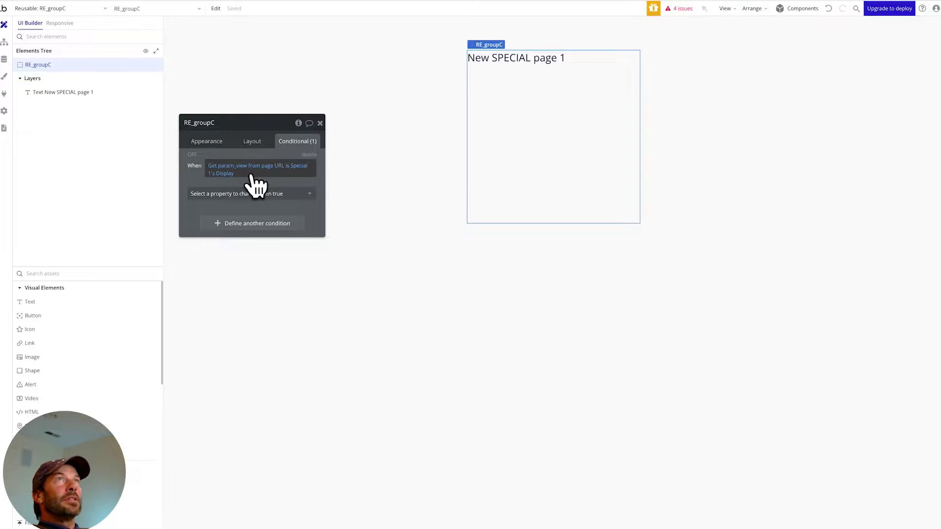
mouse_move(255, 185)
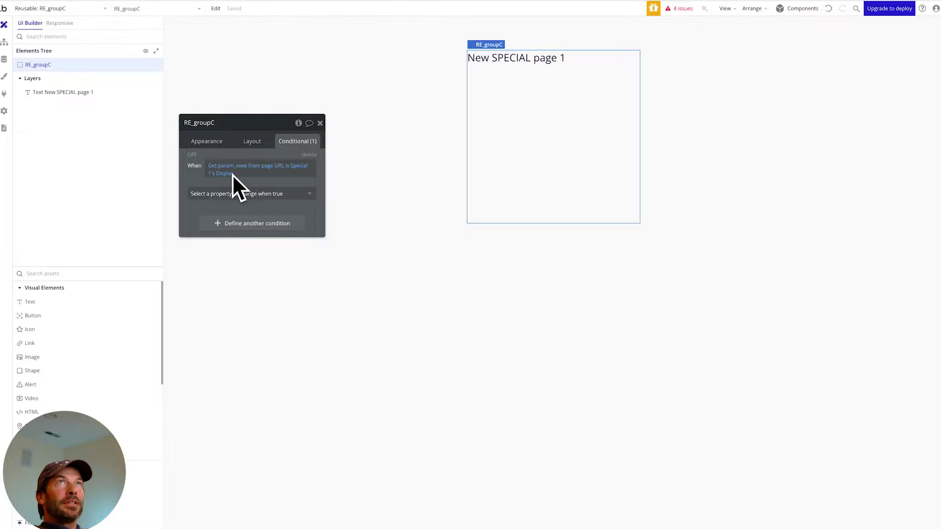
left_click(309, 195)
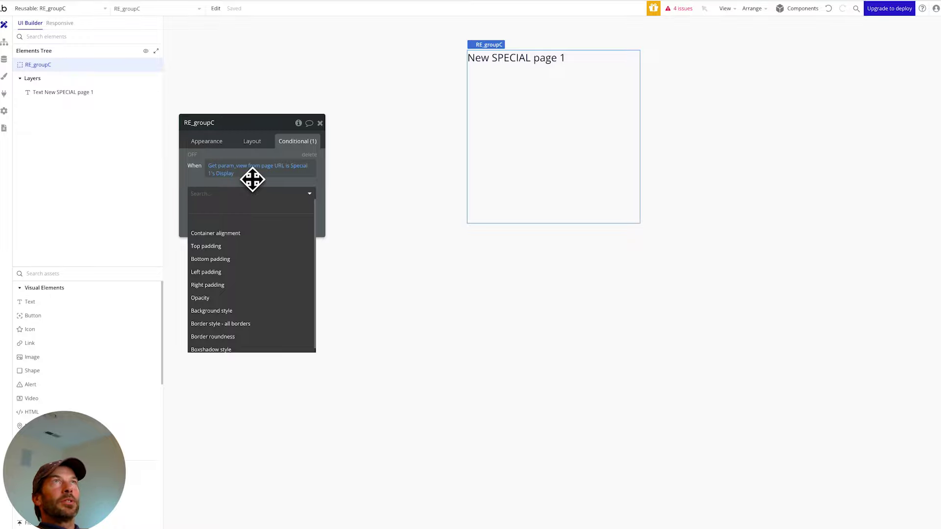
left_click(309, 154)
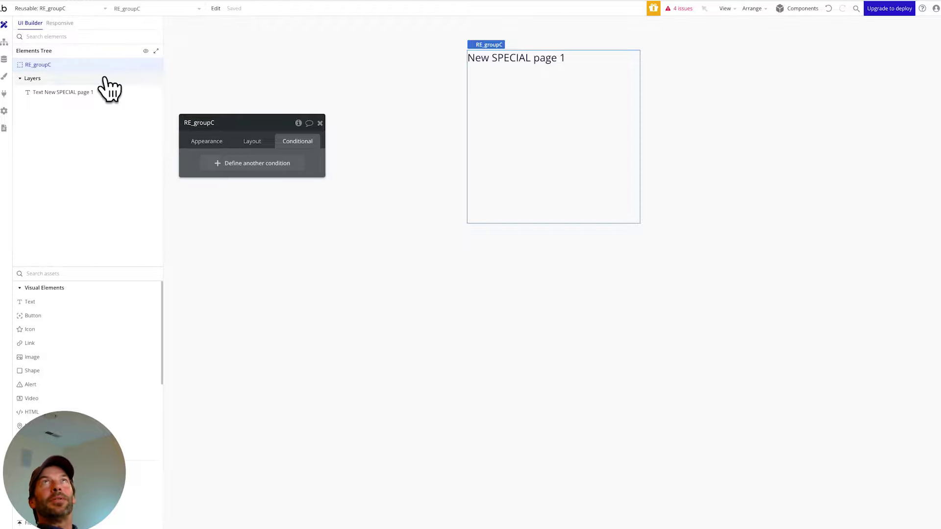
Return to the spa_dashboard page and place an RE_groupC reusable element inside Group AllViews Container, below Group C
left_click(104, 8)
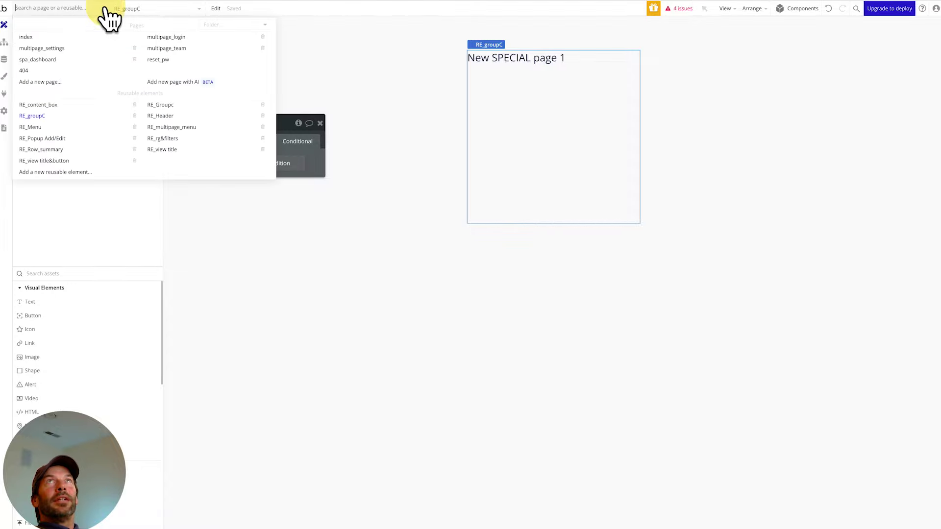
left_click(52, 60)
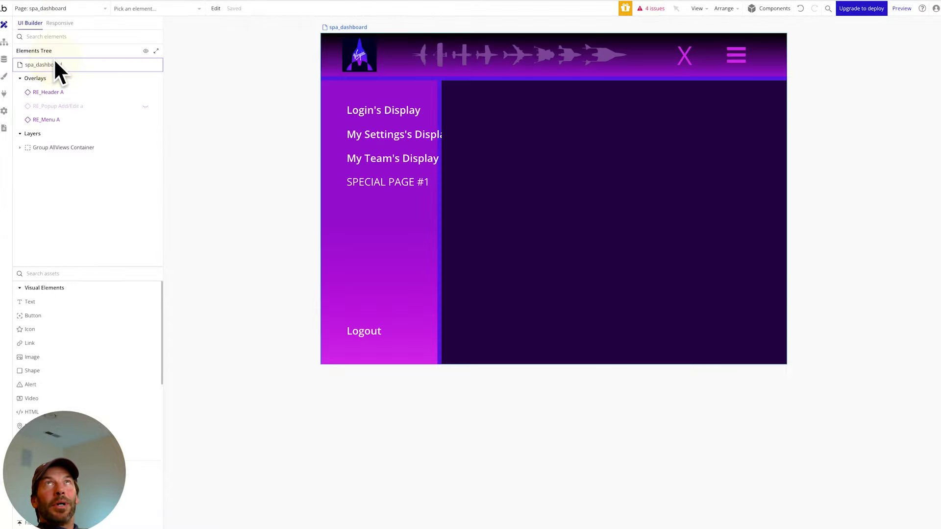
left_click(19, 148)
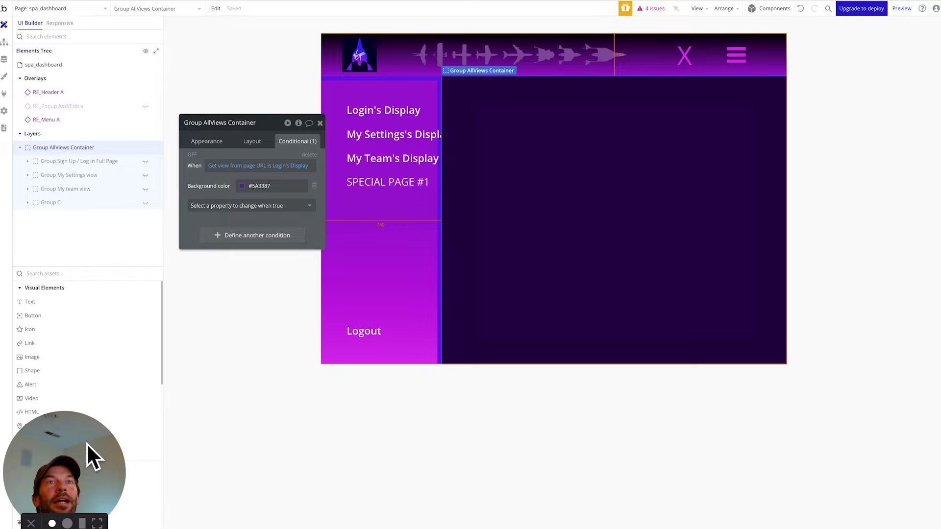
left_click_drag(84, 445, 152, 408)
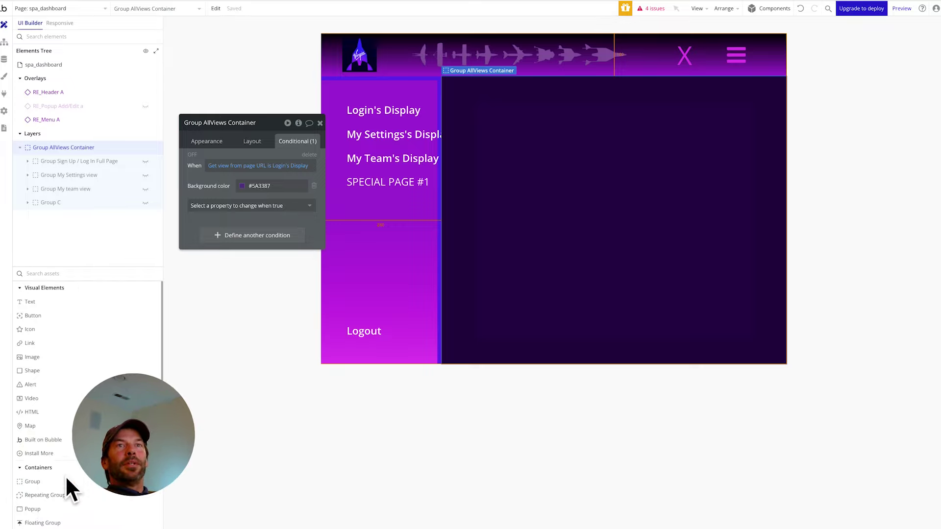
scroll(51, 490, "down", 8)
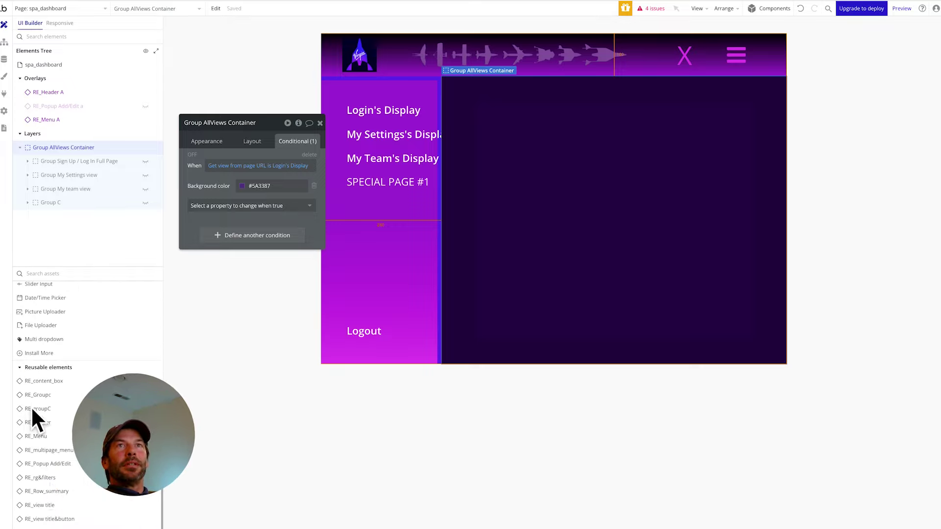
left_click_drag(33, 409, 50, 208)
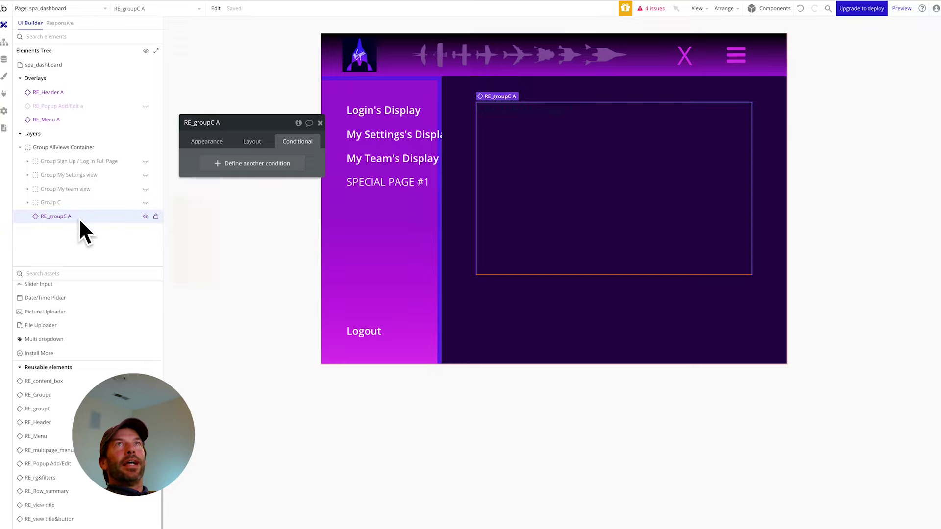
Add a condition to the placed RE_groupC element that gets the param_view parameter from the page URL
left_click(221, 166)
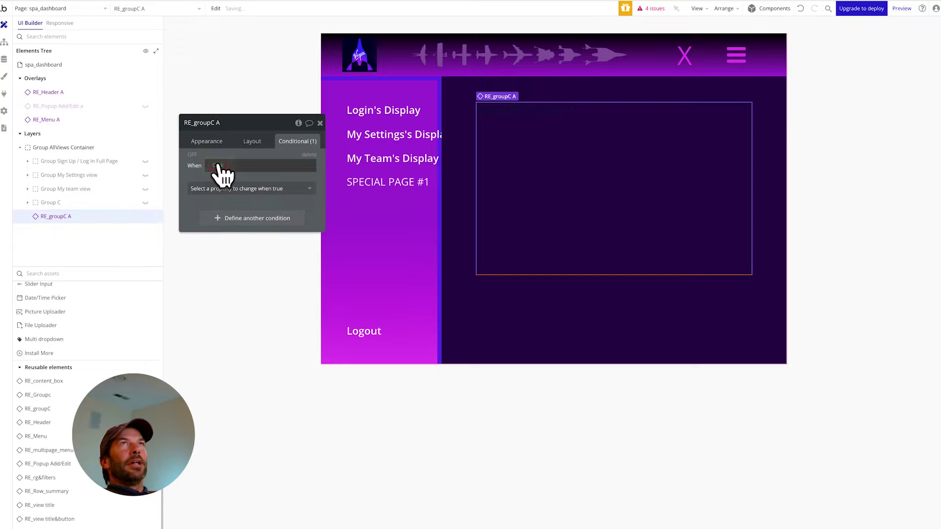
left_click(220, 167)
type("get")
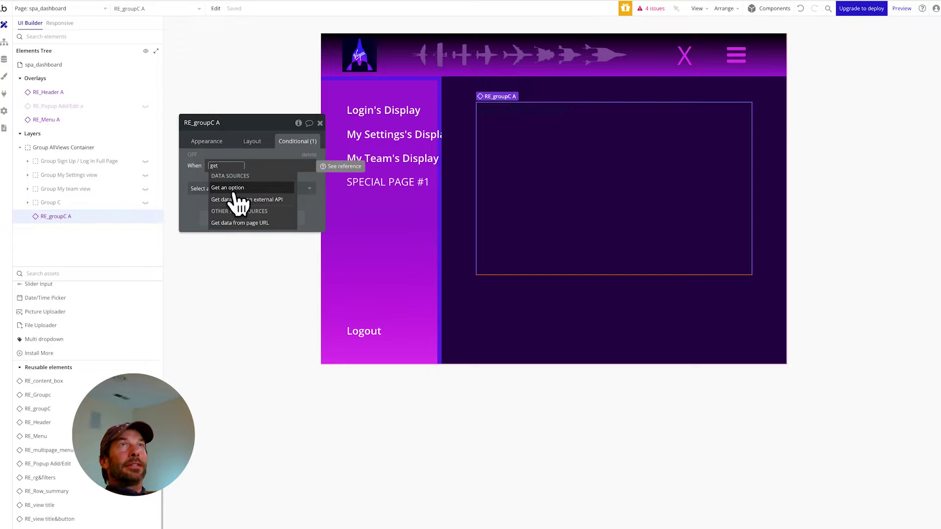
left_click(238, 223)
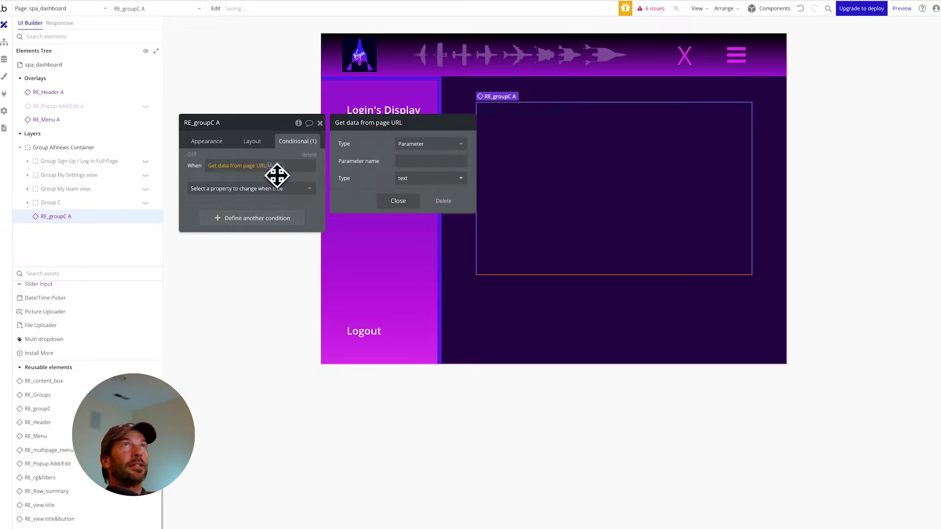
left_click(417, 161)
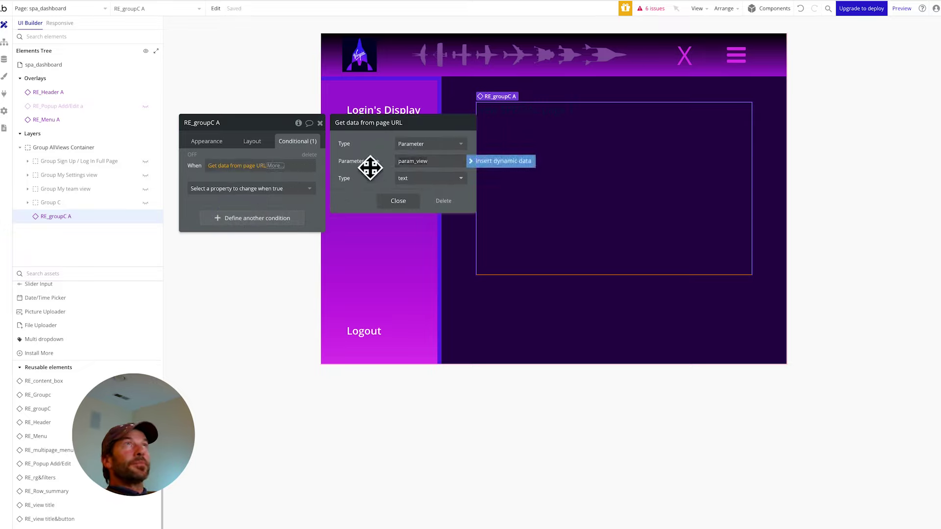
Complete the condition with "is" the option_view option Special 1's Display, and make the element visible when it is true
left_click(284, 166)
left_click(226, 196)
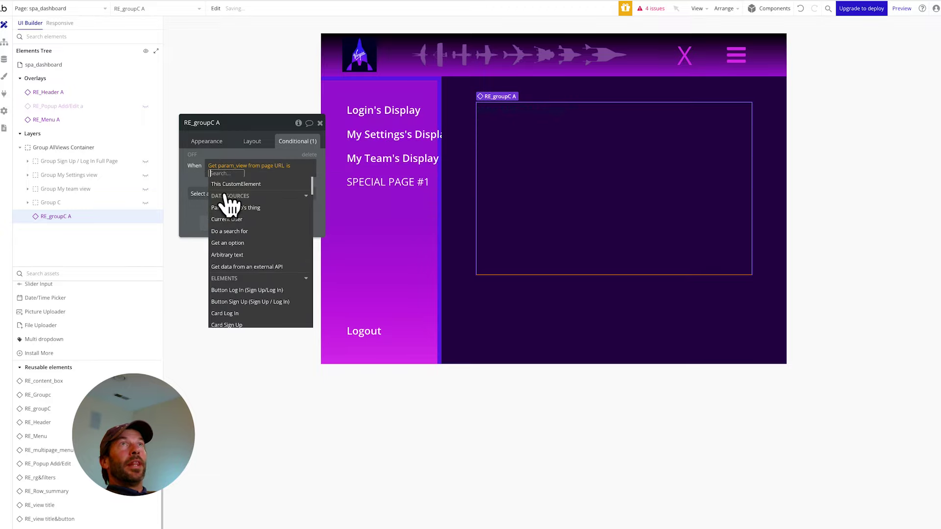
left_click(242, 245)
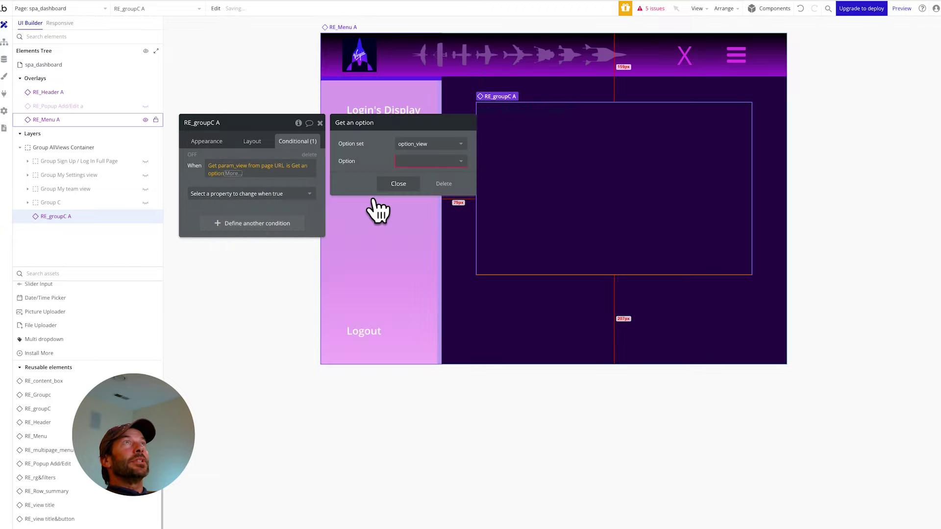
left_click(420, 162)
left_click(418, 228)
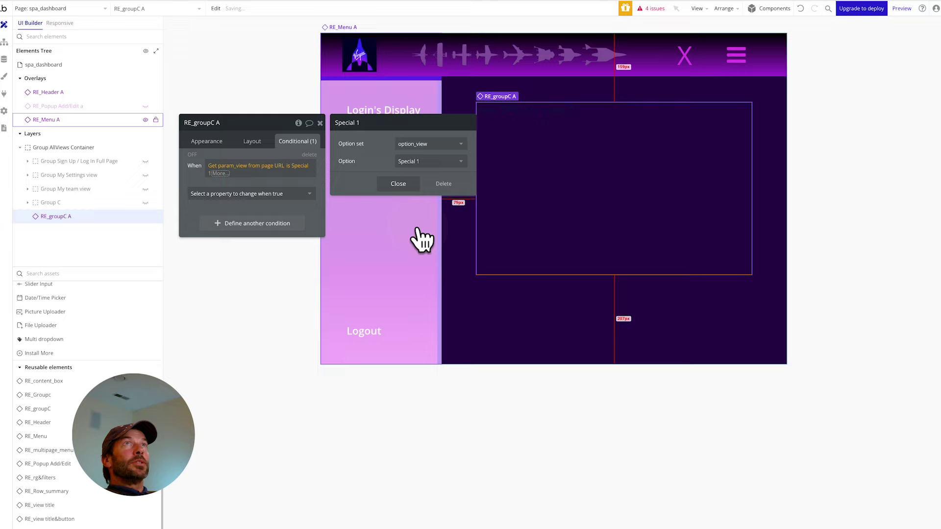
left_click(219, 172)
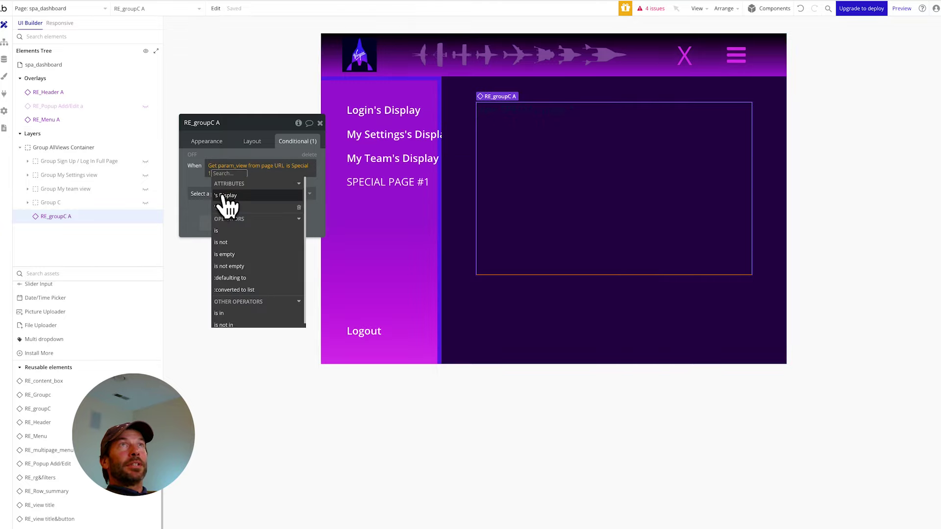
left_click(225, 196)
left_click(275, 195)
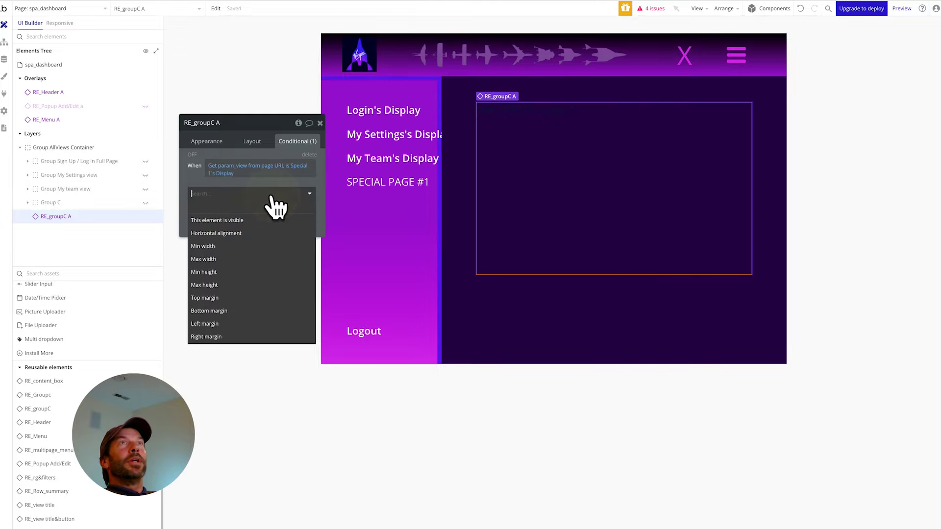
left_click(227, 220)
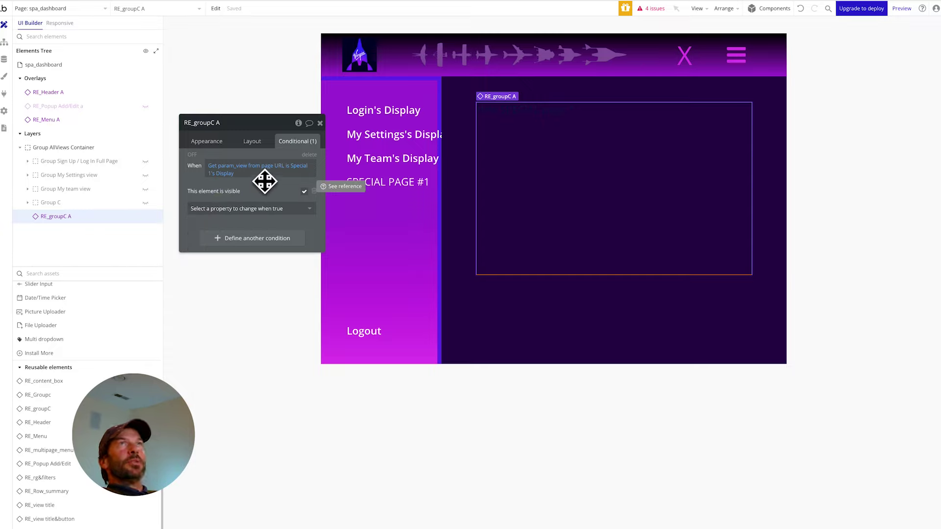
Make the placed RE_groupC not visible on page load and collapse when hidden, and compare its layout with Group C's
left_click(251, 142)
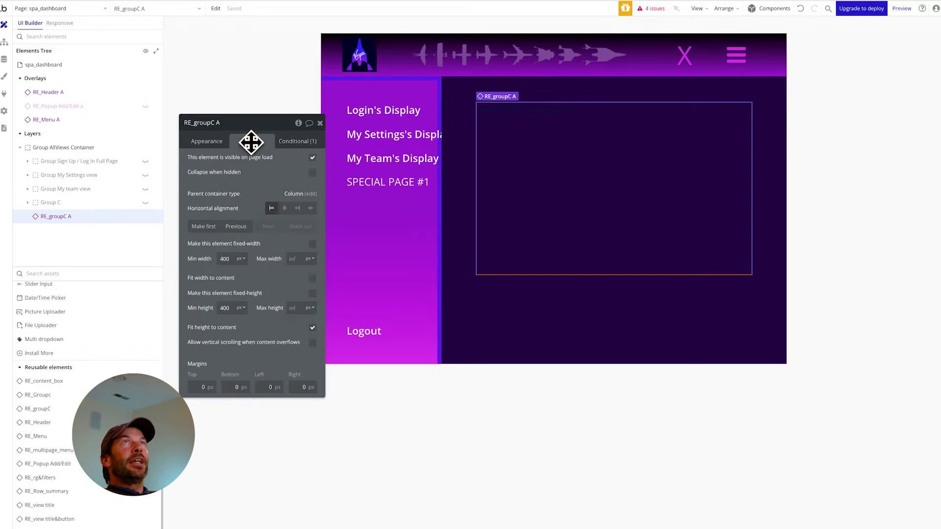
left_click(313, 159)
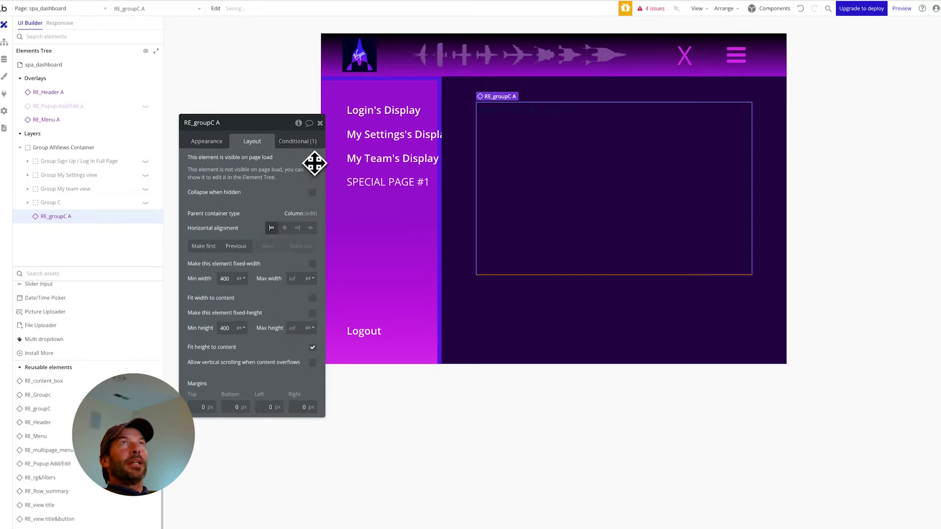
left_click(312, 192)
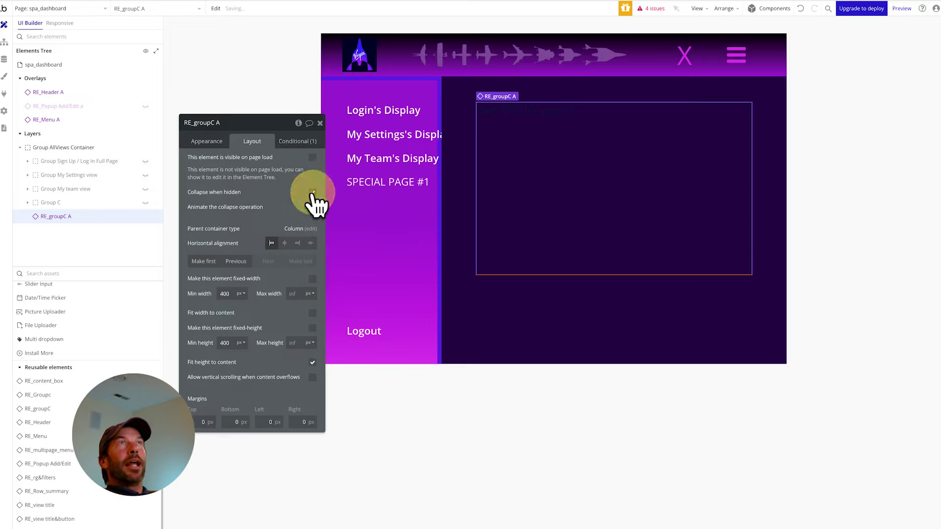
left_click(60, 203)
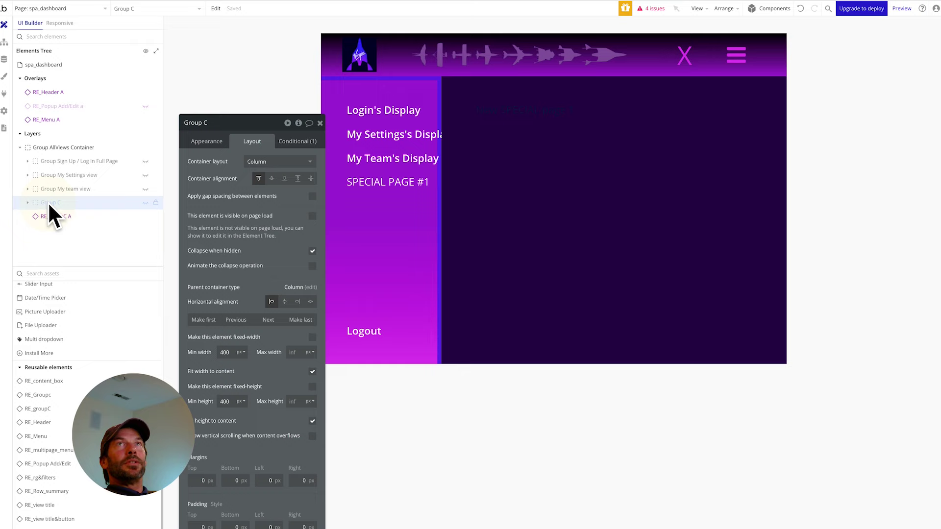
left_click(55, 214)
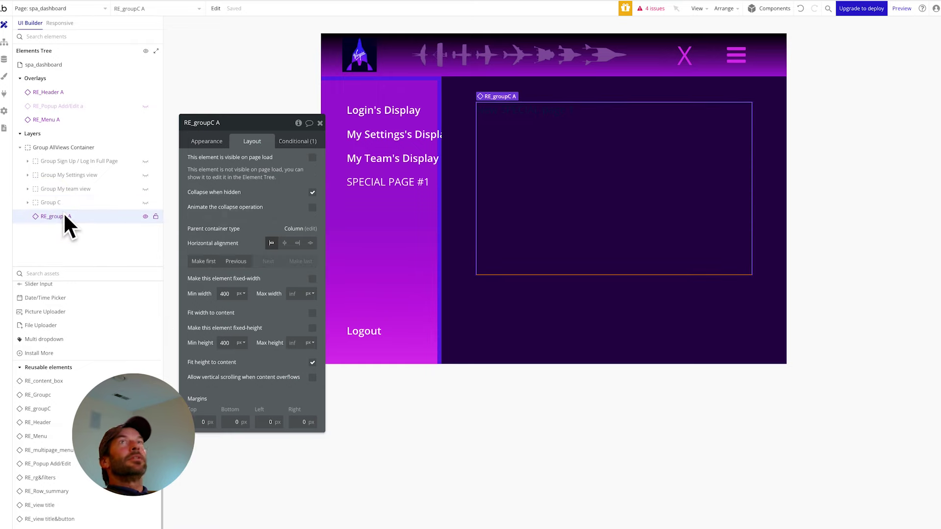
Open the RE_groupC reusable element for editing and give it a flat background in the green Success color
left_click(100, 8)
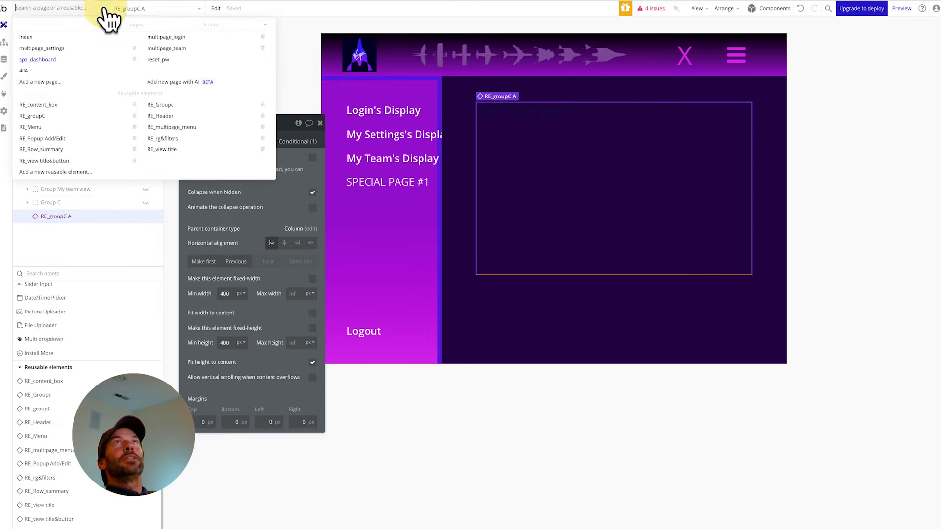
left_click(55, 116)
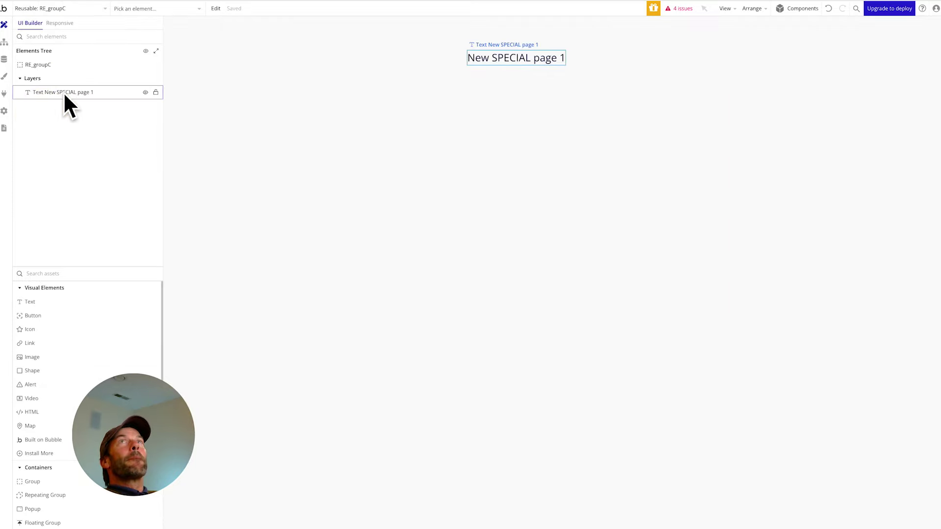
left_click(63, 92)
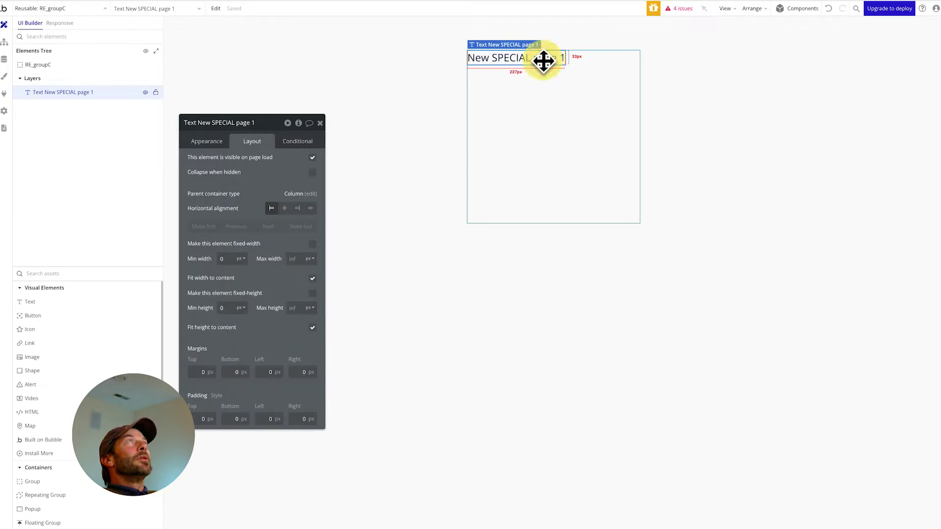
left_click(529, 105)
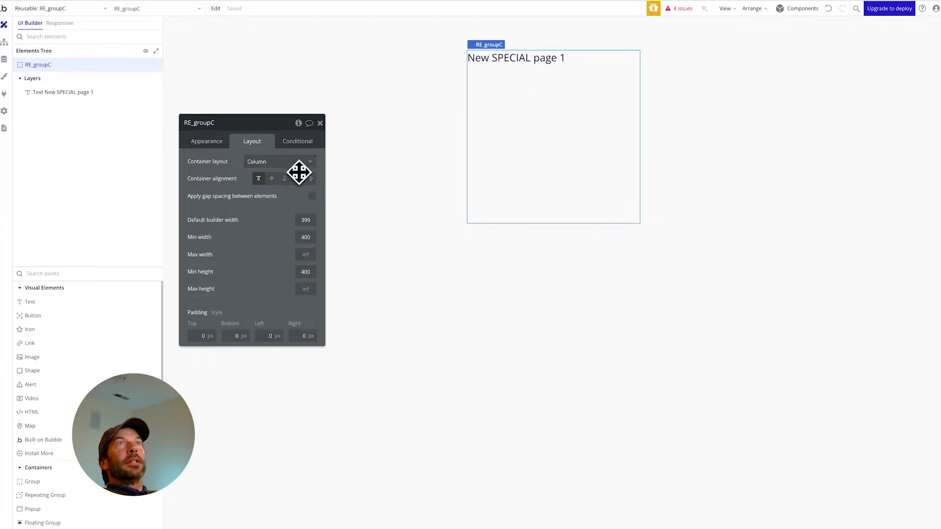
left_click(213, 143)
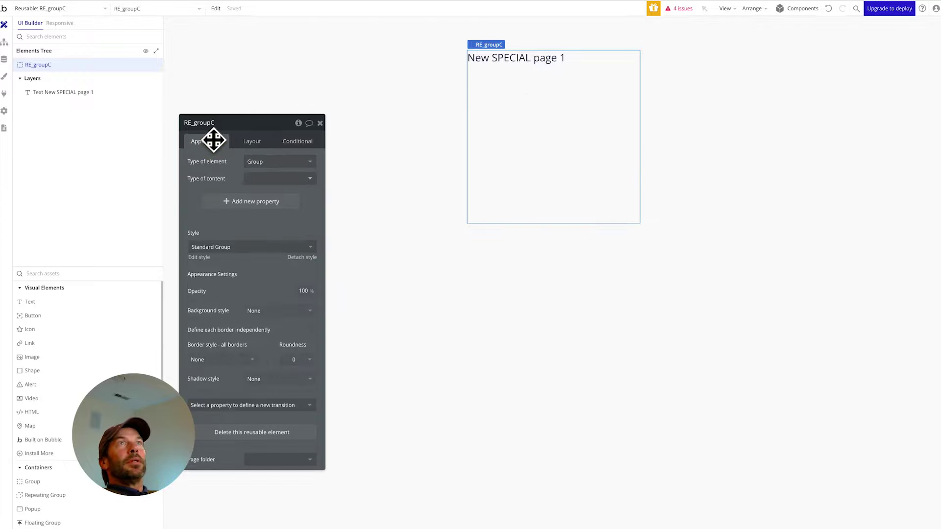
left_click(270, 312)
left_click(267, 347)
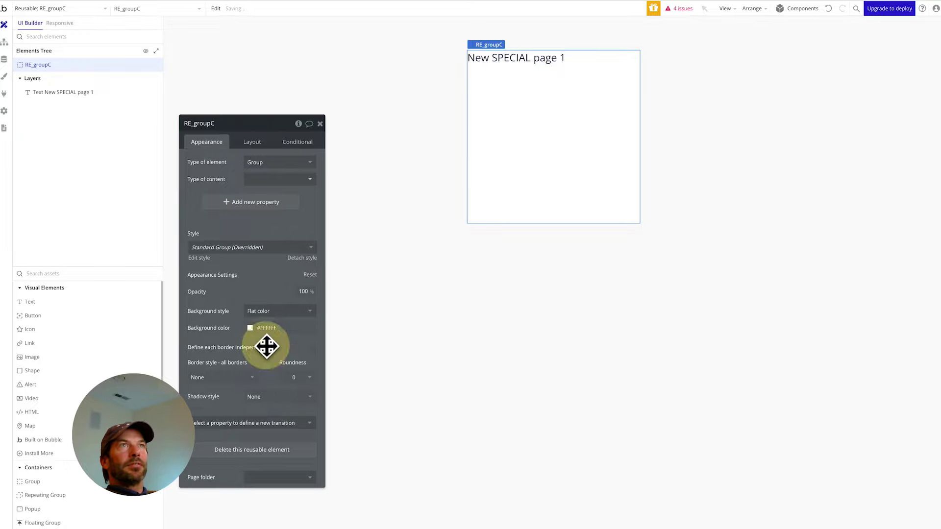
left_click(254, 328)
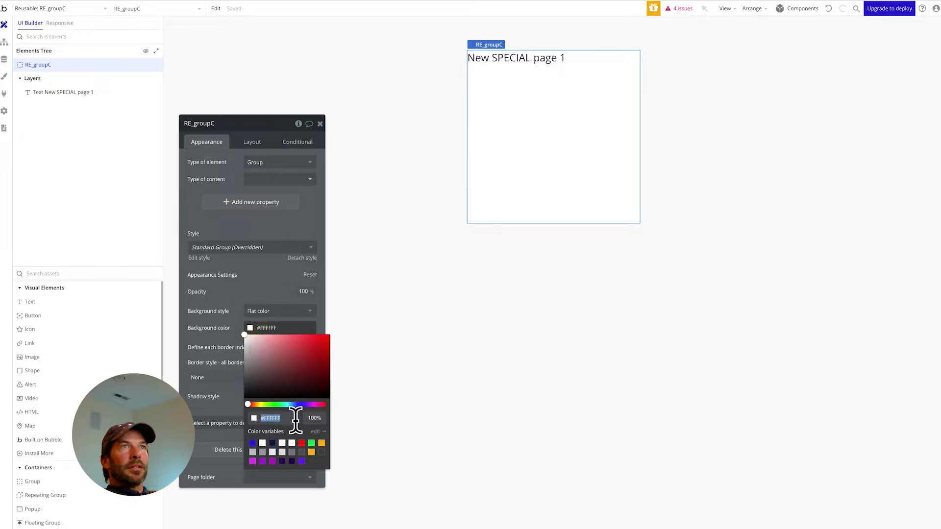
left_click(311, 444)
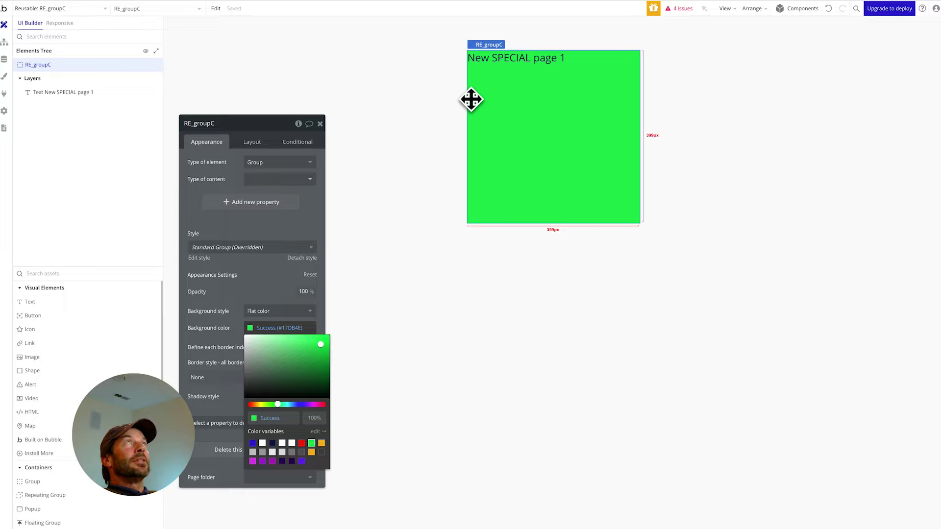
Change the text inside RE_groupC to "RE_New SPECIAL page 1"
left_click(477, 63)
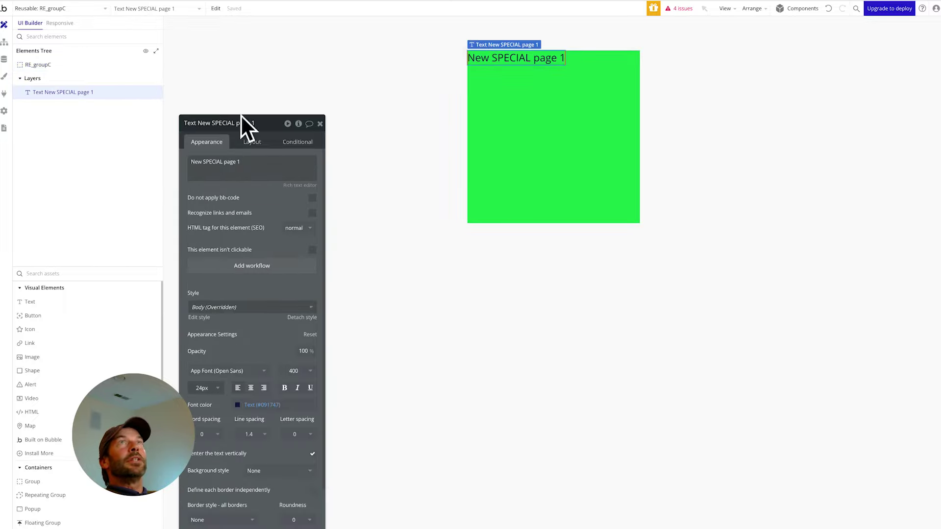
left_click(191, 162)
type("RE_")
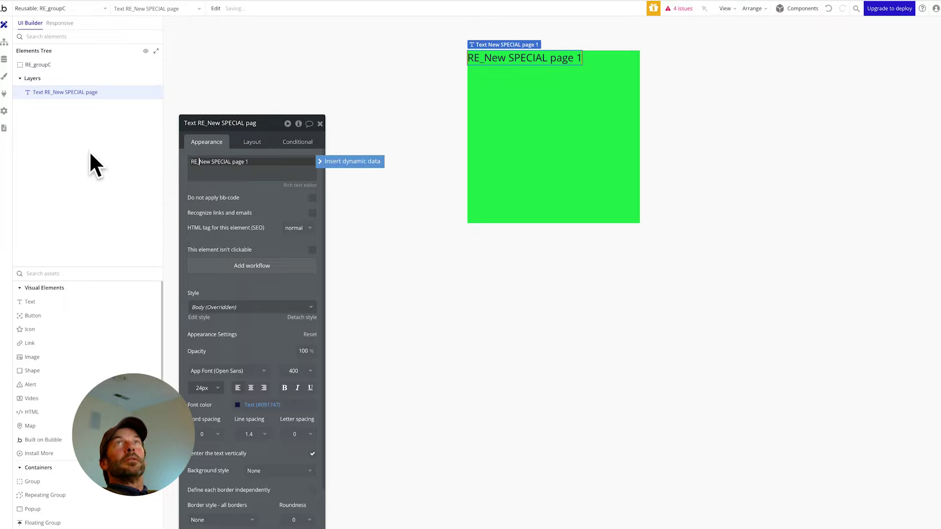
left_click(521, 137)
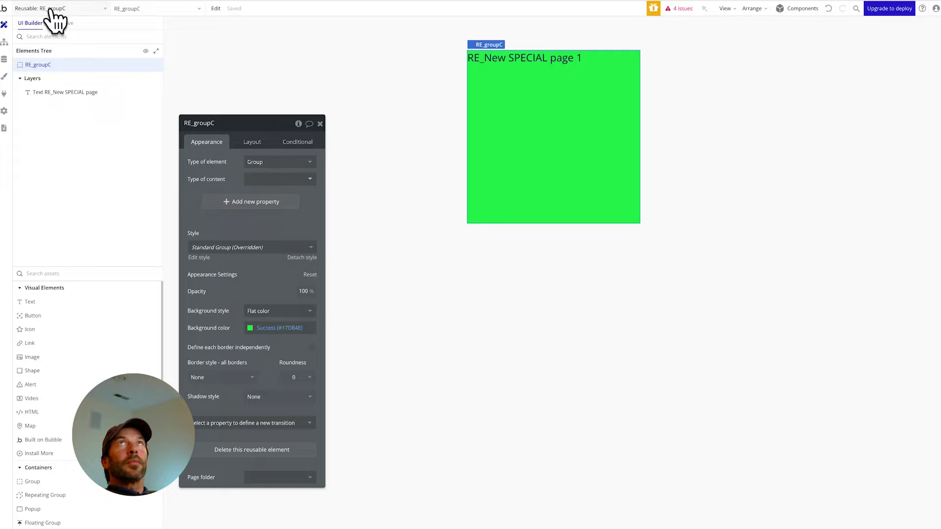
Return to the spa_dashboard page and delete the original Group C from Group AllViews Container
left_click(100, 10)
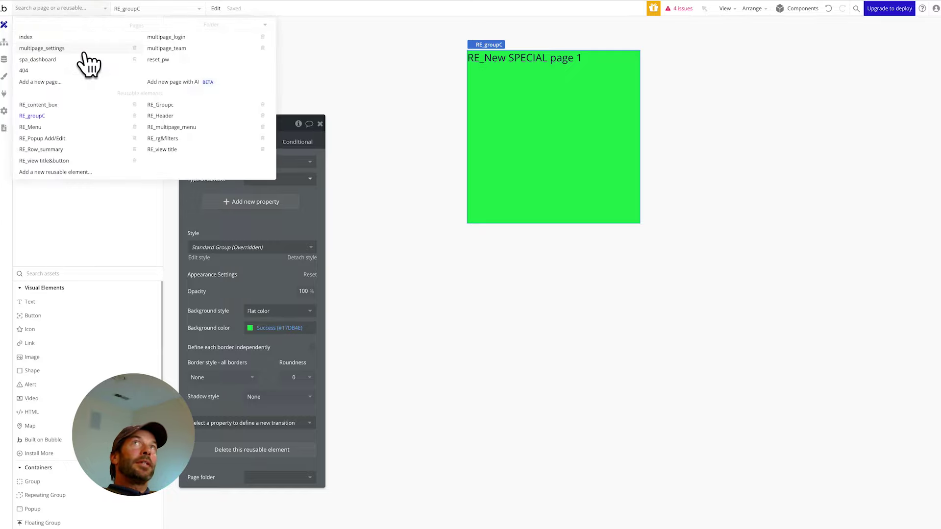
left_click(52, 59)
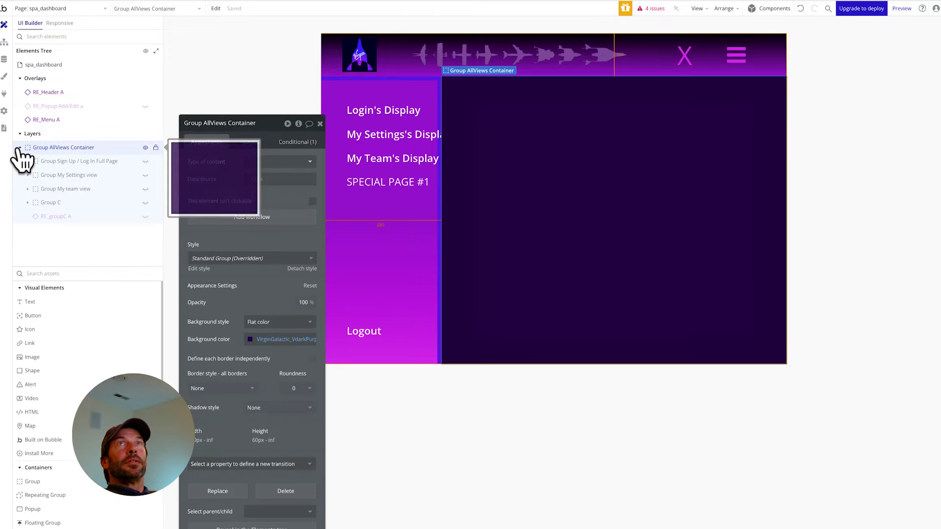
mouse_move(62, 214)
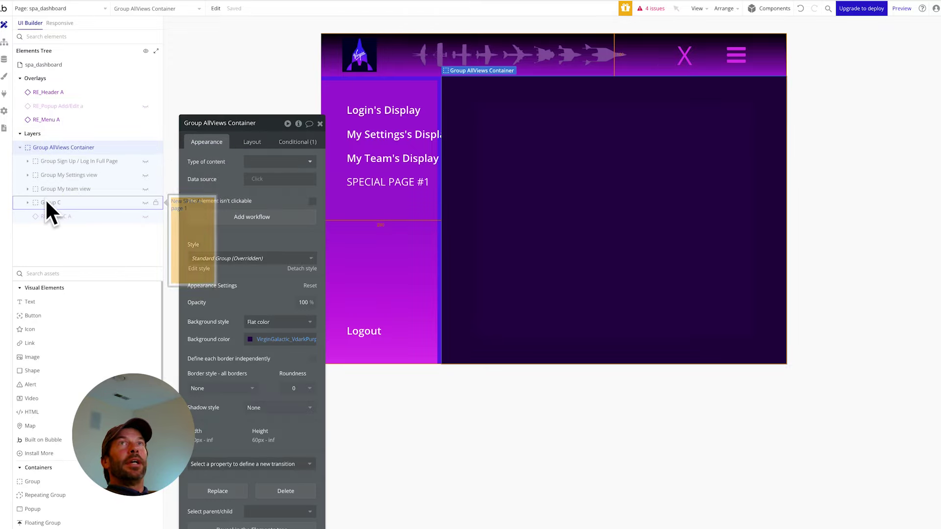
left_click(46, 200)
key("Delete")
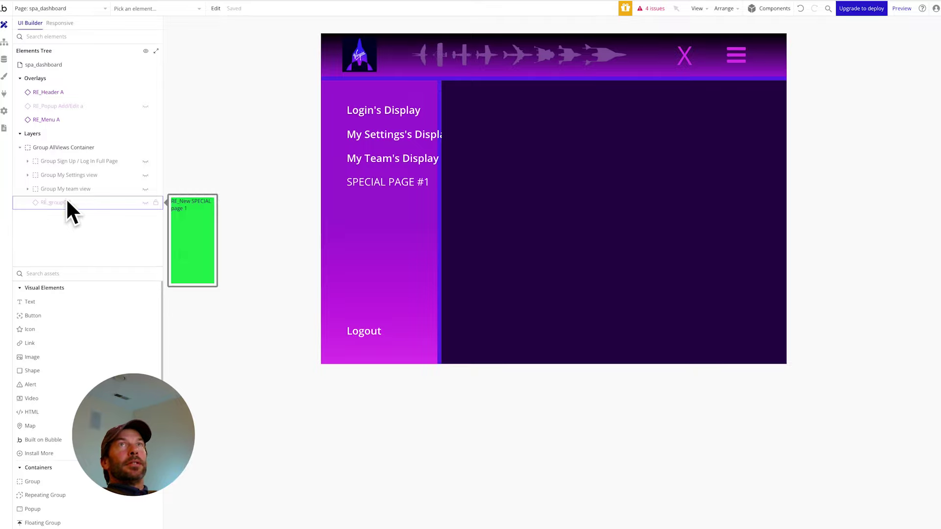
Check the condition of the placed RE_groupC, and test Login, My Settings, My Team and SPECIAL PAGE #1 in the page preview
left_click(67, 203)
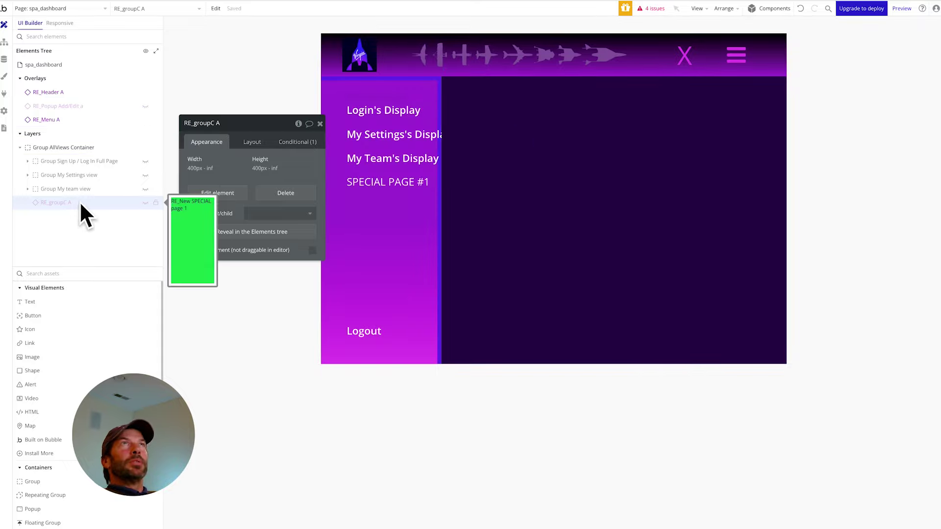
left_click(300, 144)
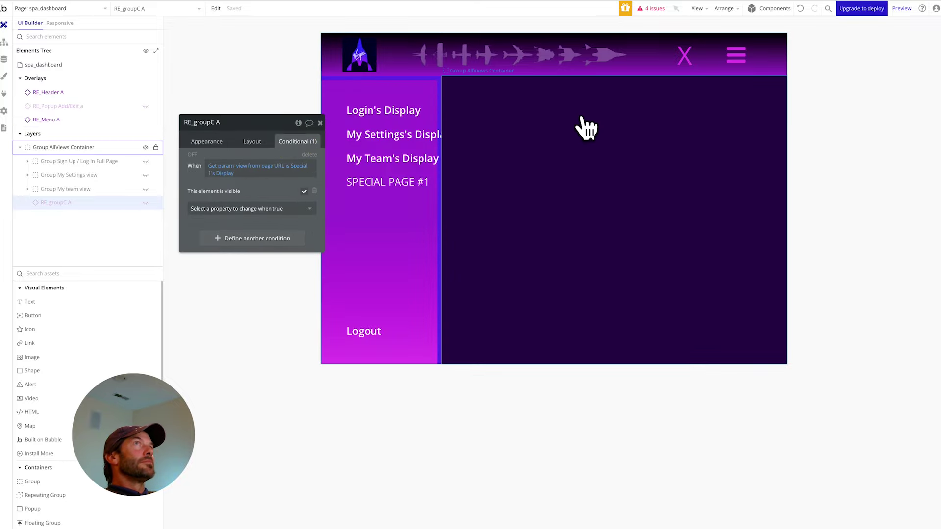
left_click(903, 10)
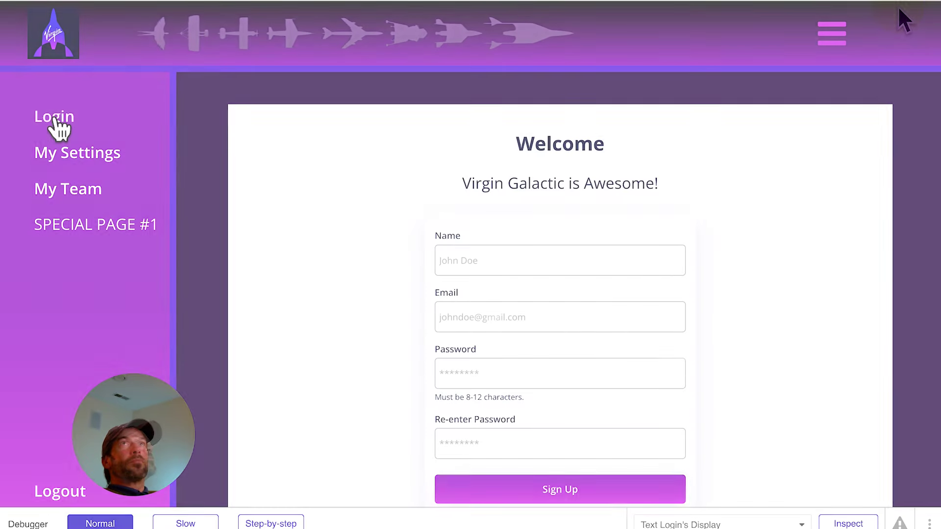
left_click(55, 118)
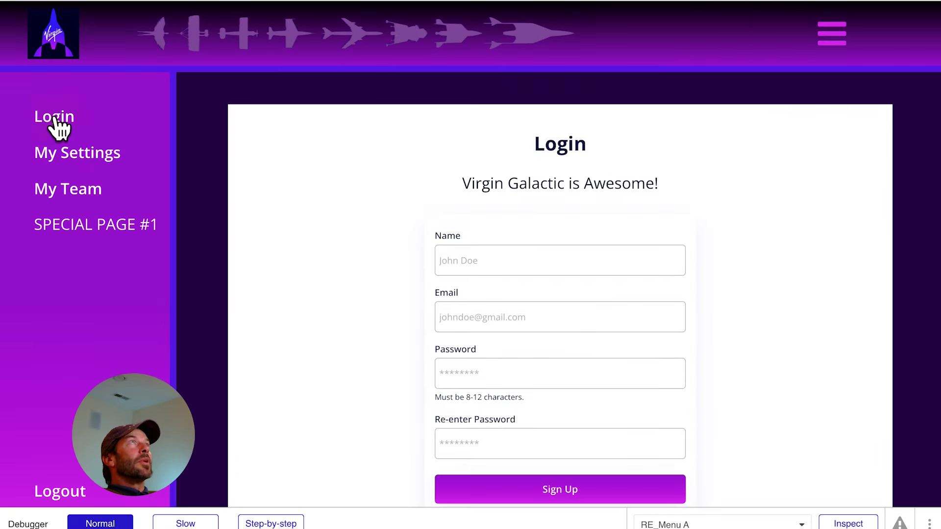
left_click(60, 149)
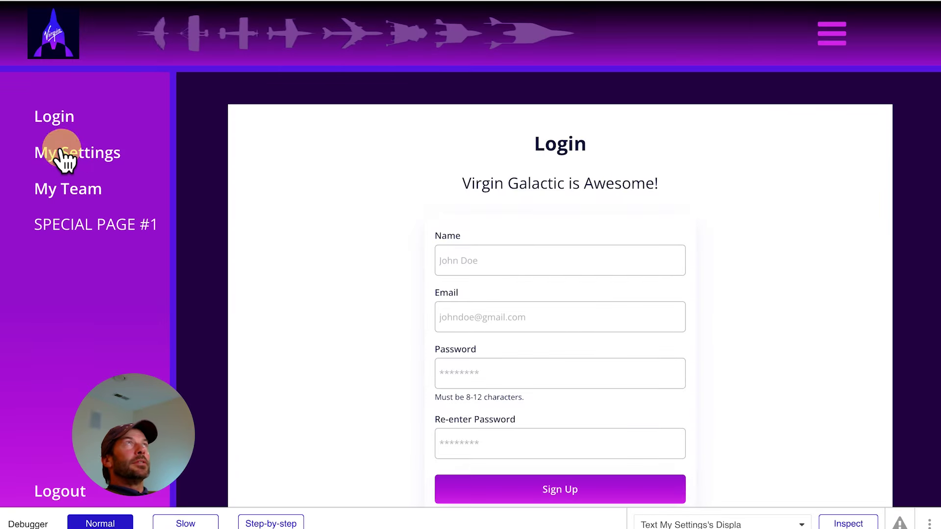
left_click(68, 191)
left_click(73, 232)
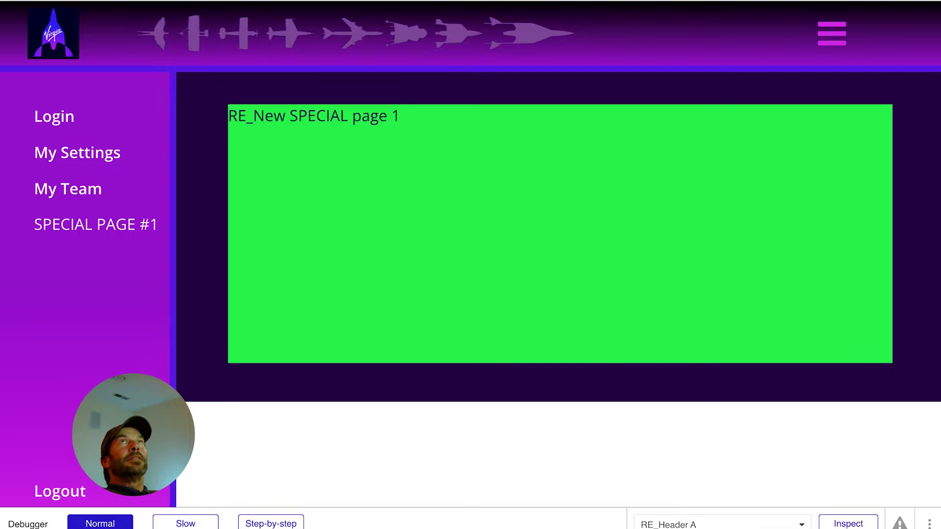
Switch to the Single Page App (SPA) notes, review "2) Make URL parameters", and collapse it and "3) Make Option Set - Re-do Everything"
left_click(194, 1)
scroll(332, 125, "up", 4)
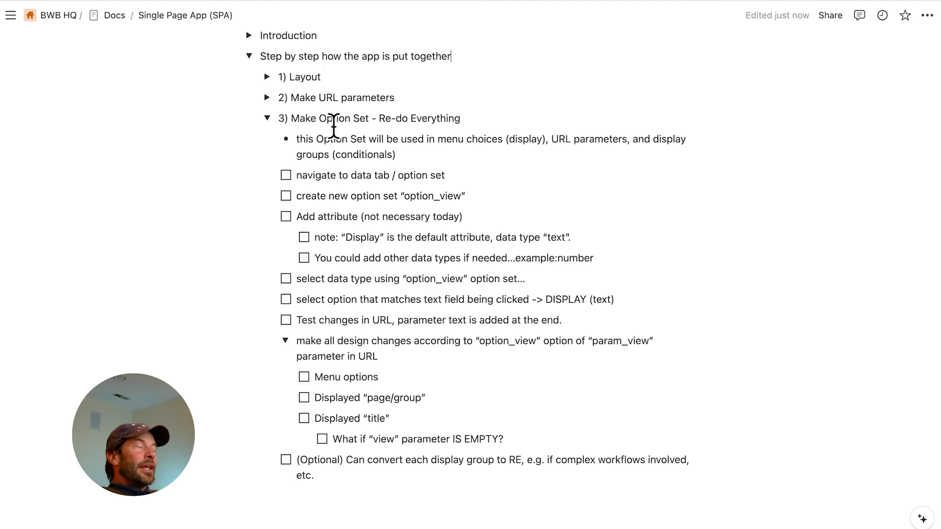
left_click(267, 98)
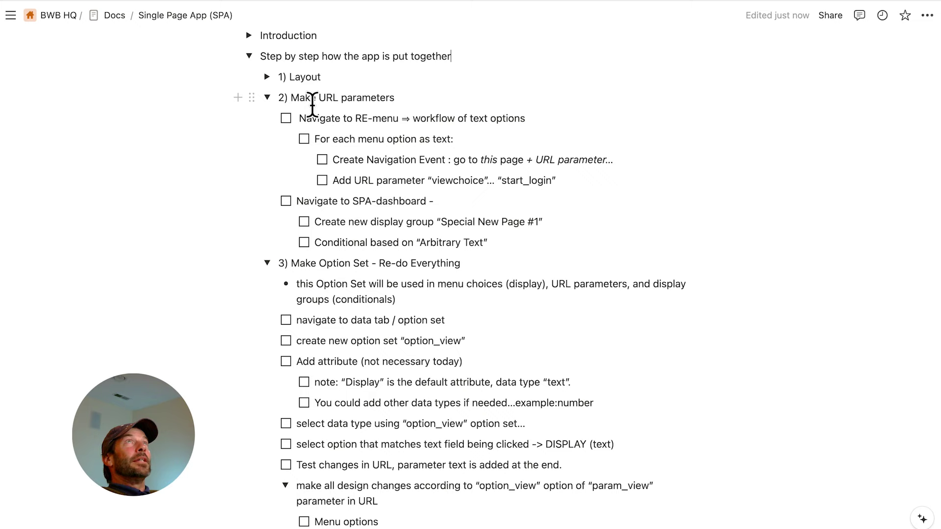
left_click(267, 99)
left_click(267, 118)
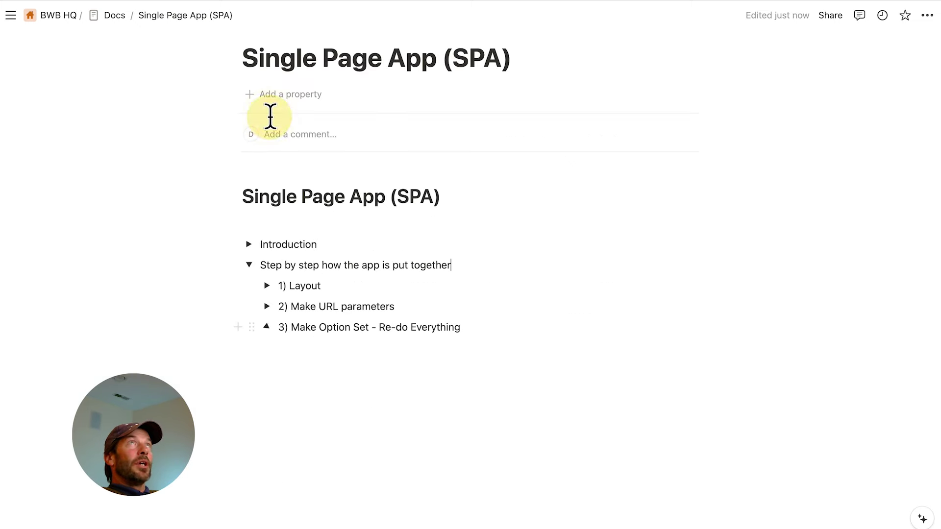